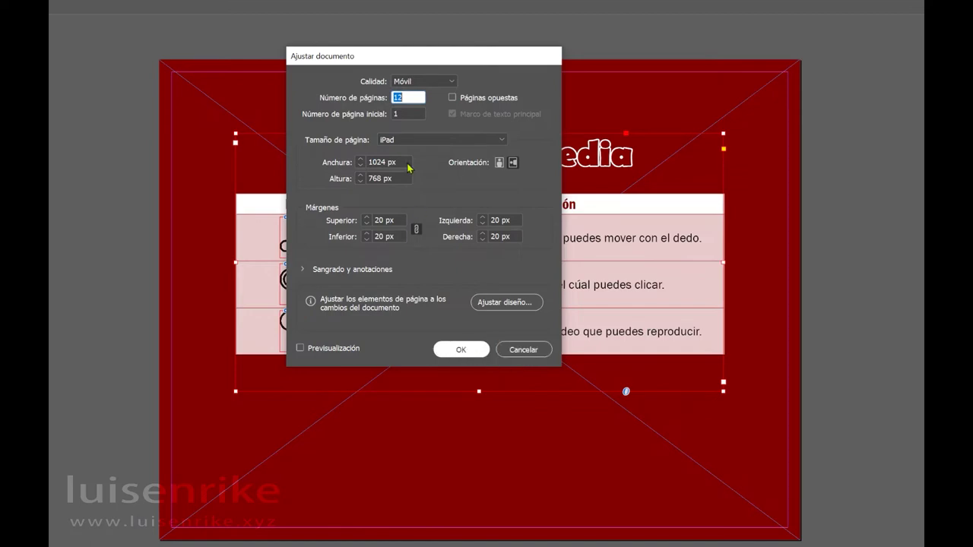
Step: Examine the page size presets in the document setup and leave it without changing anything
{"action": "left_click", "coordinate": [501, 144]}
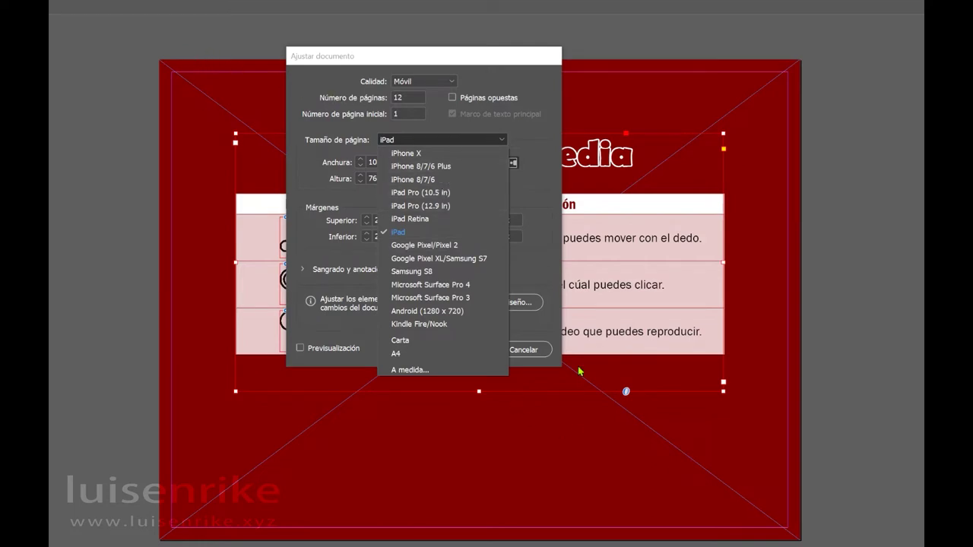
{"action": "left_click", "coordinate": [550, 346]}
{"action": "left_click", "coordinate": [540, 350]}
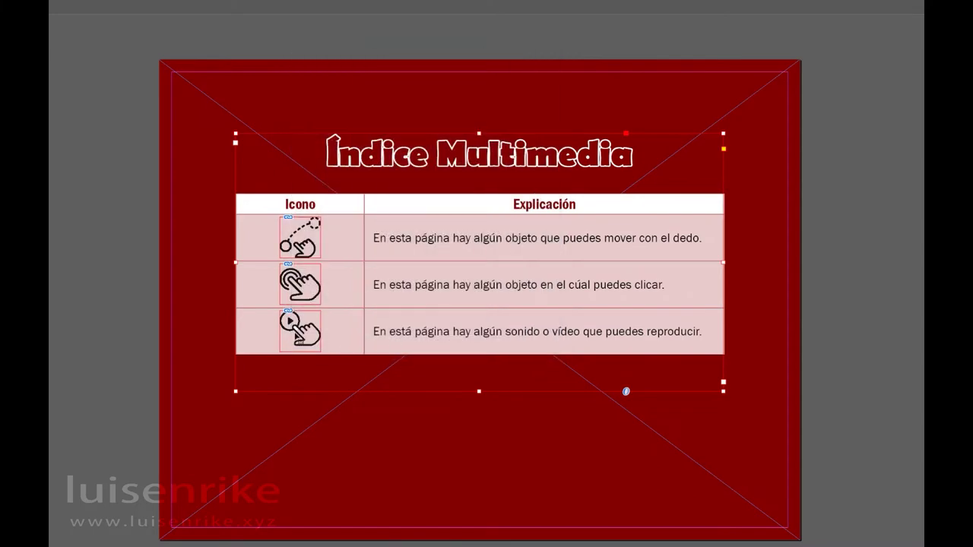
Step: Save a copy of the document as Cinesa_Interactividad in the Cinesa folder
{"action": "scroll", "coordinate": [559, 257], "scroll_direction": "down", "scroll_amount": 3}
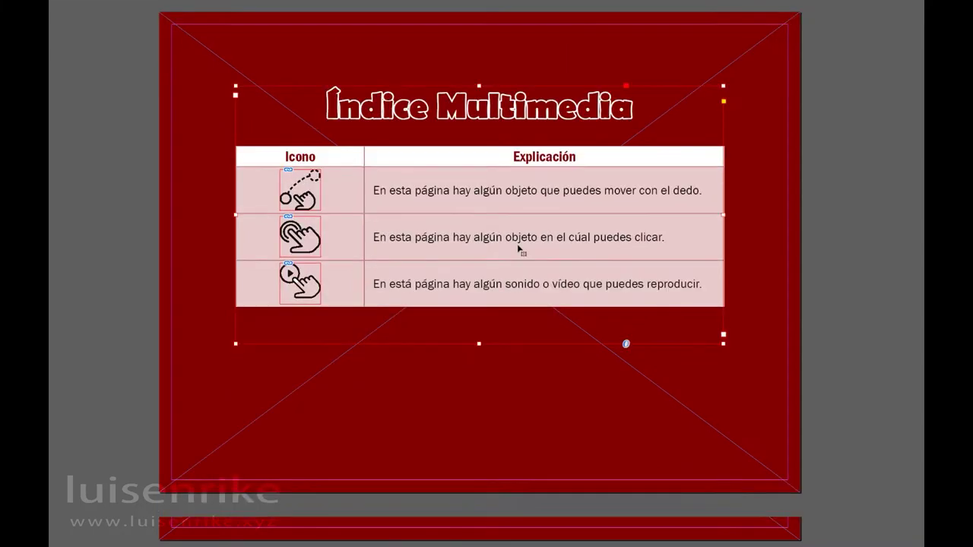
{"action": "key", "text": "Tab"}
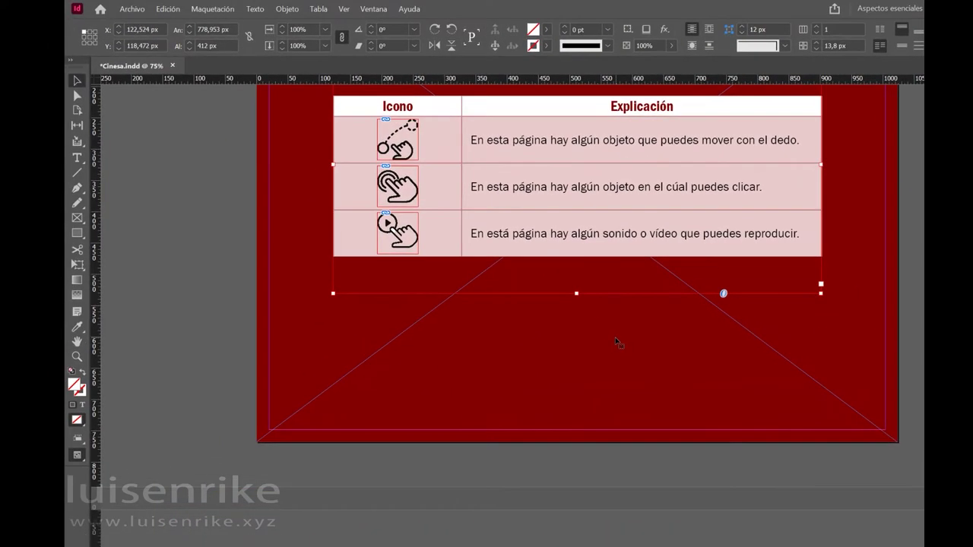
{"action": "scroll", "coordinate": [616, 342], "scroll_direction": "down", "scroll_amount": 10}
{"action": "scroll", "coordinate": [617, 343], "scroll_direction": "down", "scroll_amount": 1}
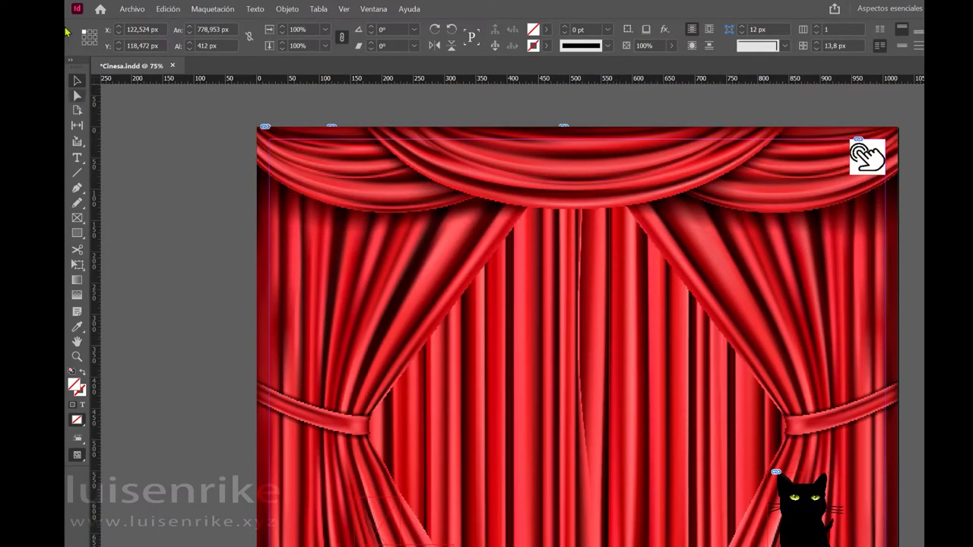
{"action": "left_click", "coordinate": [131, 11]}
{"action": "left_click", "coordinate": [174, 105]}
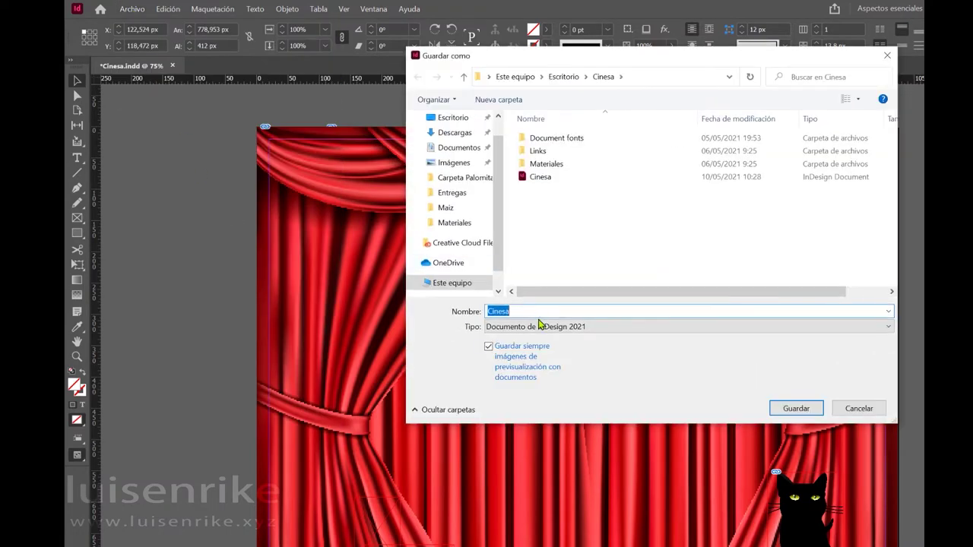
{"action": "left_click", "coordinate": [531, 311]}
{"action": "type", "text": "_Interacti"}
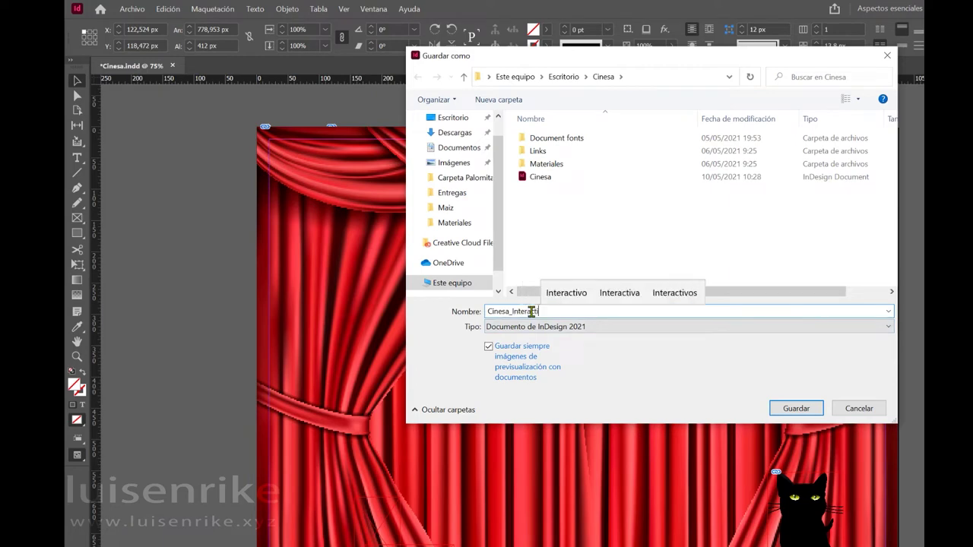
{"action": "type", "text": "vidad"}
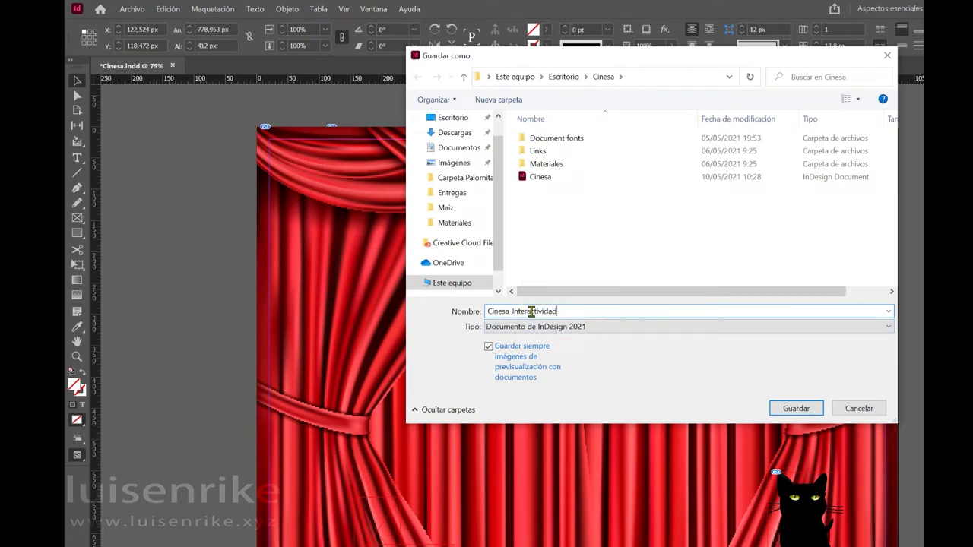
{"action": "left_click", "coordinate": [792, 407]}
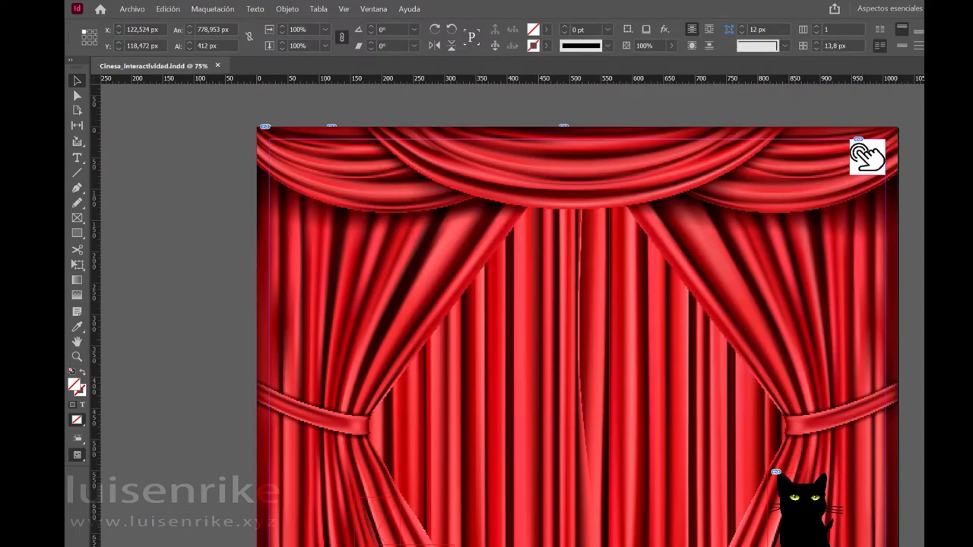
Step: Switch to the Interactividad_Cinesa Word document to review the planned multimedia elements per page, and return to InDesign
{"action": "key", "text": "alt+Tab"}
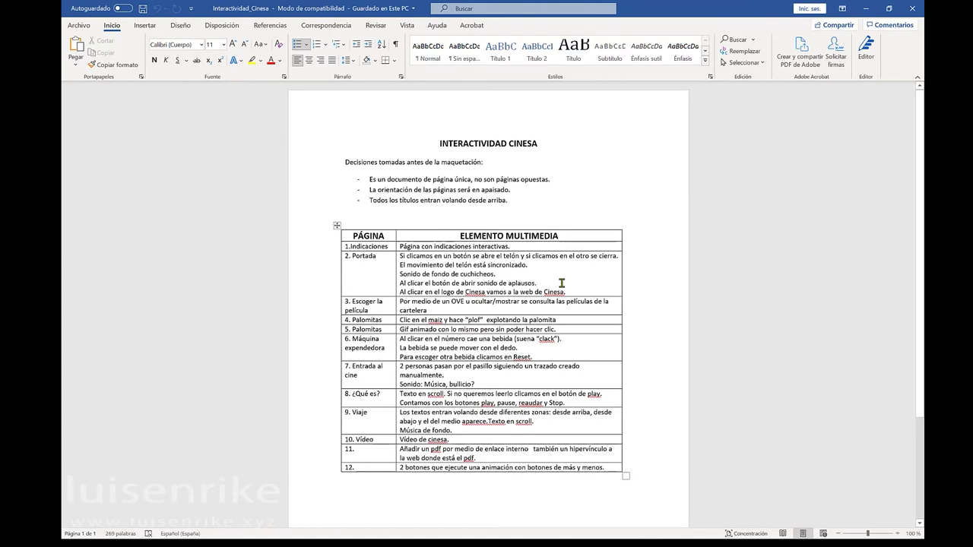
{"action": "left_click", "coordinate": [866, 8]}
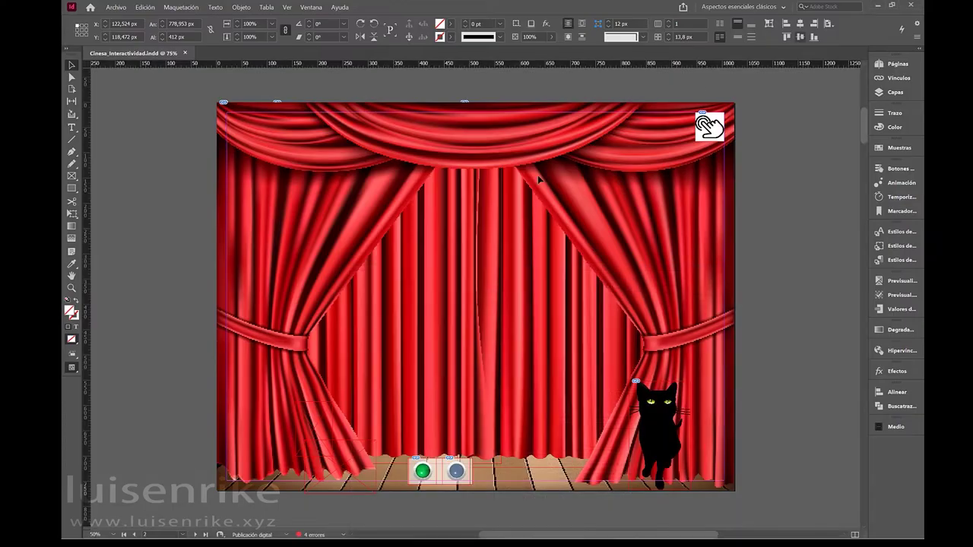
Step: Inspect the link information and button settings of the green and blue light images on page 2
{"action": "left_click", "coordinate": [433, 476]}
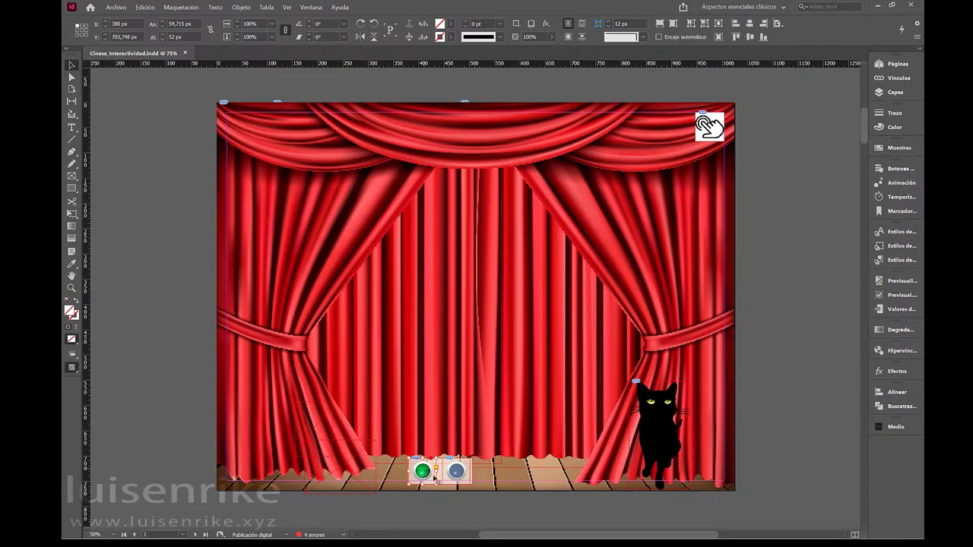
{"action": "left_click", "coordinate": [454, 473]}
{"action": "left_click", "coordinate": [901, 78]}
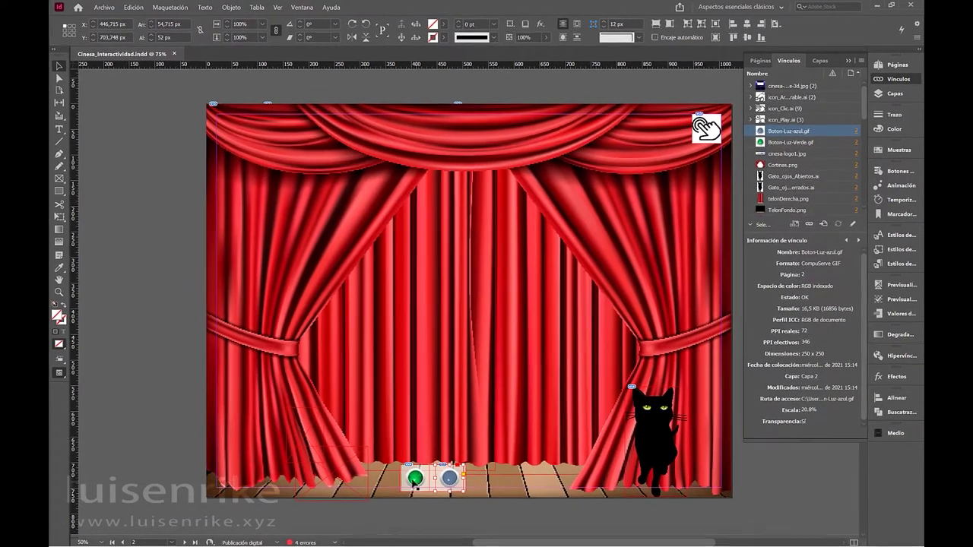
{"action": "left_click", "coordinate": [423, 475]}
{"action": "left_click", "coordinate": [451, 481]}
{"action": "left_click", "coordinate": [900, 172]}
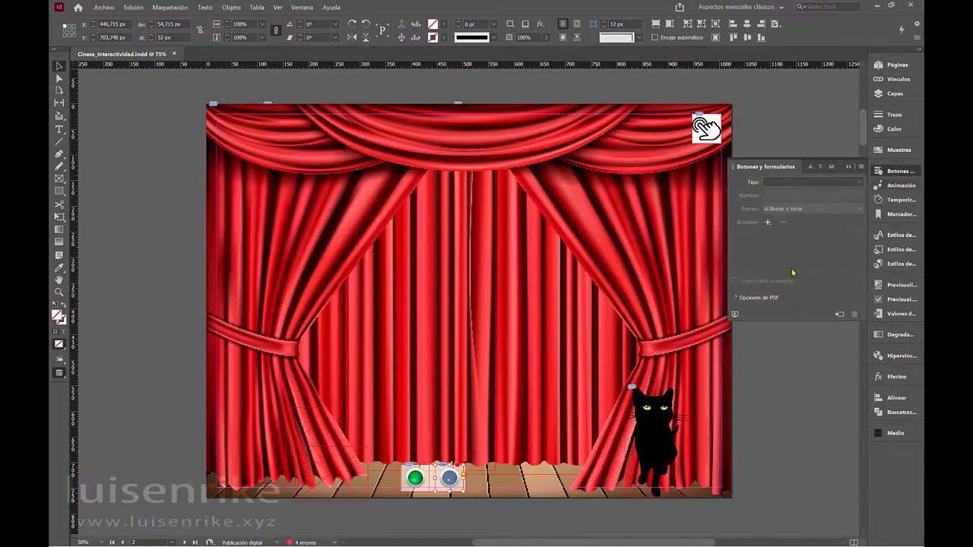
{"action": "left_click", "coordinate": [423, 479]}
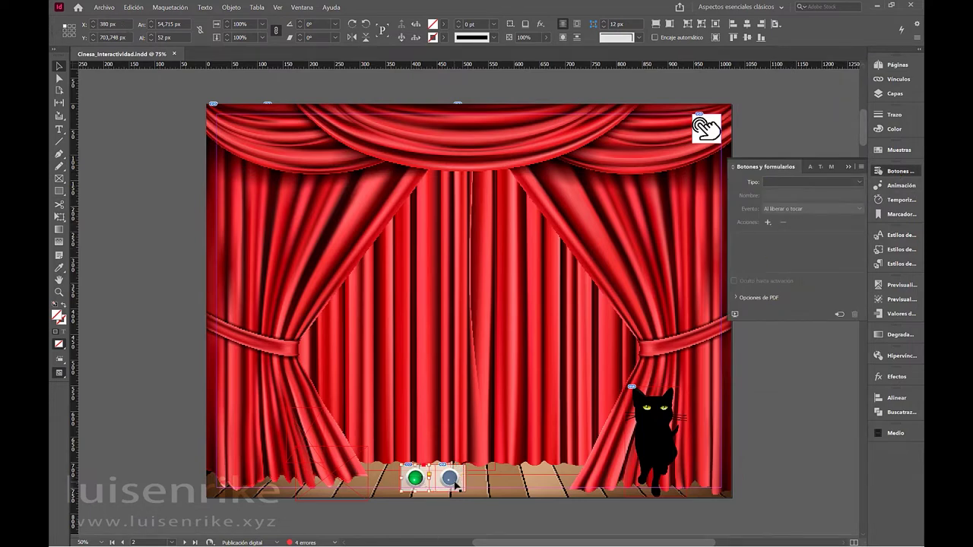
{"action": "left_click", "coordinate": [451, 479]}
{"action": "key", "text": "ctrl+z"}
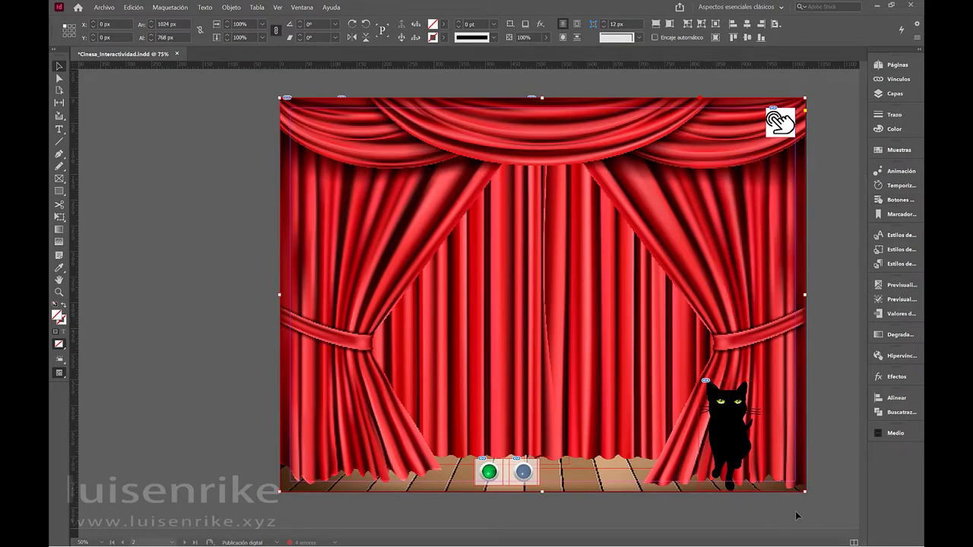
Step: Move the open-eyed cat aside to expose the closed-eyed cat beneath it, and return it to its original place
{"action": "left_click", "coordinate": [726, 451]}
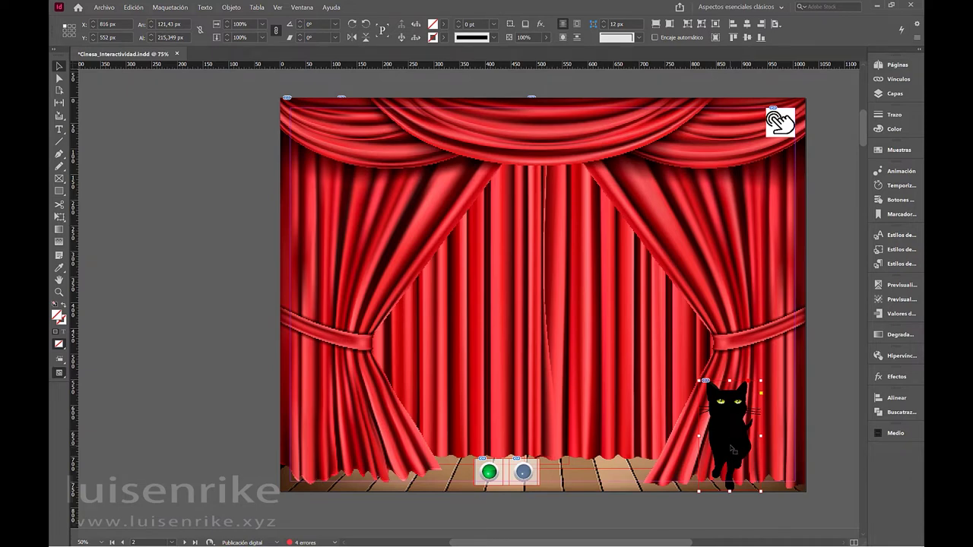
{"action": "left_click_drag", "start_coordinate": [734, 451], "coordinate": [664, 451]}
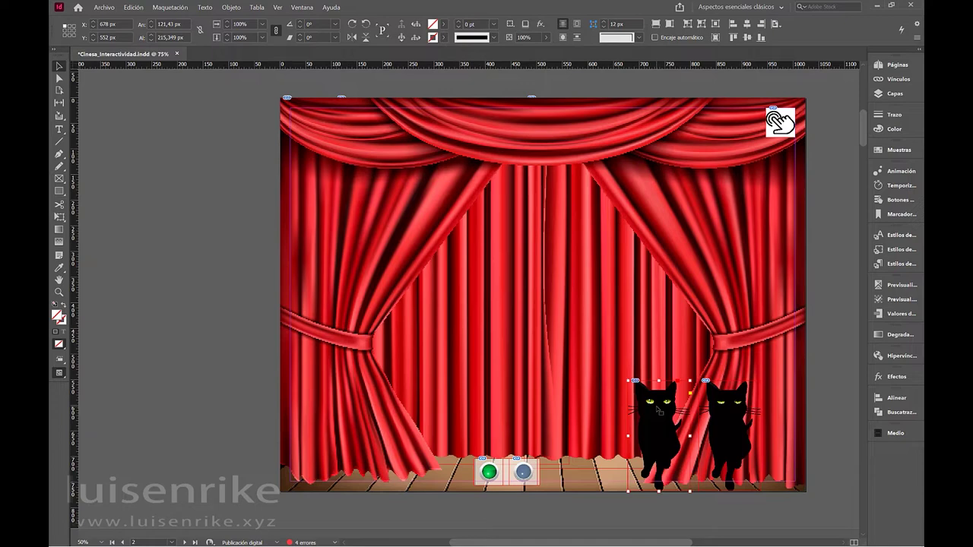
{"action": "left_click_drag", "start_coordinate": [660, 411], "coordinate": [731, 410]}
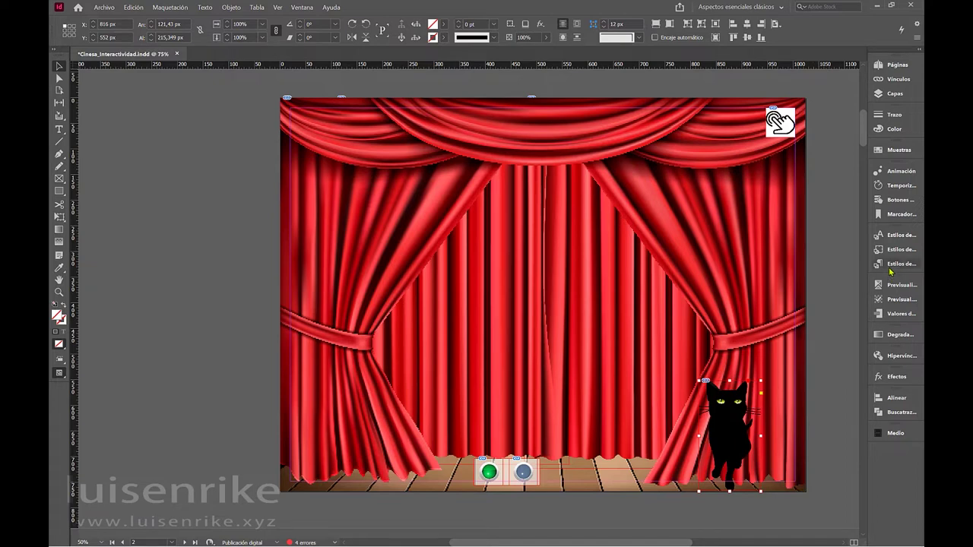
Step: Float the animation settings over the page and select the open-eyed cat
{"action": "left_click", "coordinate": [900, 171]}
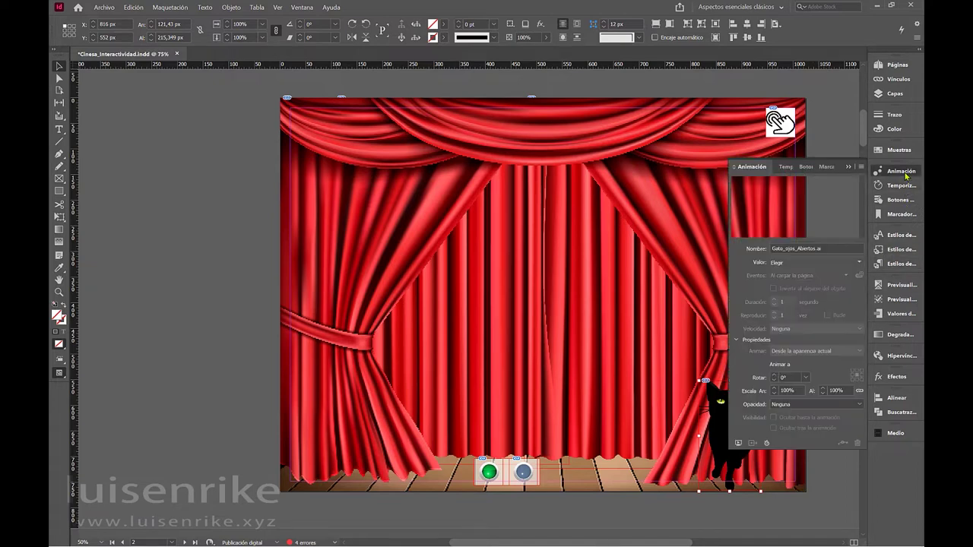
{"action": "left_click", "coordinate": [771, 515]}
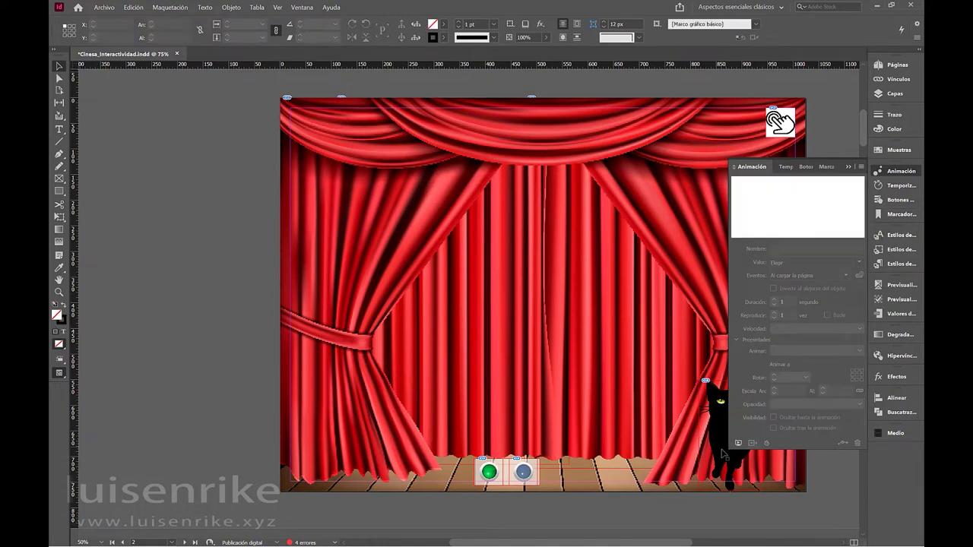
{"action": "left_click_drag", "start_coordinate": [756, 169], "coordinate": [420, 127]}
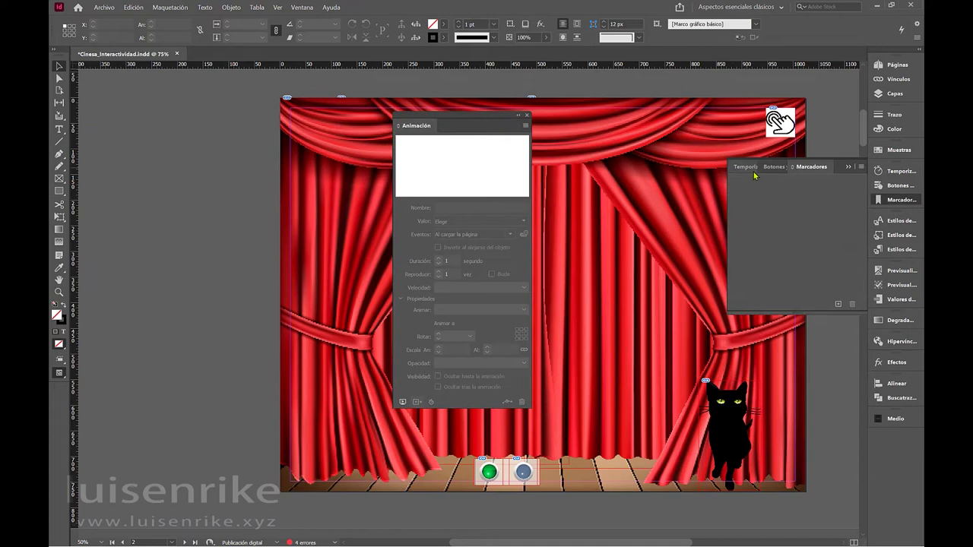
{"action": "left_click", "coordinate": [813, 169]}
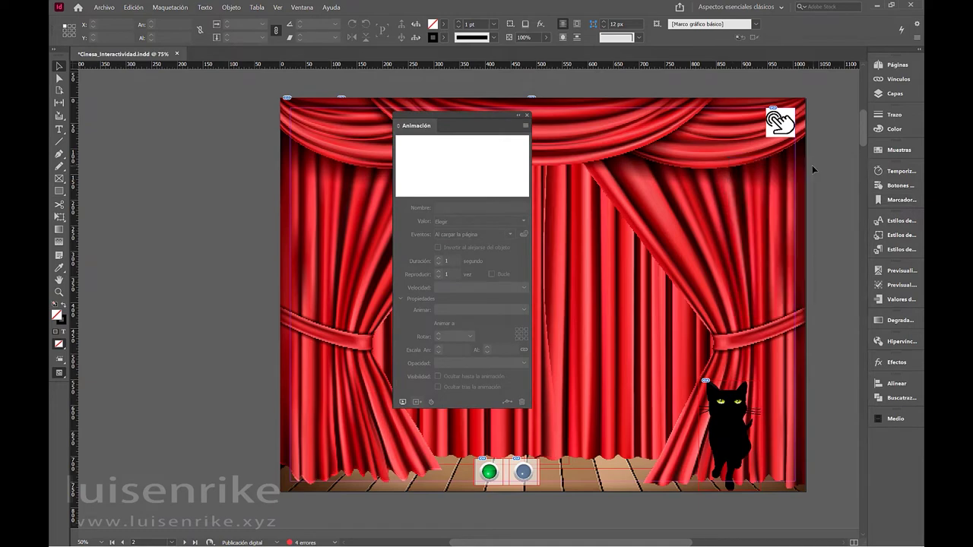
{"action": "left_click", "coordinate": [727, 407]}
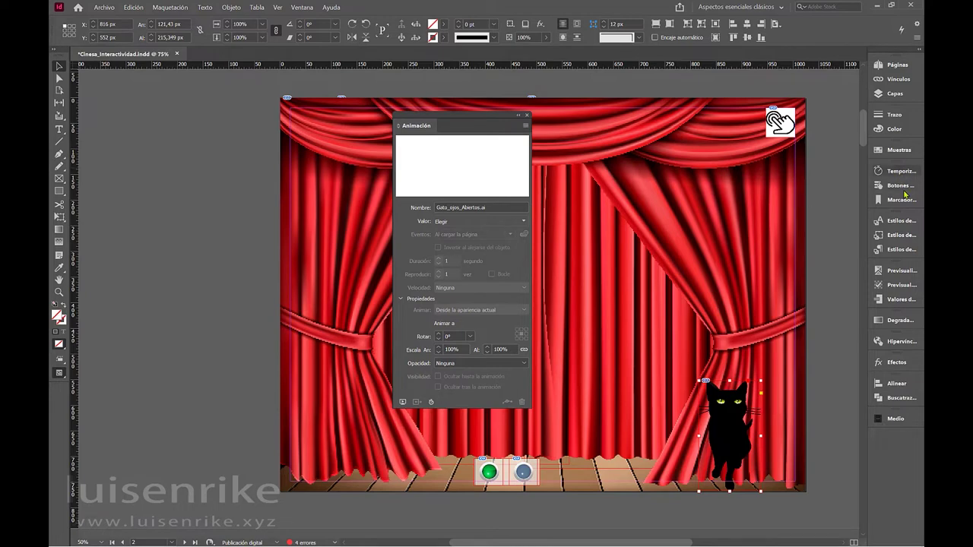
{"action": "left_click", "coordinate": [300, 8]}
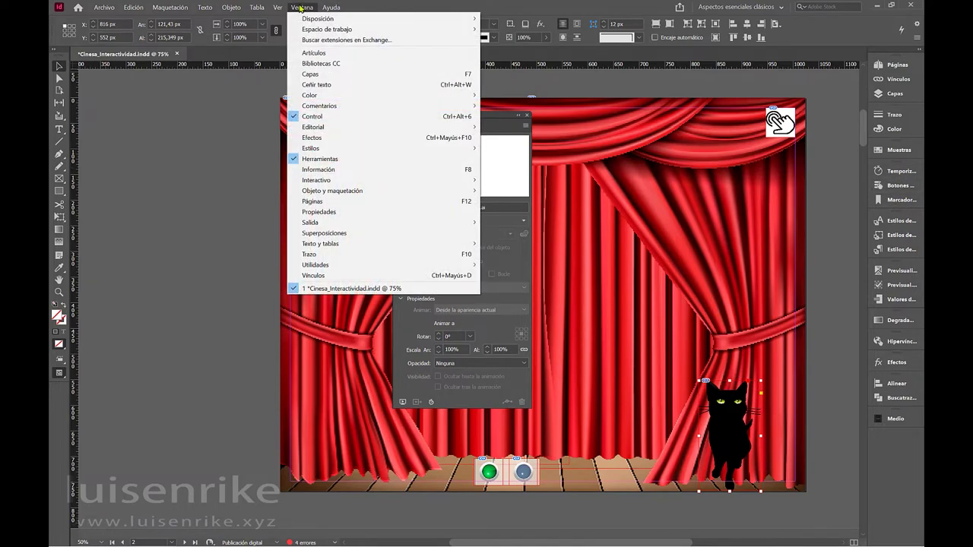
{"action": "mouse_move", "coordinate": [458, 196]}
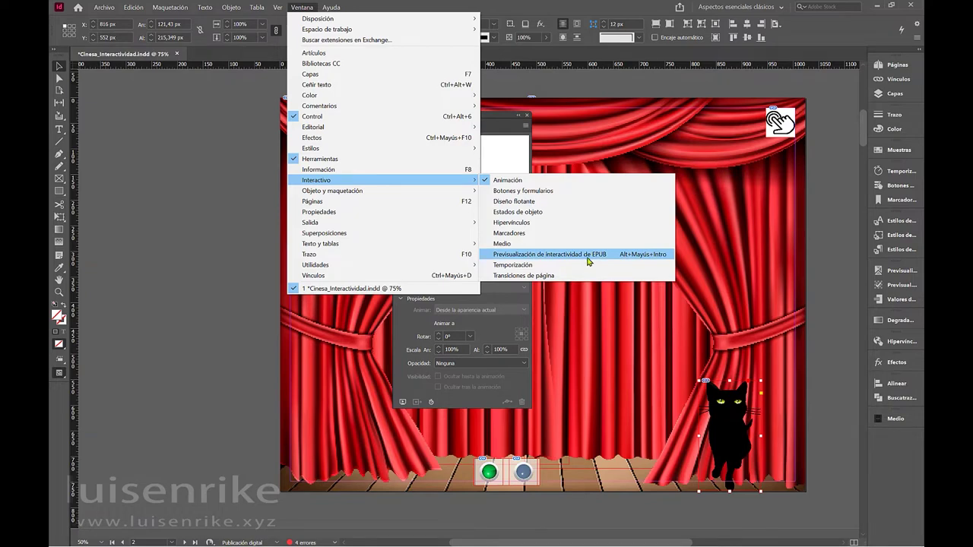
{"action": "left_click", "coordinate": [506, 326]}
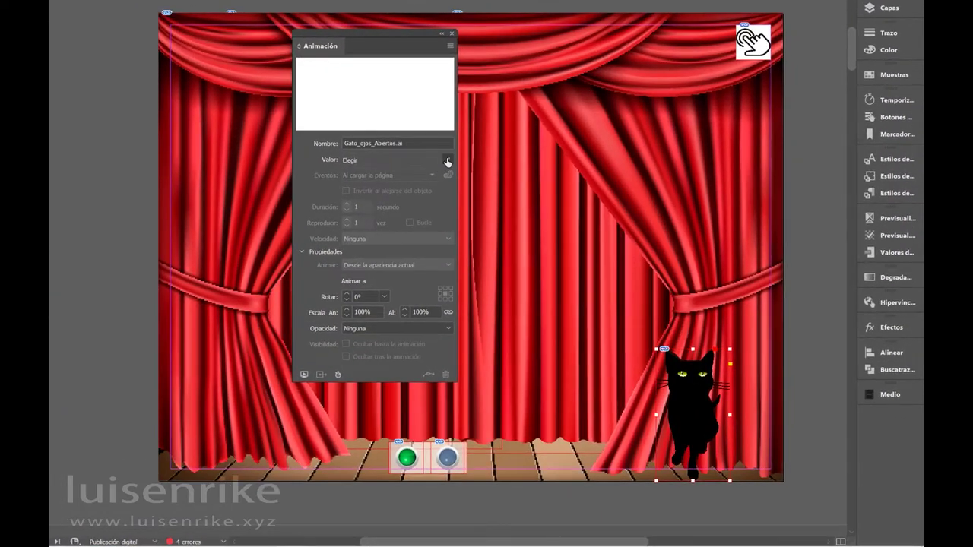
Step: Give the open-eyed cat the Desaparecer animation with a duration of 2 seconds and looped playback
{"action": "left_click", "coordinate": [448, 161]}
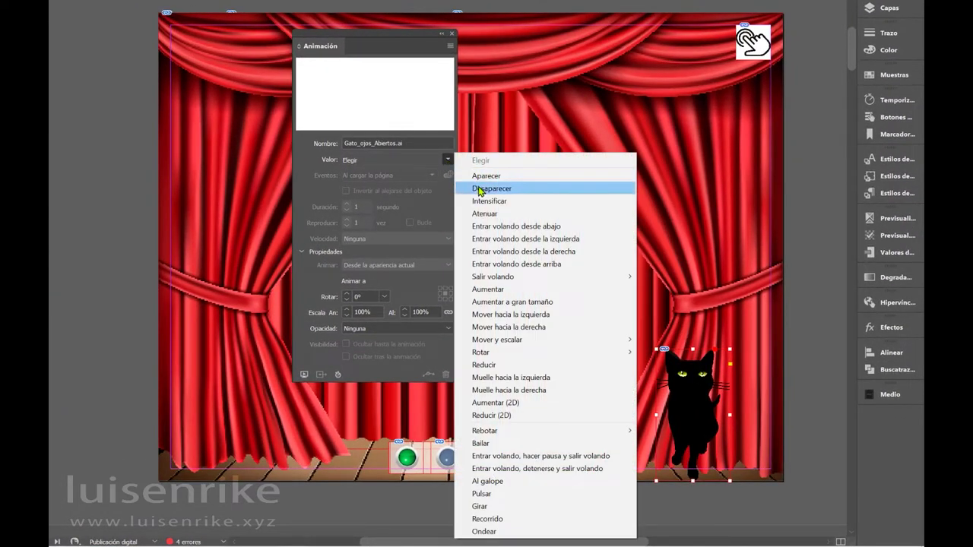
{"action": "left_click", "coordinate": [480, 191]}
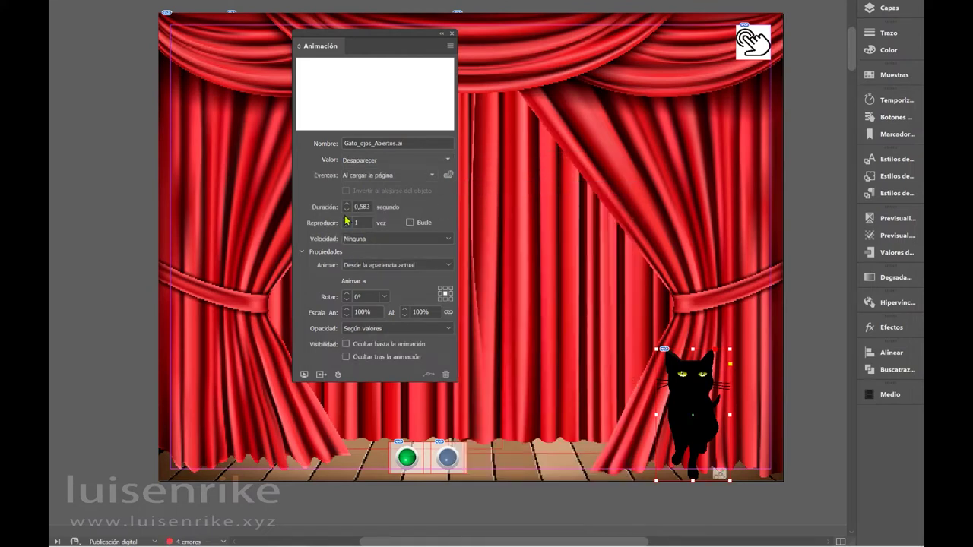
{"action": "left_click", "coordinate": [347, 205]}
{"action": "left_click", "coordinate": [409, 223]}
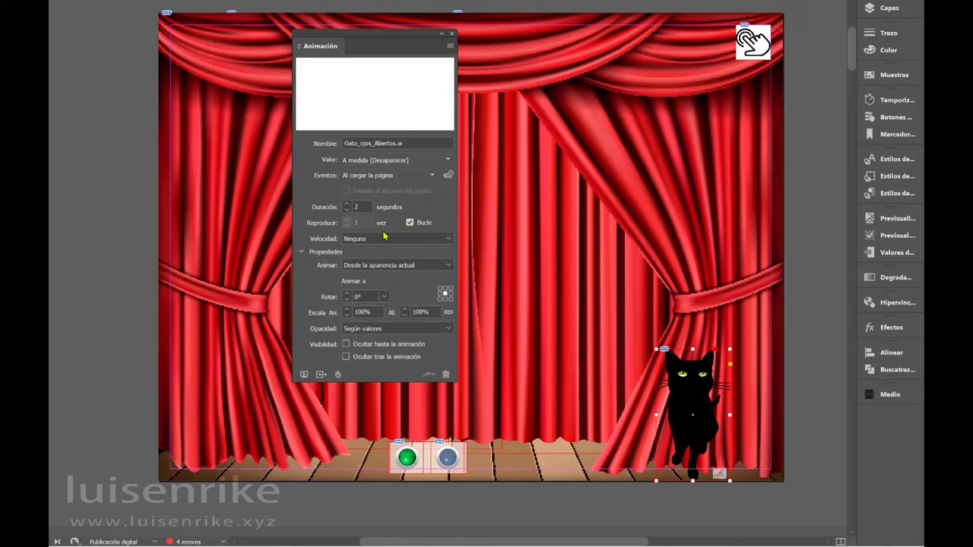
Step: Move the animation settings beside the page, lock the rectangle behind the light buttons, and briefly hide and reshow it
{"action": "left_click_drag", "start_coordinate": [424, 543], "coordinate": [465, 544]}
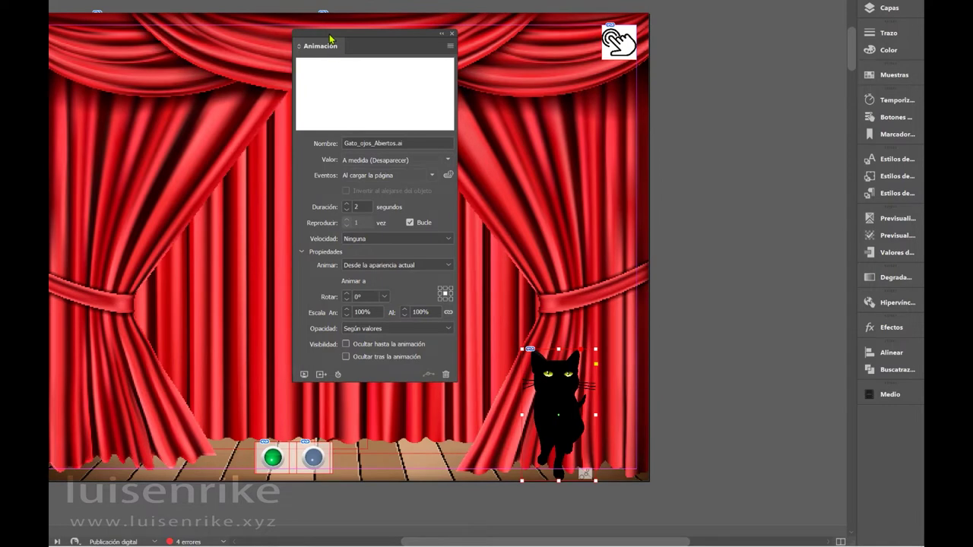
{"action": "left_click_drag", "start_coordinate": [331, 46], "coordinate": [698, 53]}
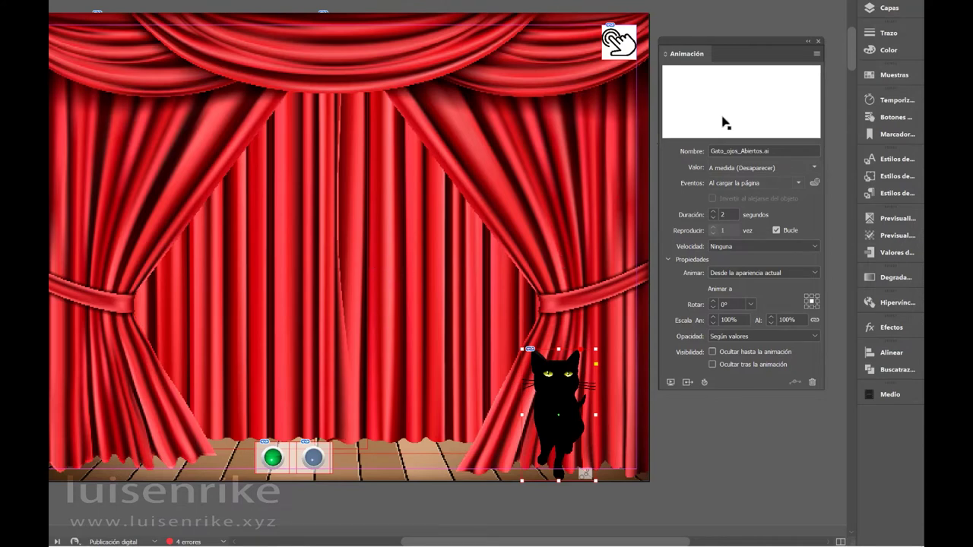
{"action": "left_click", "coordinate": [890, 9]}
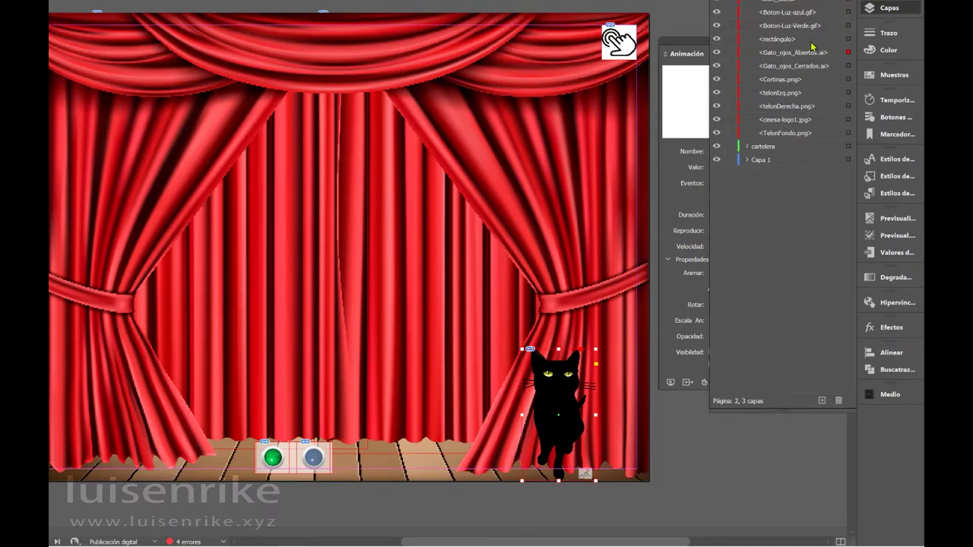
{"action": "left_click", "coordinate": [730, 39]}
{"action": "left_click", "coordinate": [716, 40]}
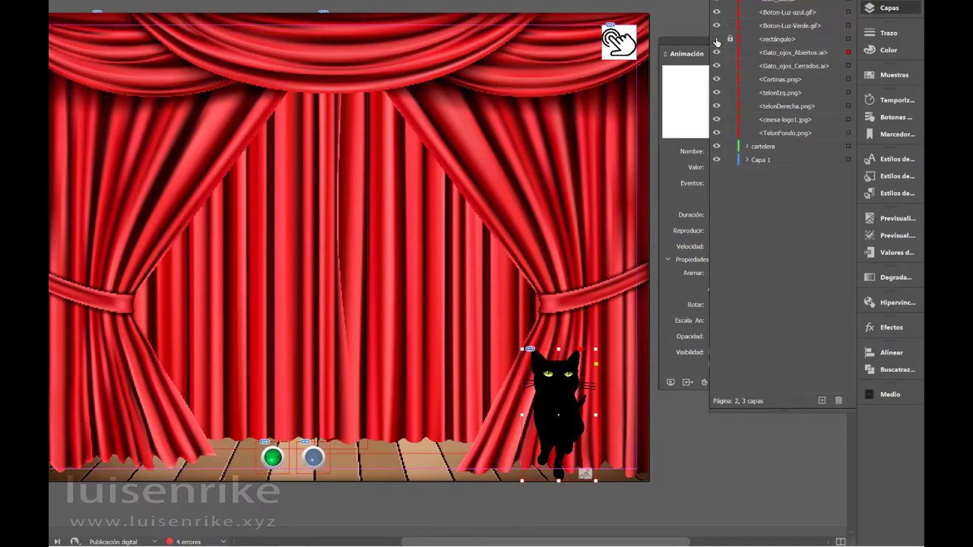
{"action": "left_click", "coordinate": [717, 40]}
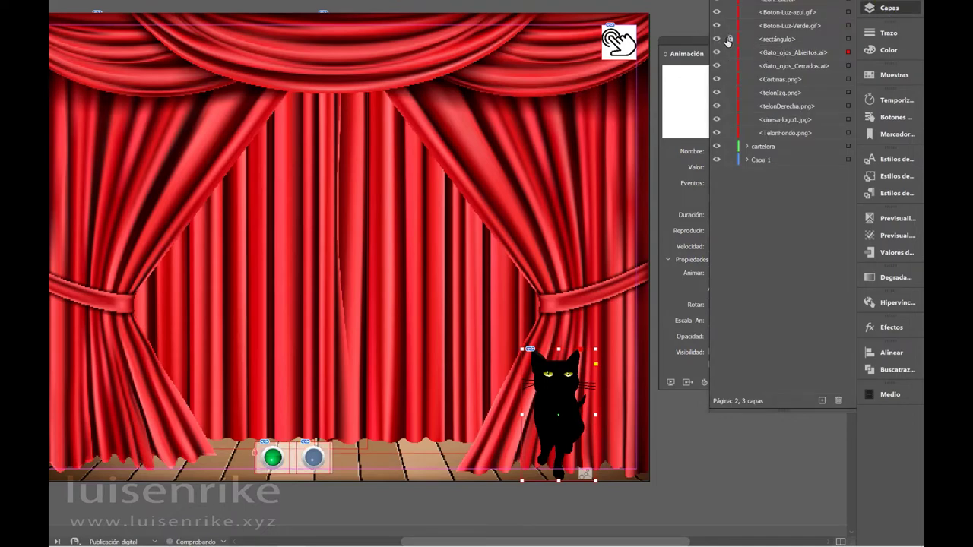
Step: Lock the Cortinas.png drapes against editing, and briefly hide and reshow them
{"action": "left_click", "coordinate": [731, 79]}
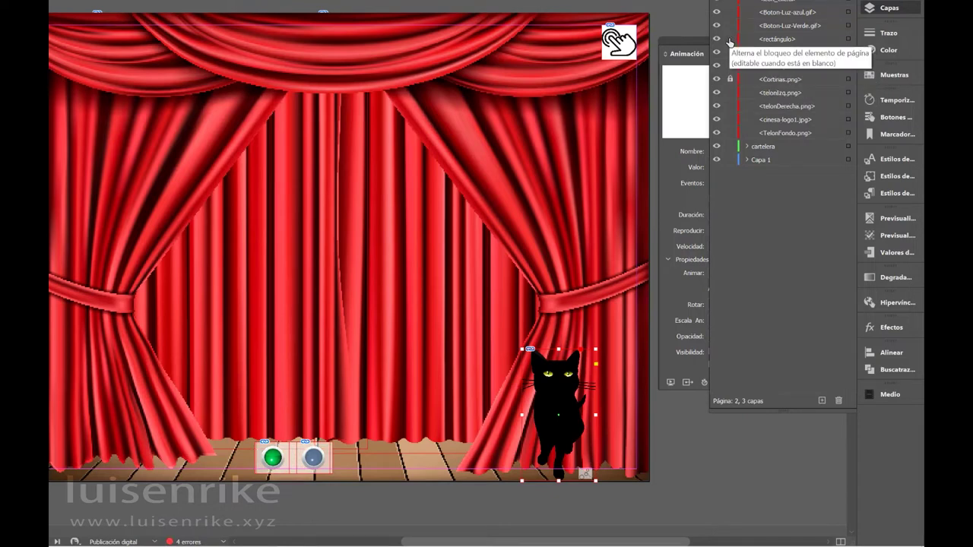
{"action": "left_click", "coordinate": [716, 81]}
{"action": "left_click", "coordinate": [716, 81]}
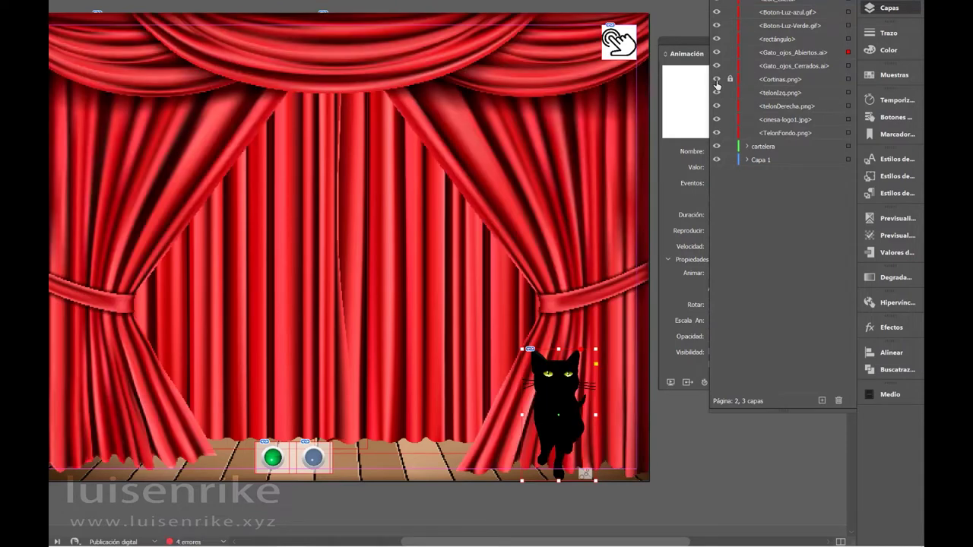
Step: Select the right backdrop curtain, telonDerecha.png, and give it the Entrar volando desde la izquierda animation
{"action": "left_click", "coordinate": [445, 261]}
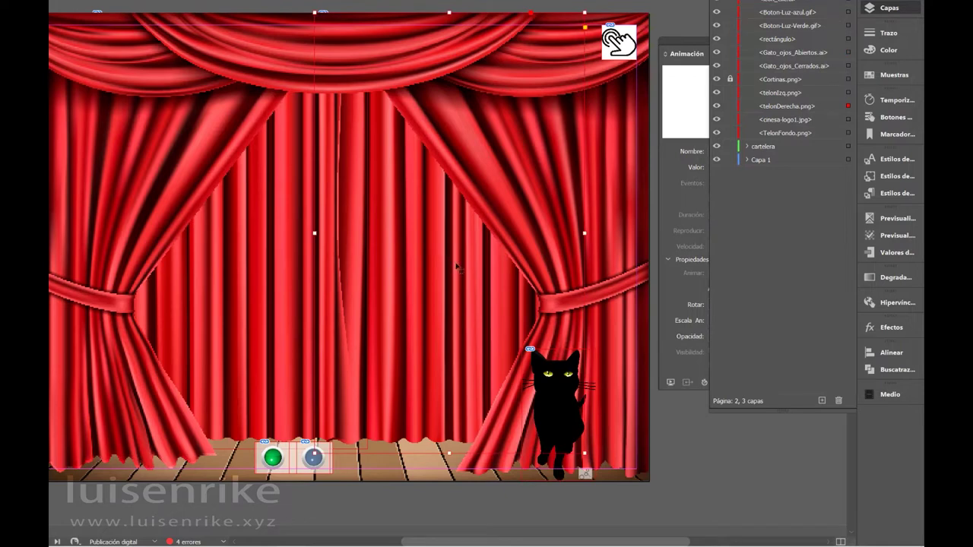
{"action": "left_click", "coordinate": [889, 7]}
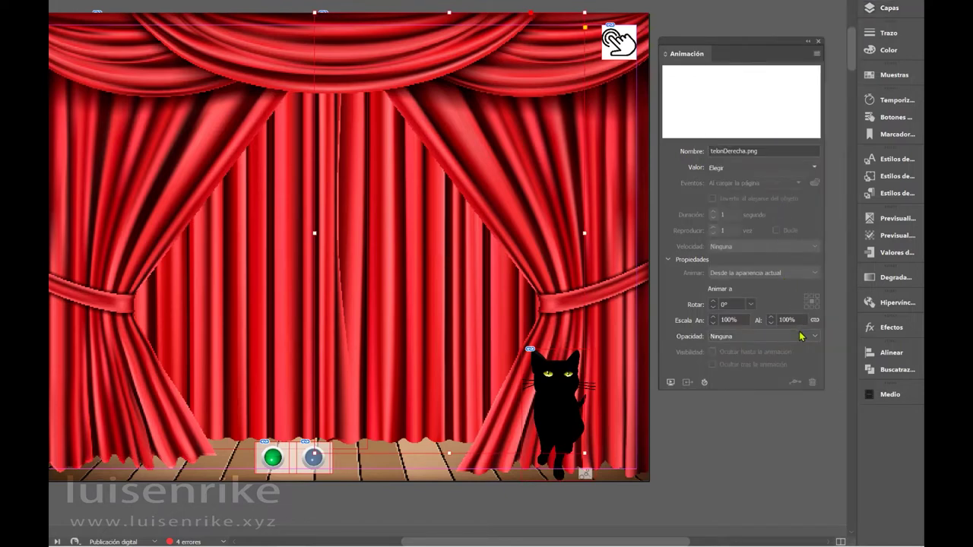
{"action": "left_click", "coordinate": [814, 168]}
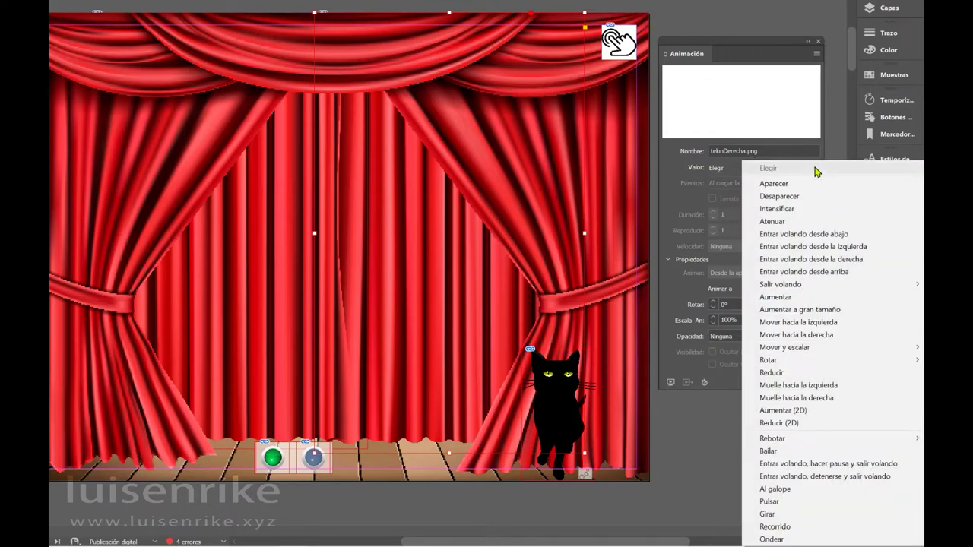
{"action": "left_click", "coordinate": [871, 259]}
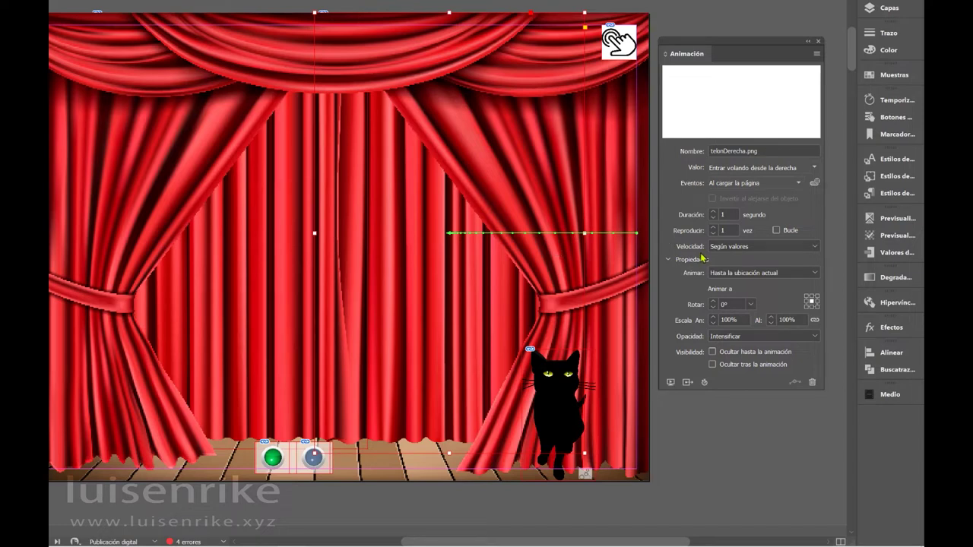
{"action": "left_click", "coordinate": [810, 168]}
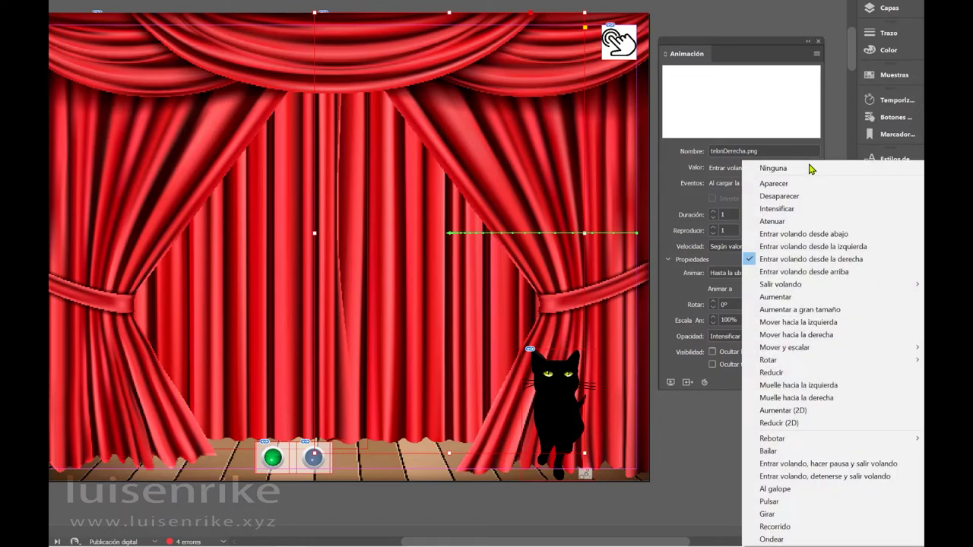
{"action": "left_click", "coordinate": [866, 248]}
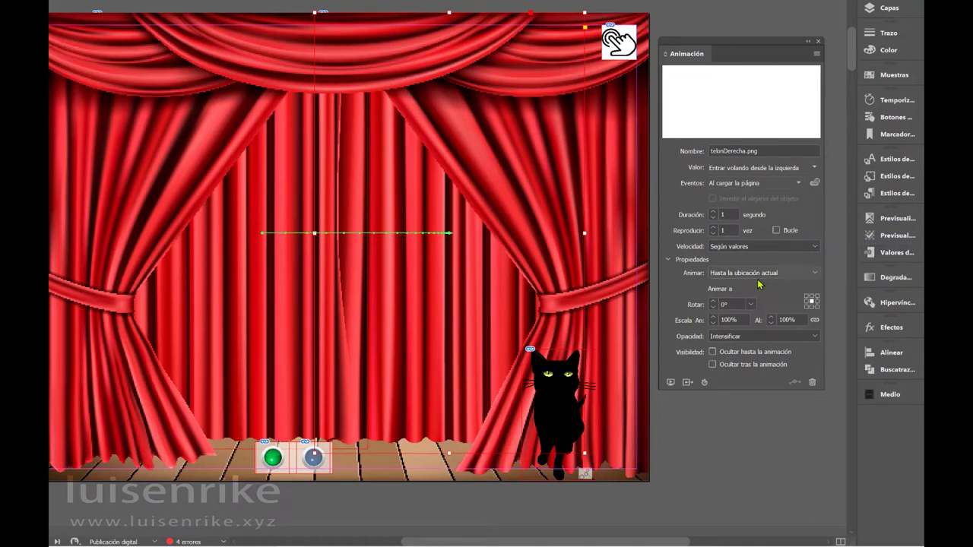
Step: Animate the right curtain with Desde la apariencia actual, a duration of 2 seconds and opacity set to Ninguna
{"action": "left_click", "coordinate": [749, 274]}
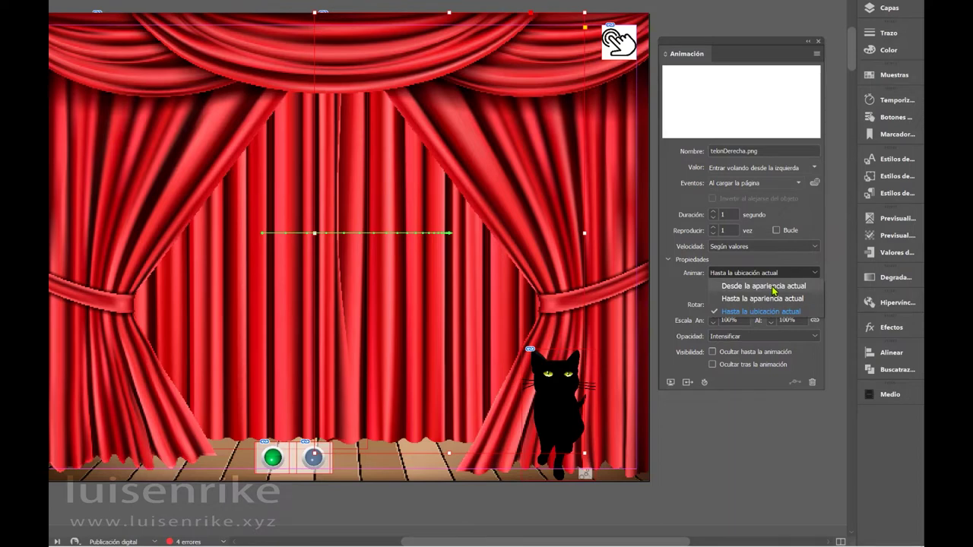
{"action": "left_click", "coordinate": [764, 286]}
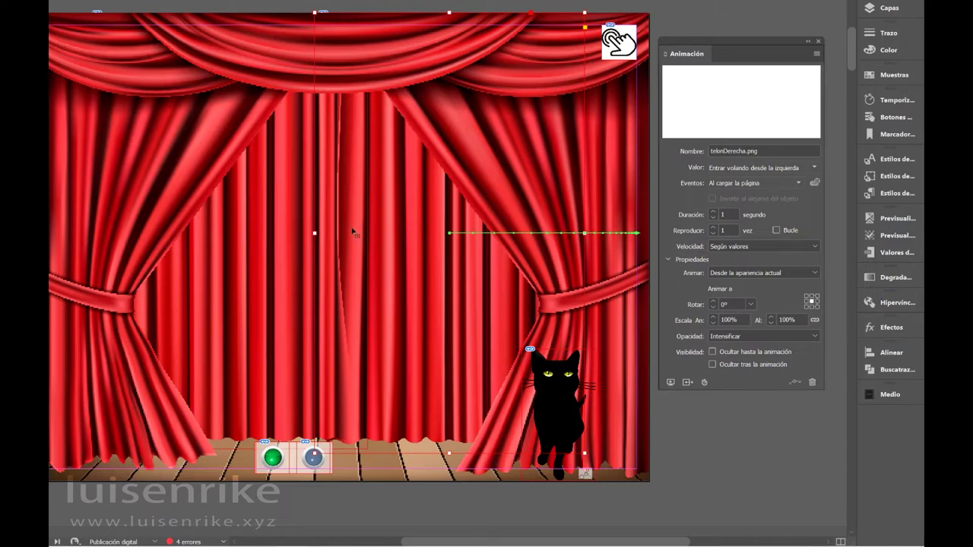
{"action": "left_click", "coordinate": [713, 213]}
{"action": "left_click", "coordinate": [713, 213]}
{"action": "left_click", "coordinate": [726, 337]}
{"action": "left_click", "coordinate": [735, 351]}
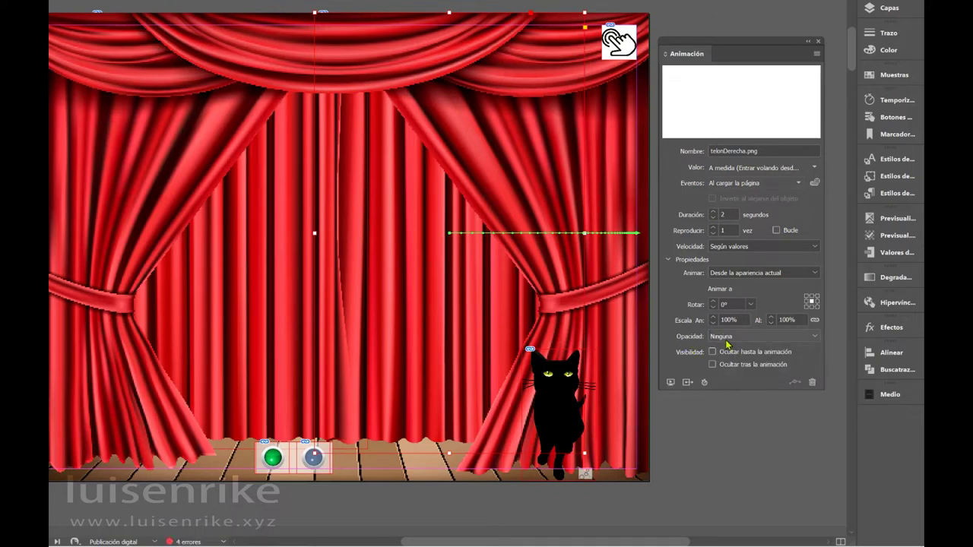
Step: Preview the page's interactivity, and add the Al hacer clic (automático) event to the right curtain's animation
{"action": "left_click", "coordinate": [671, 383]}
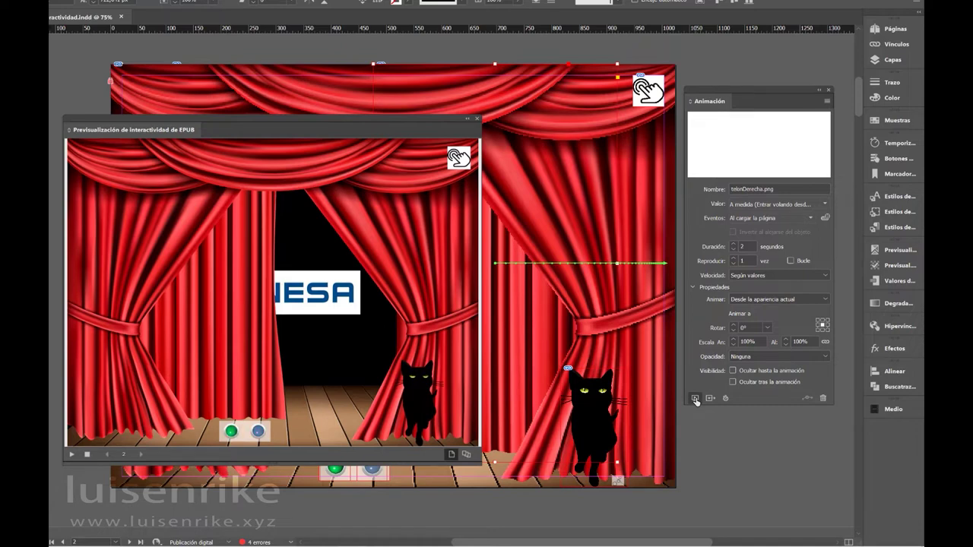
{"action": "left_click", "coordinate": [478, 120]}
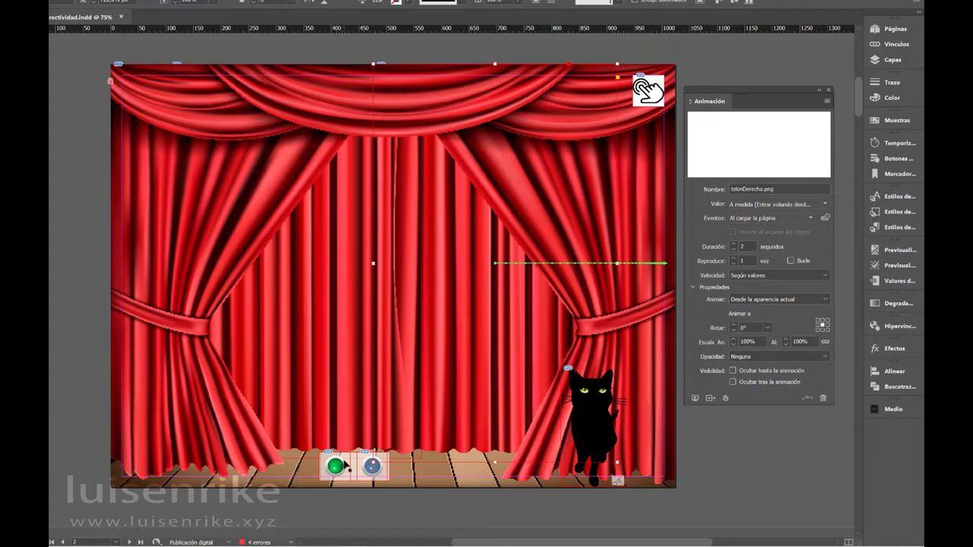
{"action": "left_click", "coordinate": [810, 218]}
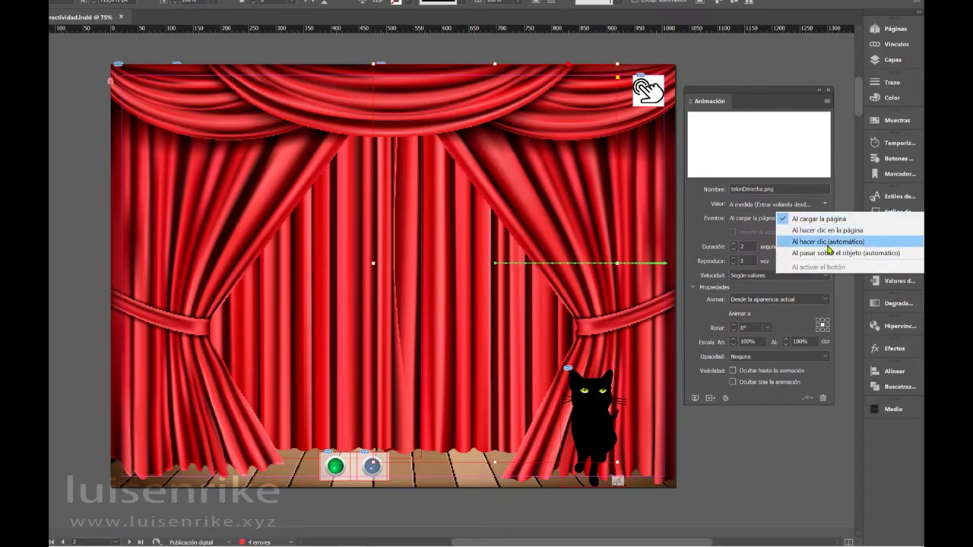
{"action": "left_click", "coordinate": [828, 242]}
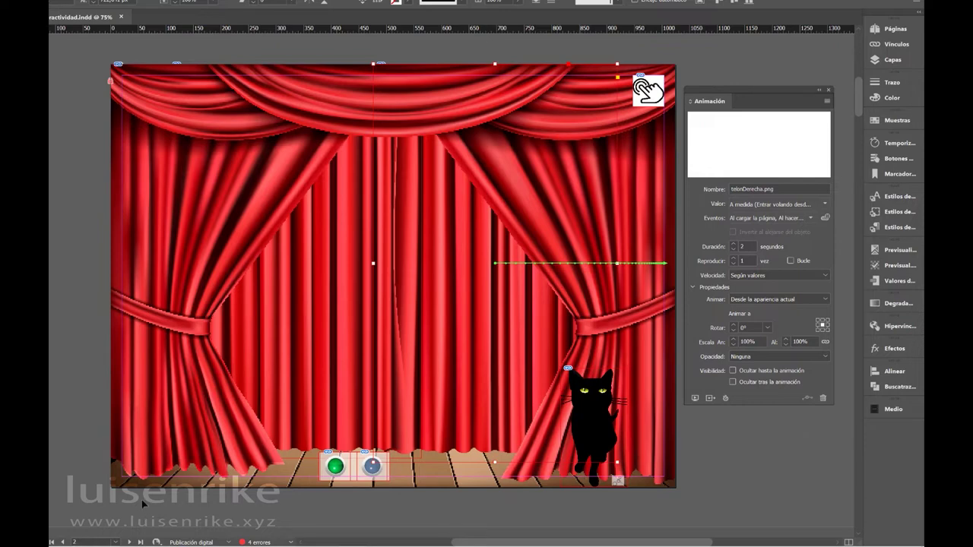
Step: Convert the green light image at the foot of the stage into a button named Abrir
{"action": "left_click", "coordinate": [336, 470]}
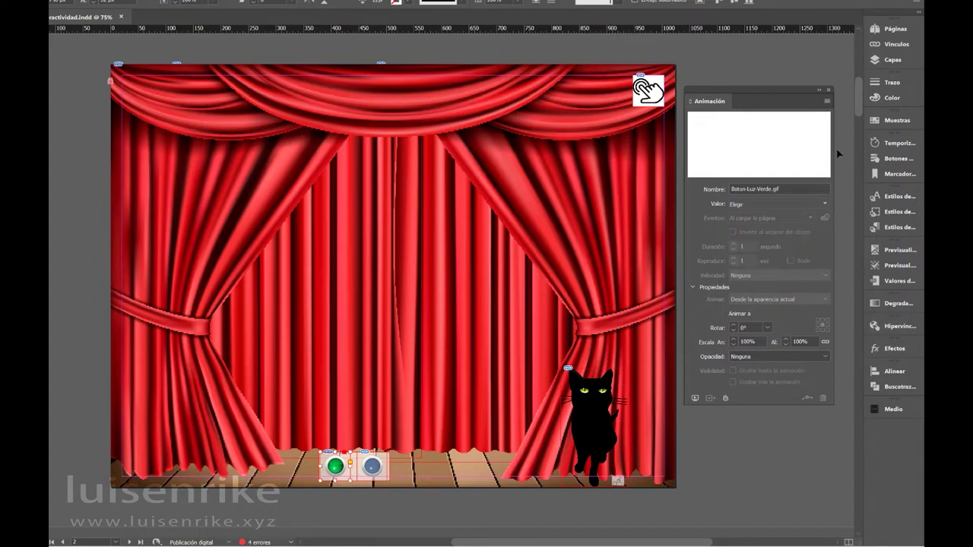
{"action": "left_click", "coordinate": [895, 158]}
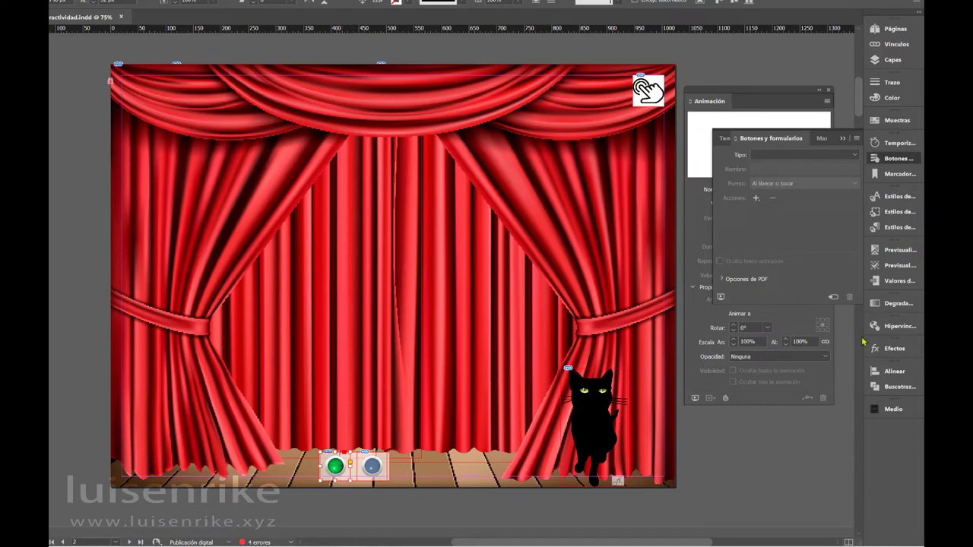
{"action": "left_click", "coordinate": [833, 297]}
{"action": "left_click_drag", "start_coordinate": [783, 168], "coordinate": [693, 161]}
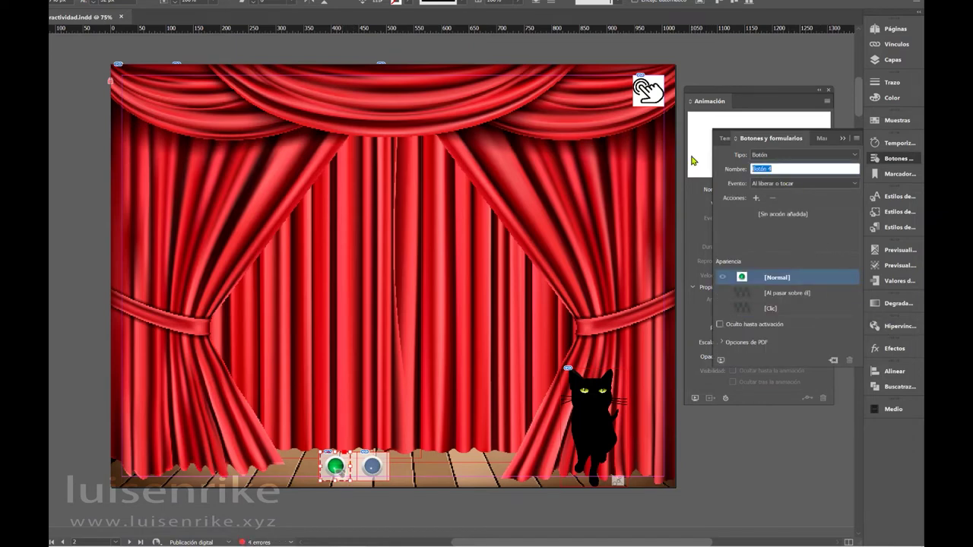
{"action": "type", "text": "Abrir"}
{"action": "key", "text": "Return"}
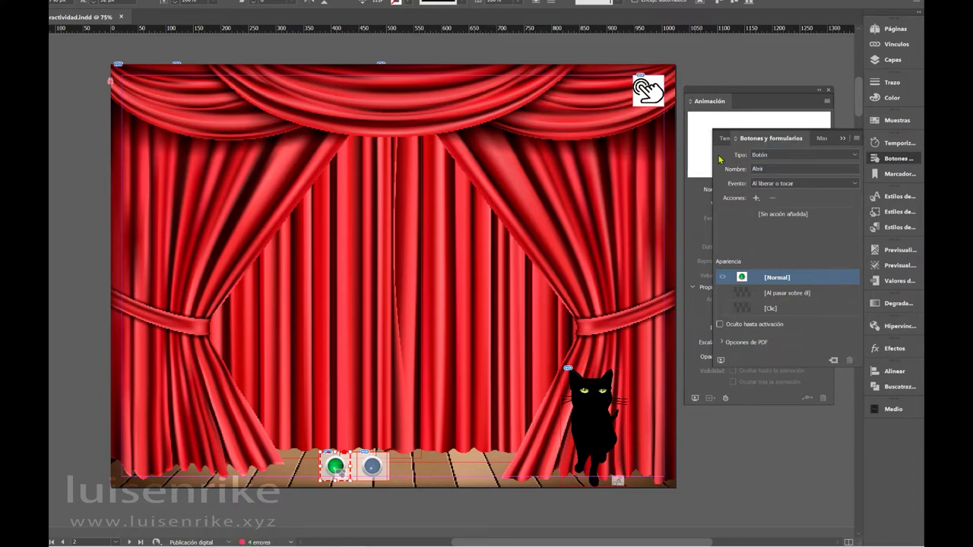
Step: Add an Animación action to the Abrir button that plays the telonDerecha.png animation
{"action": "left_click", "coordinate": [757, 199]}
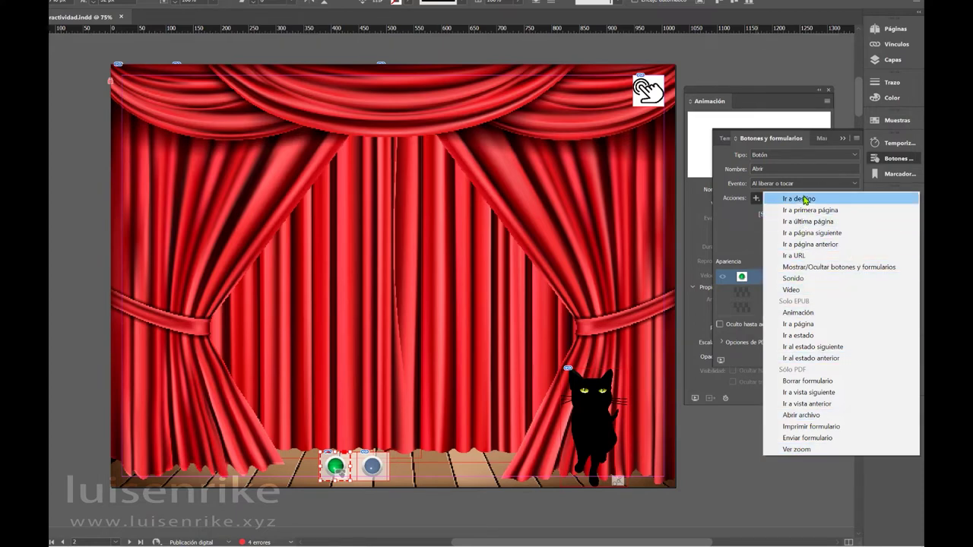
{"action": "left_click", "coordinate": [806, 316]}
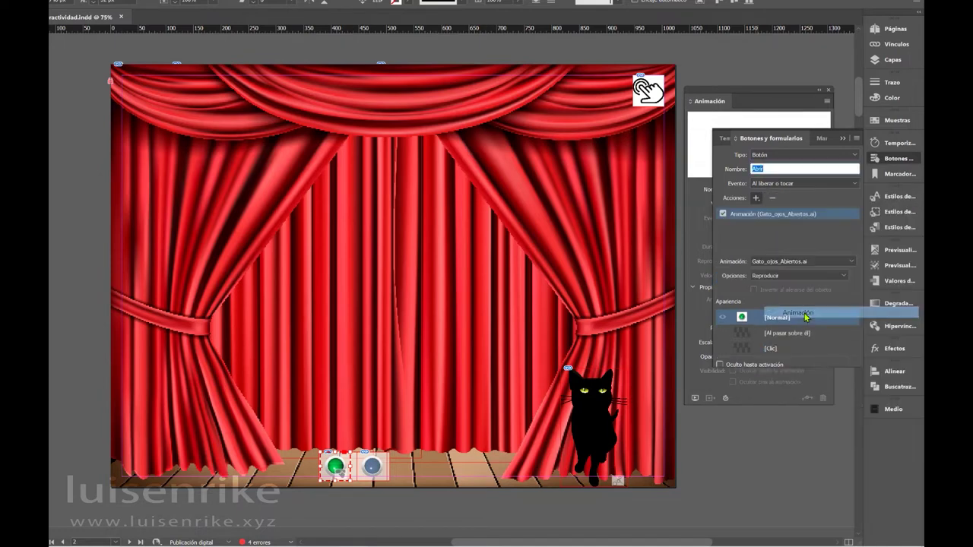
{"action": "left_click", "coordinate": [826, 264]}
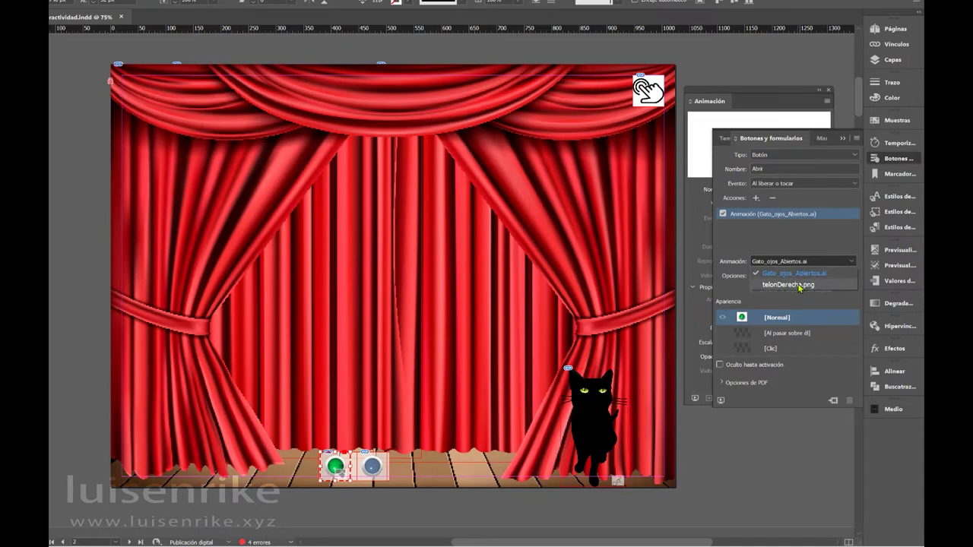
{"action": "left_click", "coordinate": [800, 286]}
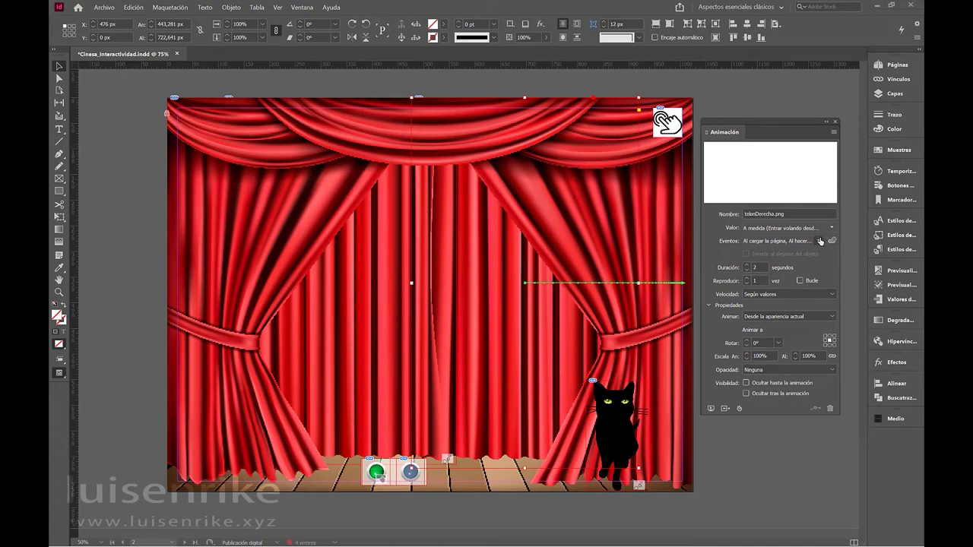
Step: Remove the Al cargar la página event from the right curtain's animation, and review its remaining events and animation presets
{"action": "left_click", "coordinate": [820, 242]}
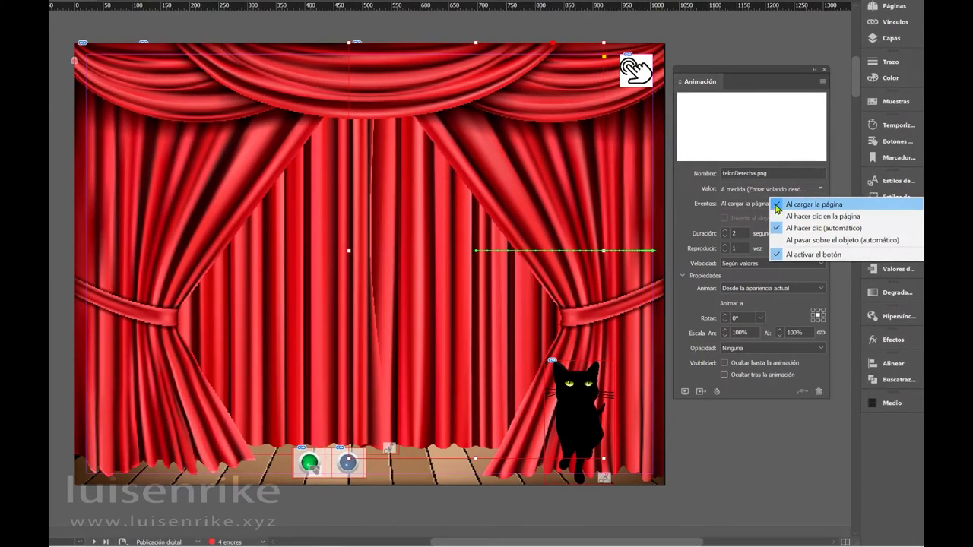
{"action": "left_click", "coordinate": [774, 206]}
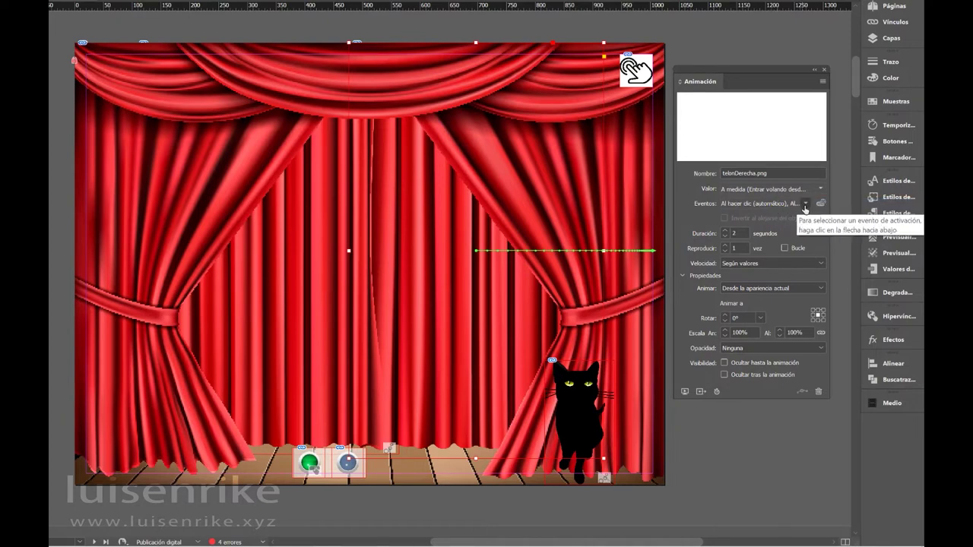
{"action": "left_click", "coordinate": [806, 205]}
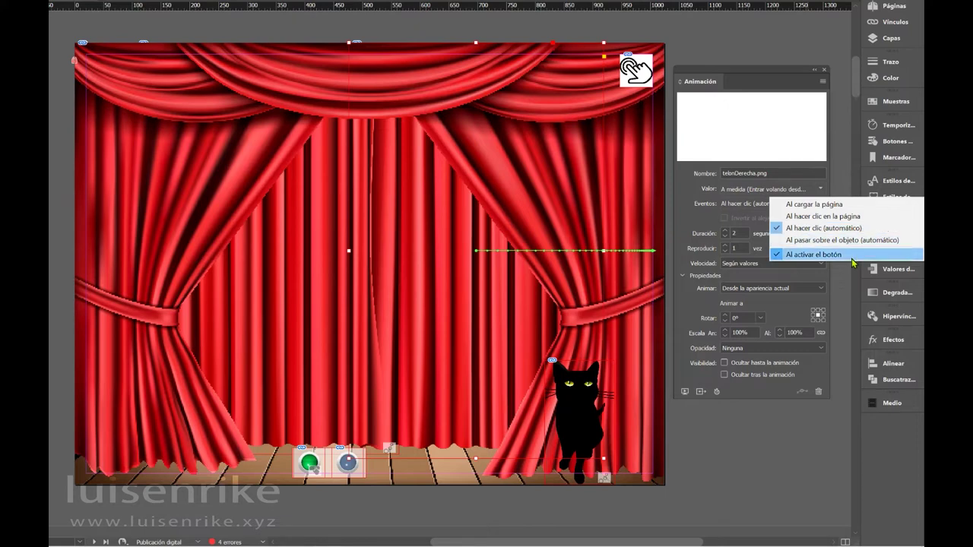
{"action": "left_click", "coordinate": [743, 80]}
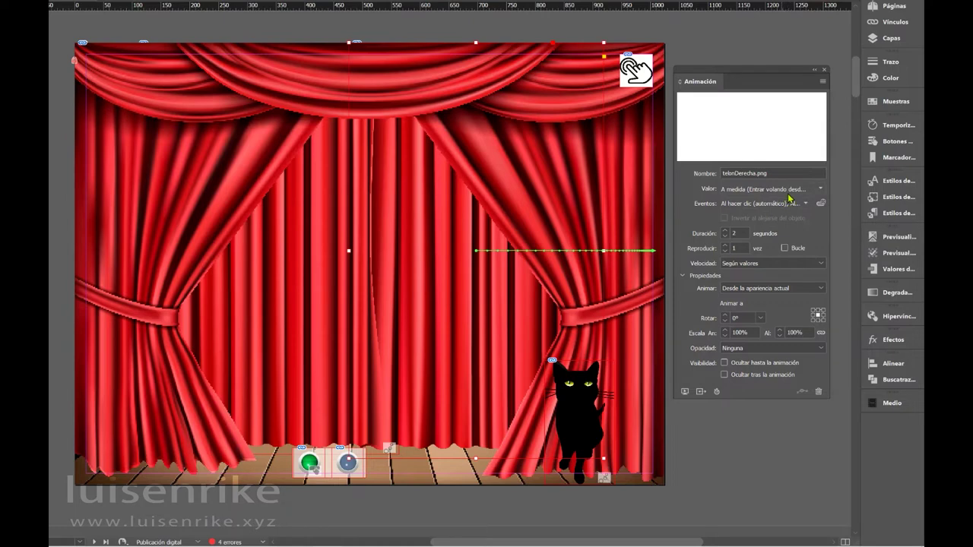
{"action": "left_click", "coordinate": [820, 189]}
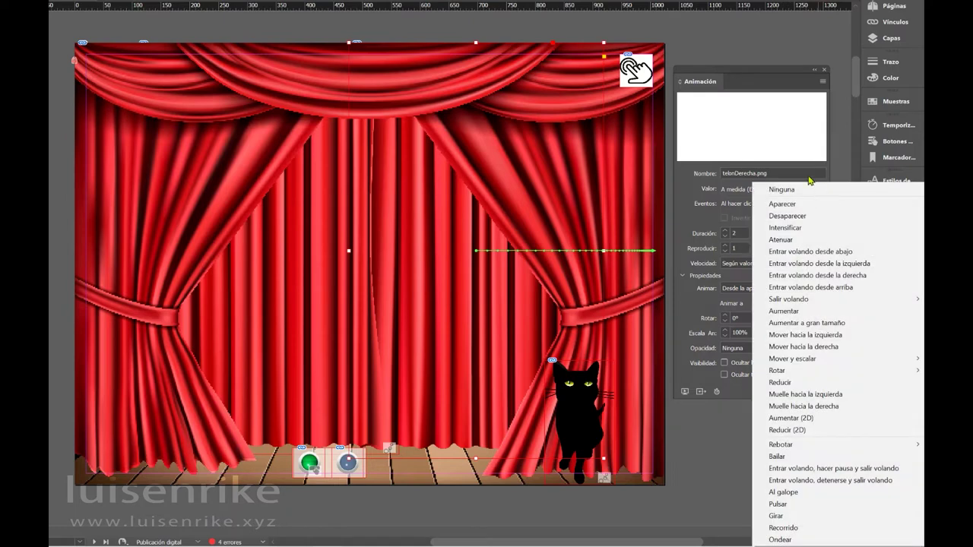
{"action": "left_click", "coordinate": [750, 144]}
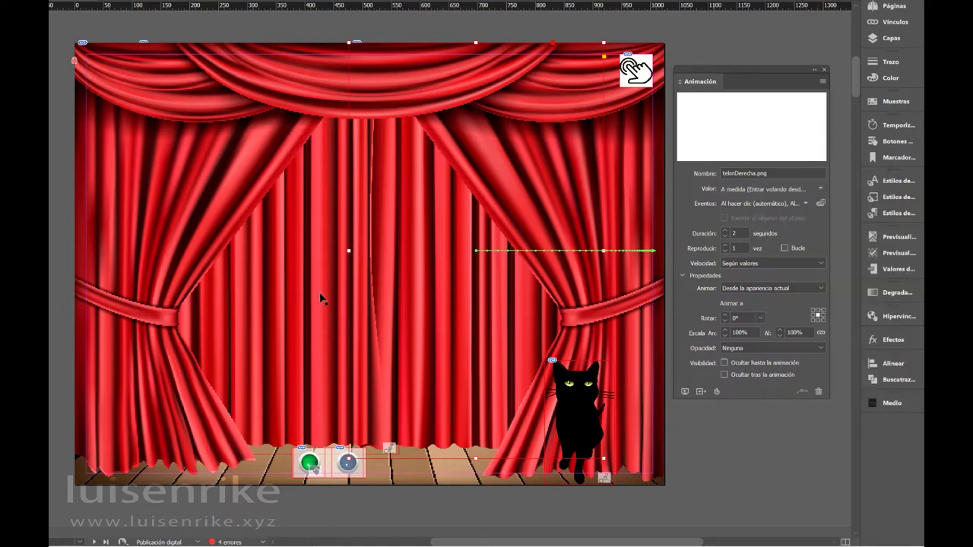
Step: Apply the Entrar volando desde la derecha animation preset to the left curtain and make it animate Desde la apariencia actual
{"action": "left_click", "coordinate": [277, 299]}
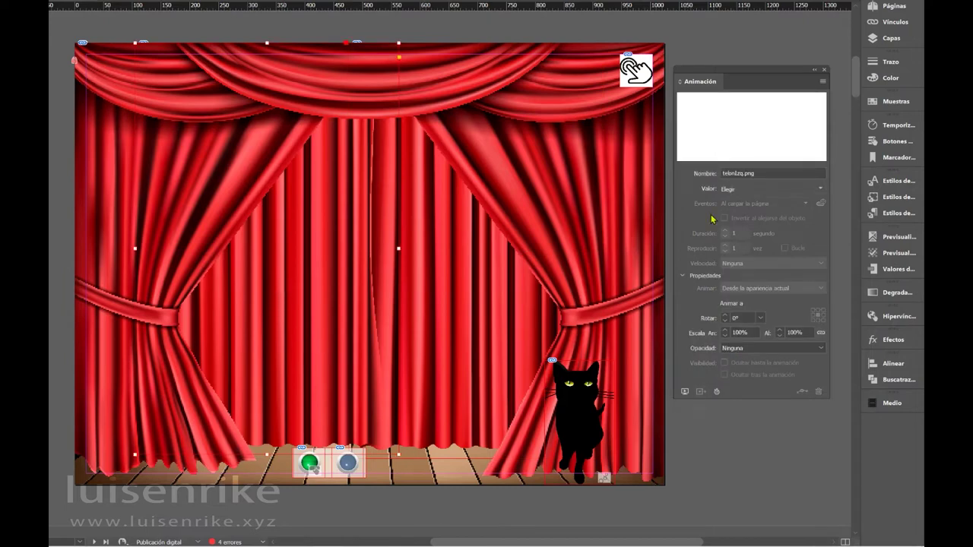
{"action": "left_click", "coordinate": [820, 190]}
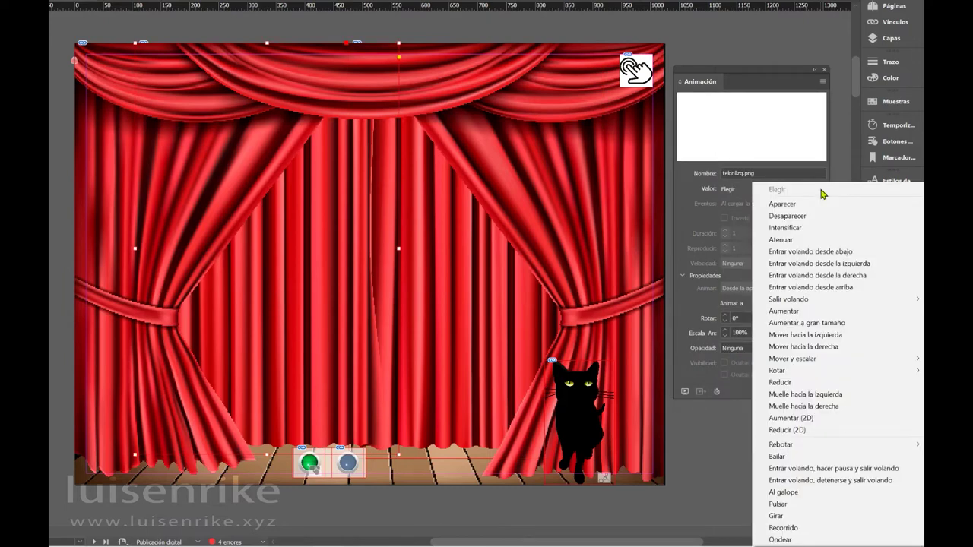
{"action": "left_click", "coordinate": [855, 276]}
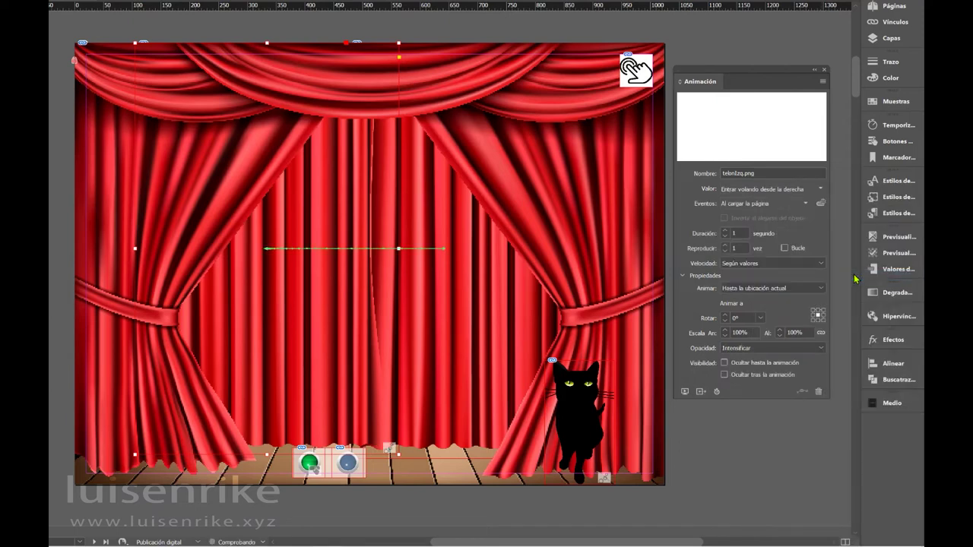
{"action": "left_click", "coordinate": [773, 289]}
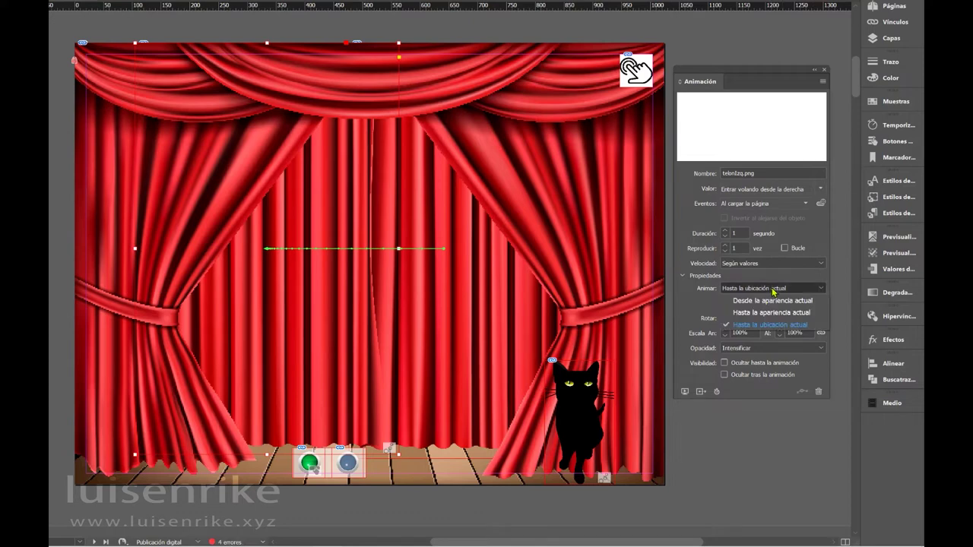
{"action": "left_click", "coordinate": [772, 312]}
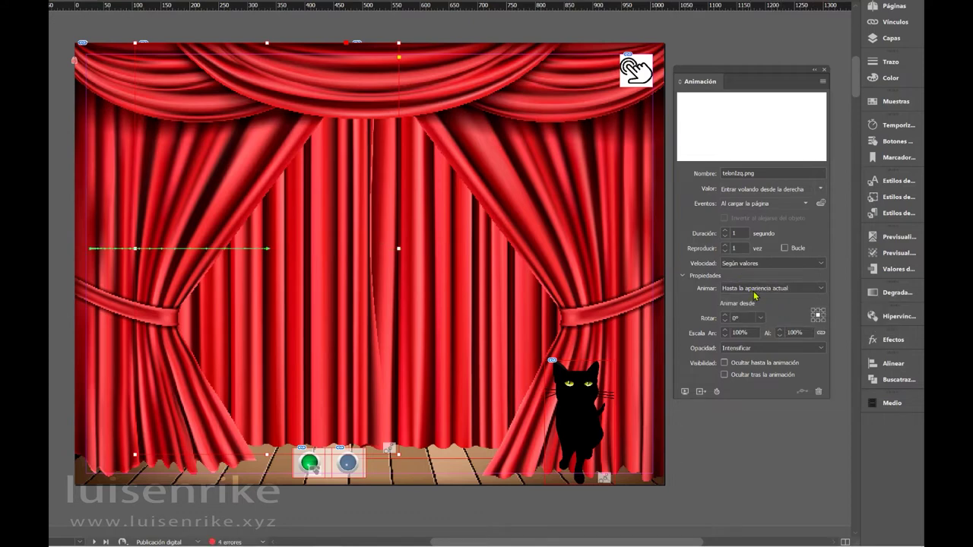
{"action": "left_click", "coordinate": [757, 289]}
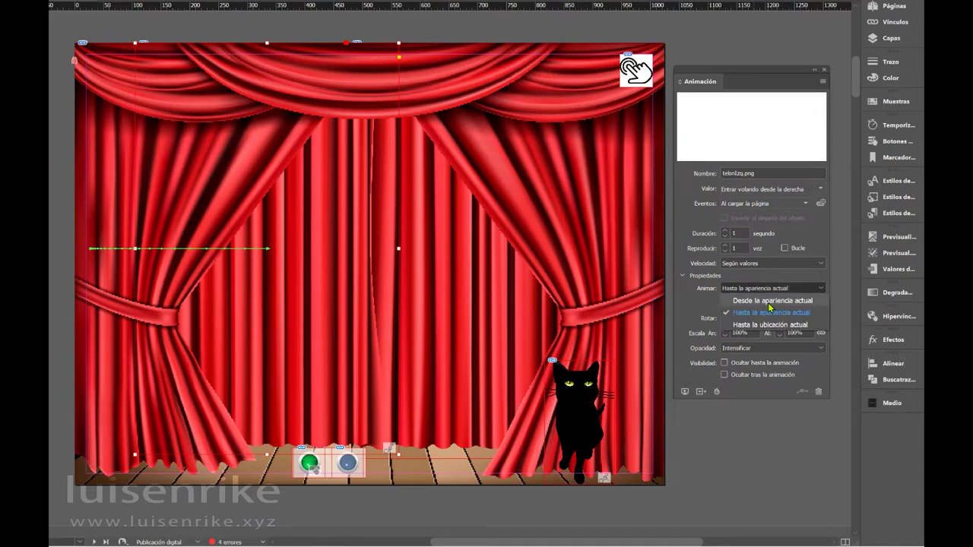
{"action": "left_click", "coordinate": [770, 302]}
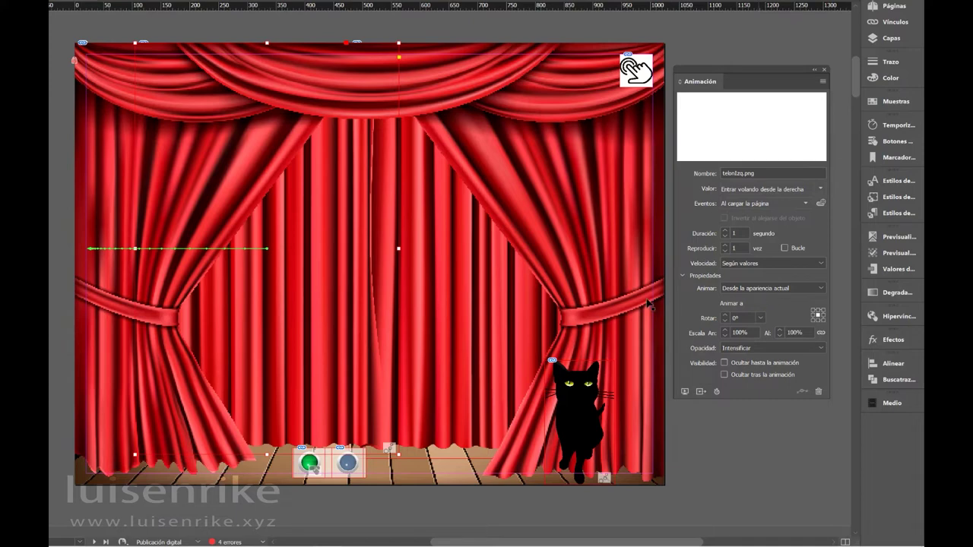
Step: Set the left curtain's animation duration to 2 seconds and replace its Al cargar la página event with Al hacer clic (automático)
{"action": "left_click", "coordinate": [529, 291]}
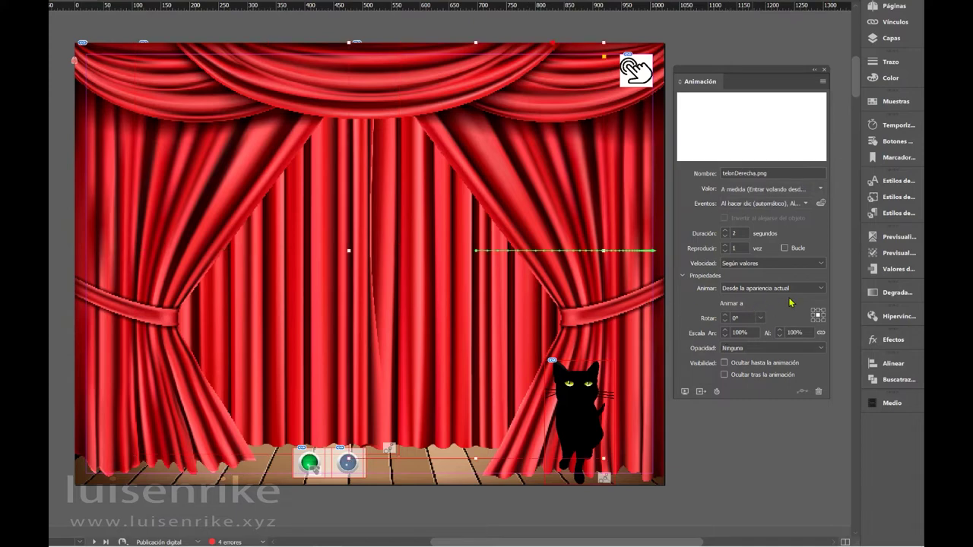
{"action": "left_click", "coordinate": [289, 281]}
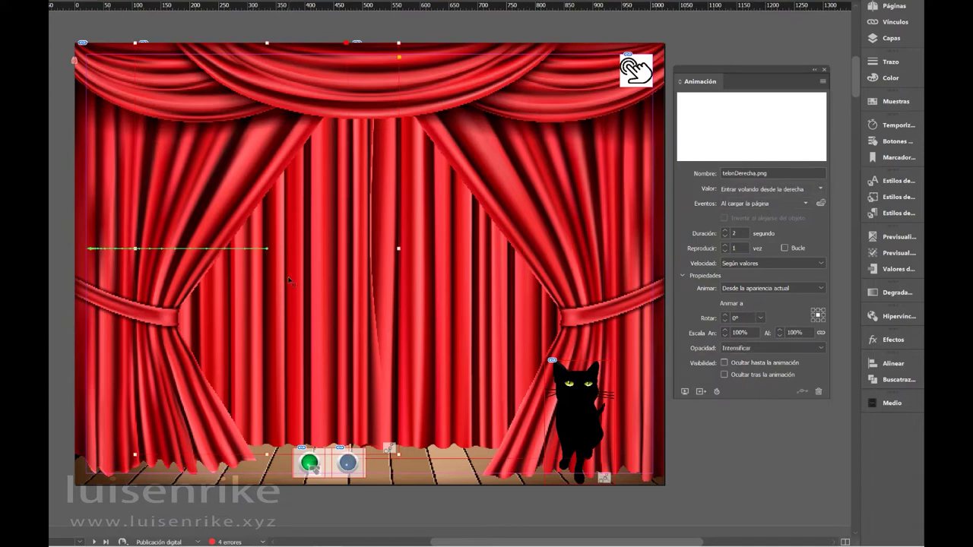
{"action": "left_click", "coordinate": [724, 230]}
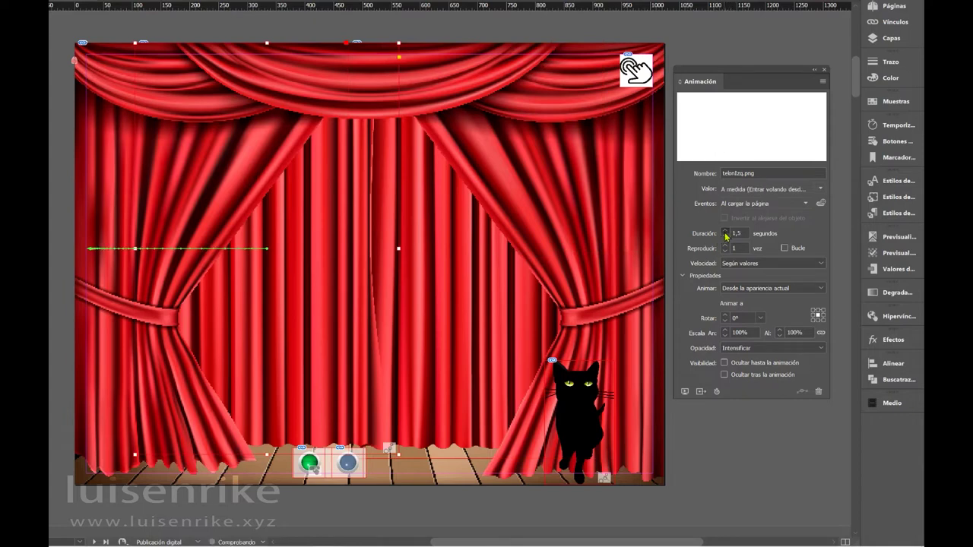
{"action": "left_click", "coordinate": [778, 204]}
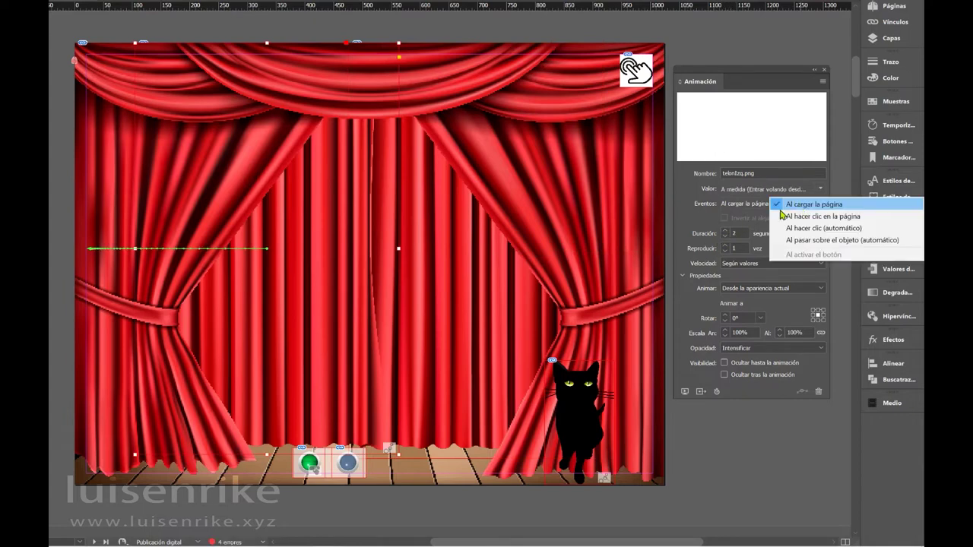
{"action": "left_click", "coordinate": [780, 207]}
{"action": "left_click", "coordinate": [806, 207]}
{"action": "left_click", "coordinate": [809, 230]}
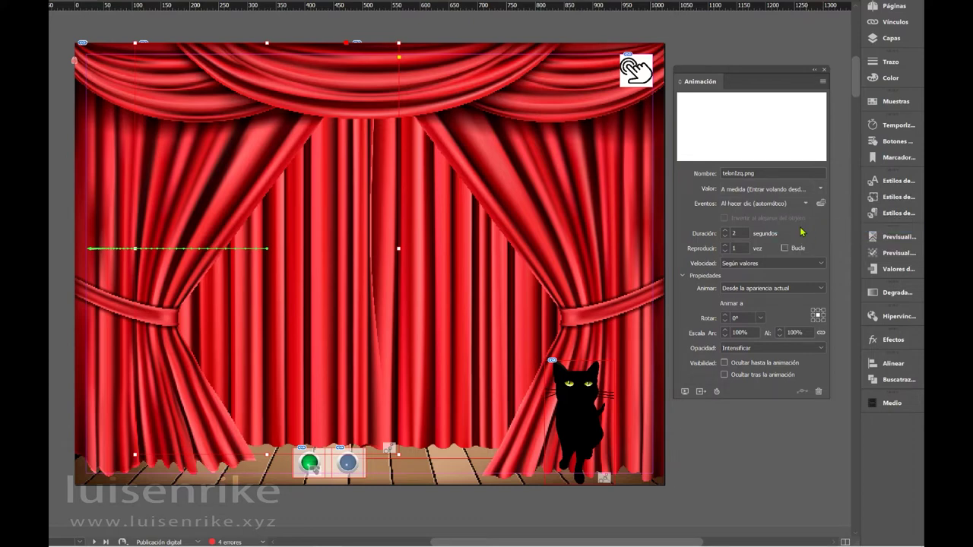
Step: Set the opacity of the left curtain's animation to Ninguna
{"action": "left_click", "coordinate": [751, 349]}
{"action": "left_click", "coordinate": [749, 352]}
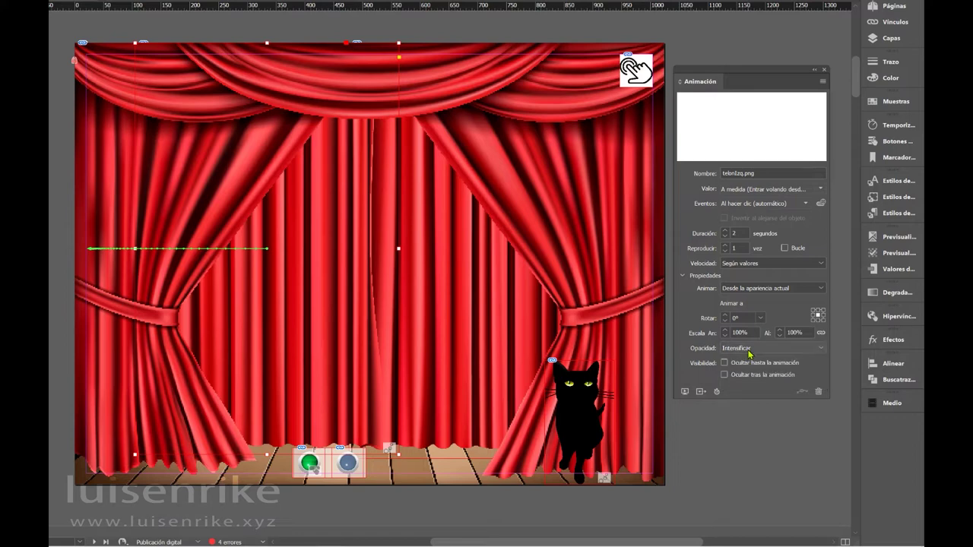
{"action": "left_click", "coordinate": [748, 351]}
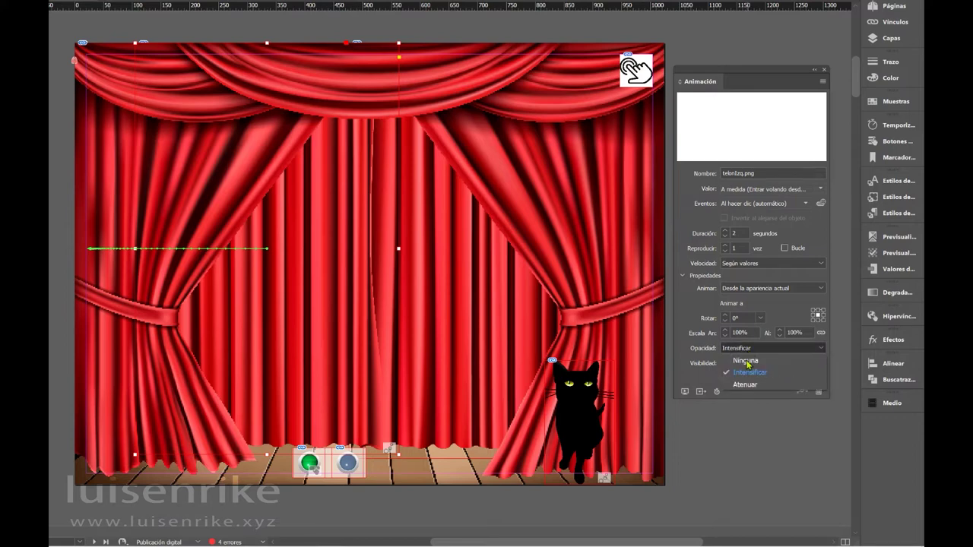
{"action": "left_click", "coordinate": [746, 363]}
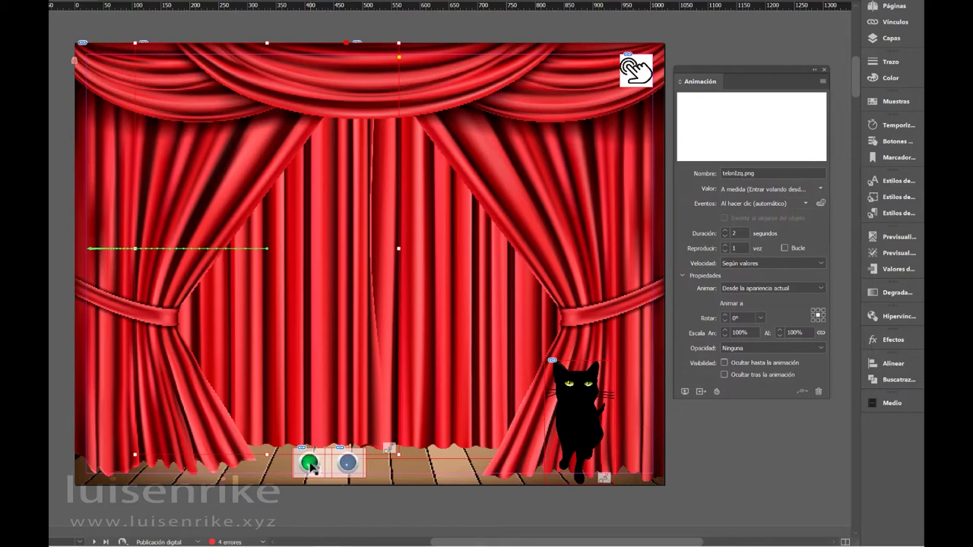
Step: Add a second Animación action to the green Abrir button that plays the telonIzq.png animation
{"action": "left_click", "coordinate": [310, 464]}
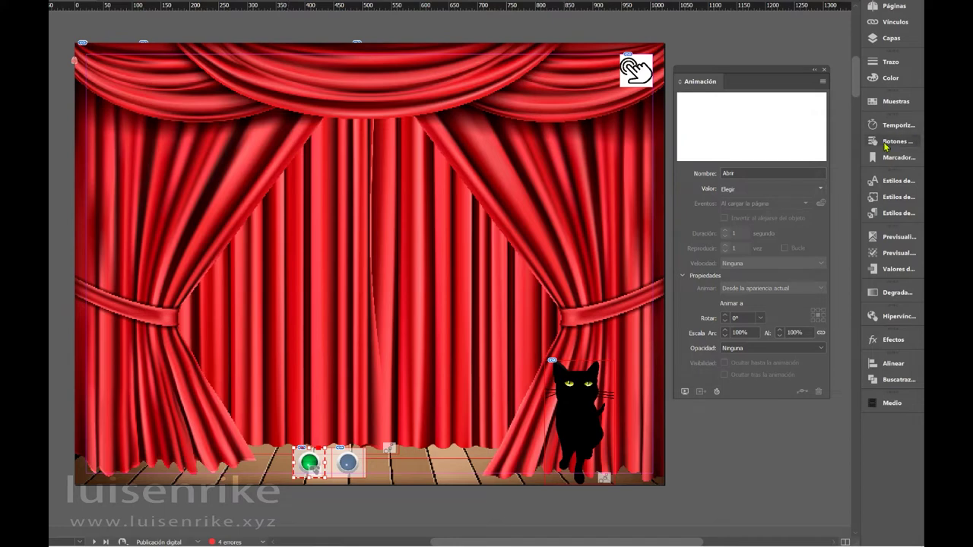
{"action": "left_click", "coordinate": [895, 141]}
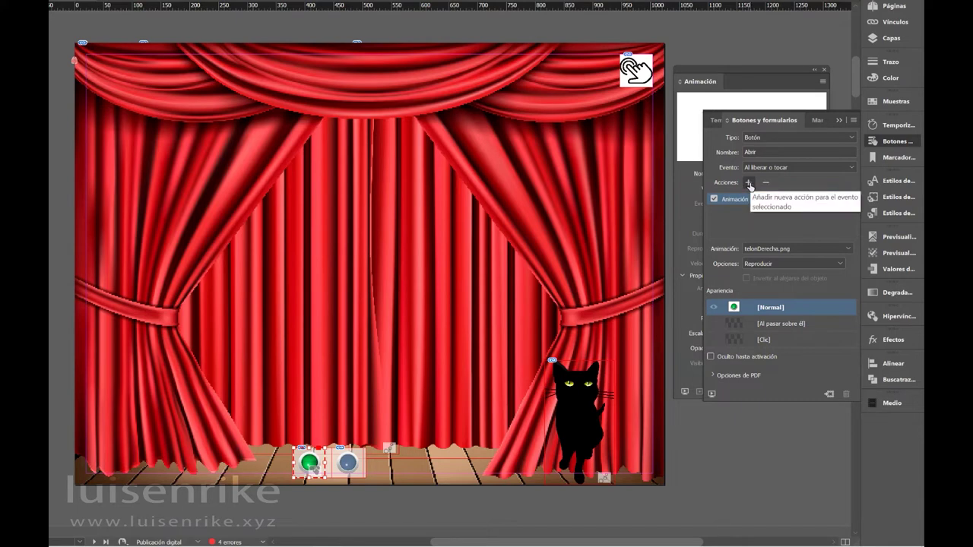
{"action": "left_click", "coordinate": [748, 184]}
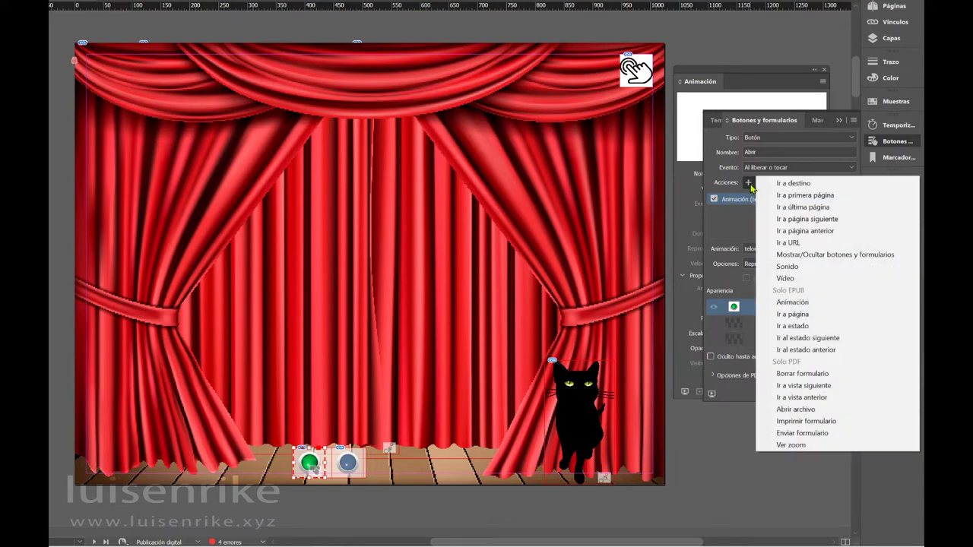
{"action": "left_click", "coordinate": [798, 304]}
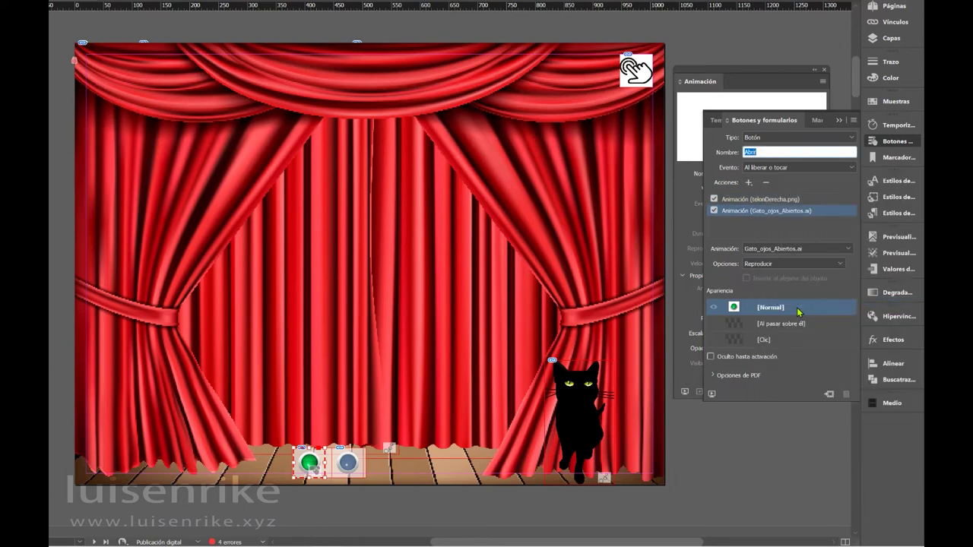
{"action": "left_click", "coordinate": [777, 253]}
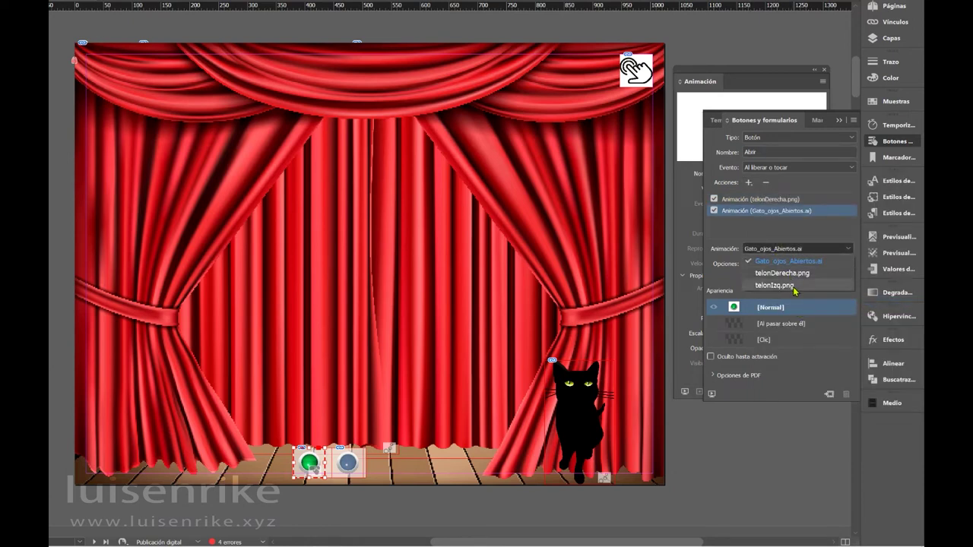
{"action": "left_click", "coordinate": [790, 285]}
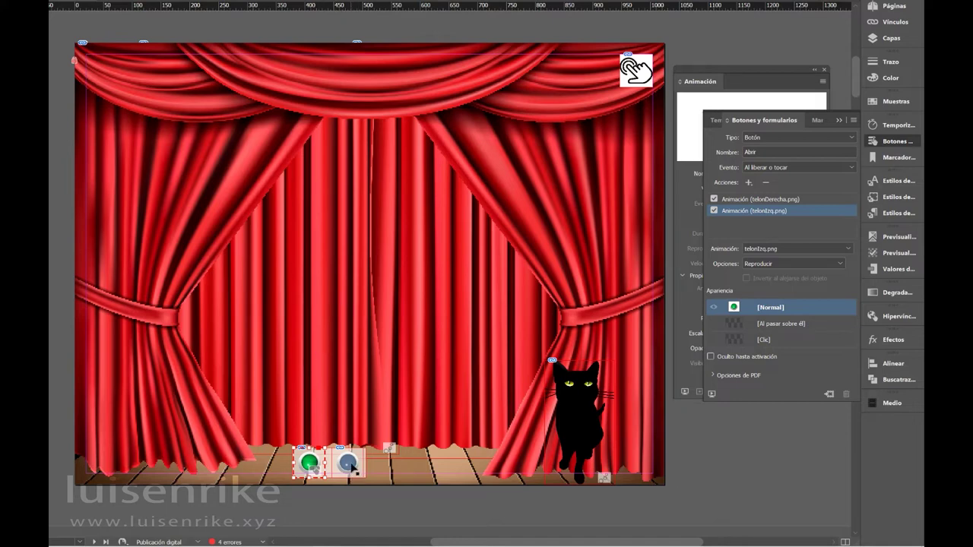
Step: Convert the blue light image beside the green one into a button named Cerrar
{"action": "left_click", "coordinate": [353, 470]}
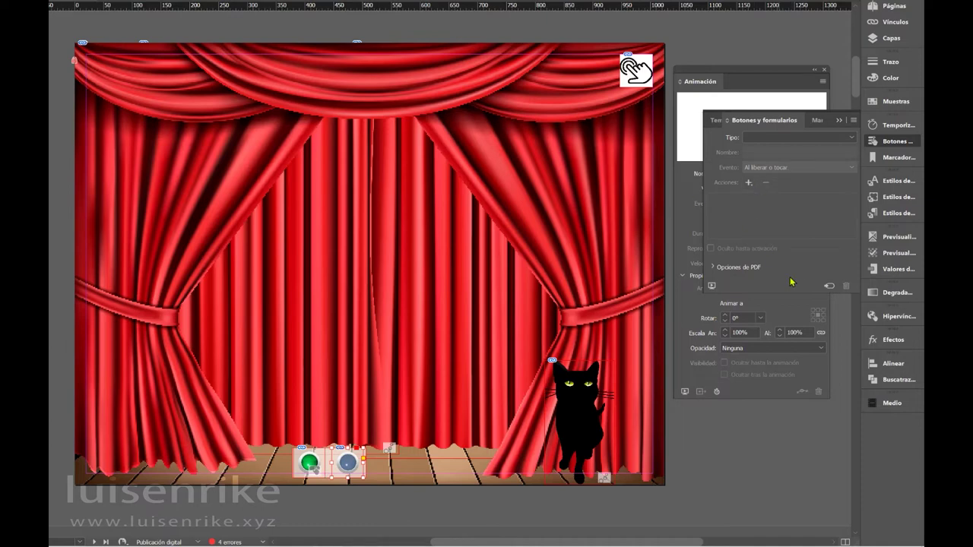
{"action": "left_click", "coordinate": [829, 289]}
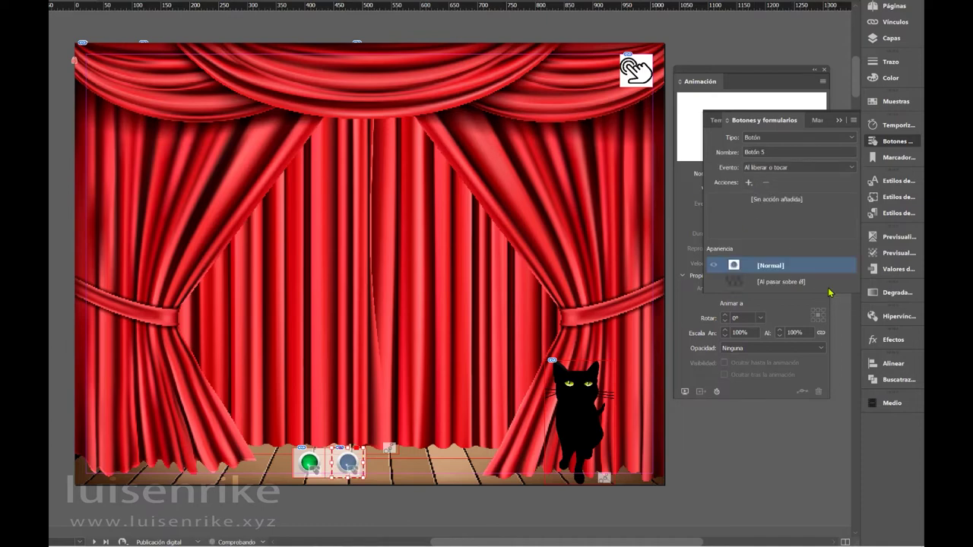
{"action": "left_click", "coordinate": [755, 153]}
{"action": "triple_click", "coordinate": [755, 153]}
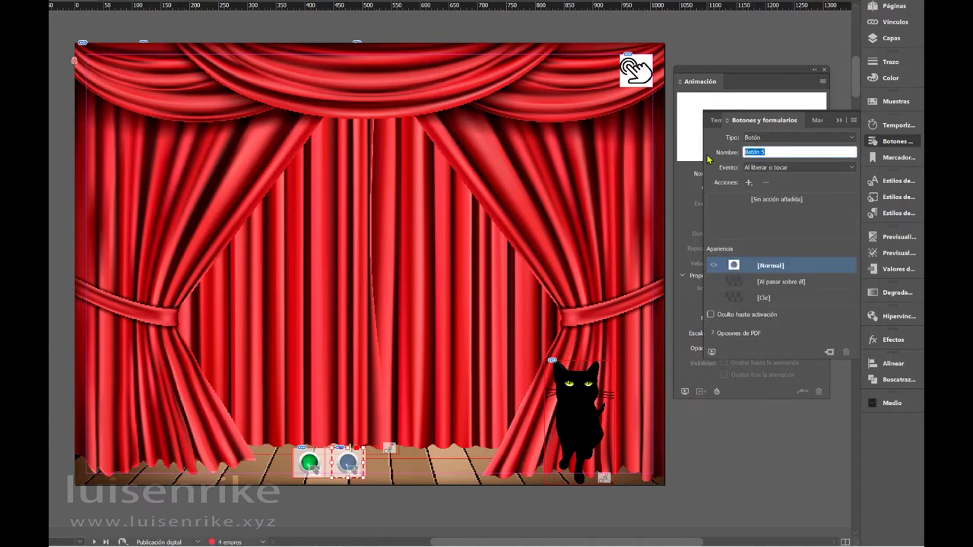
{"action": "type", "text": "Cerrar"}
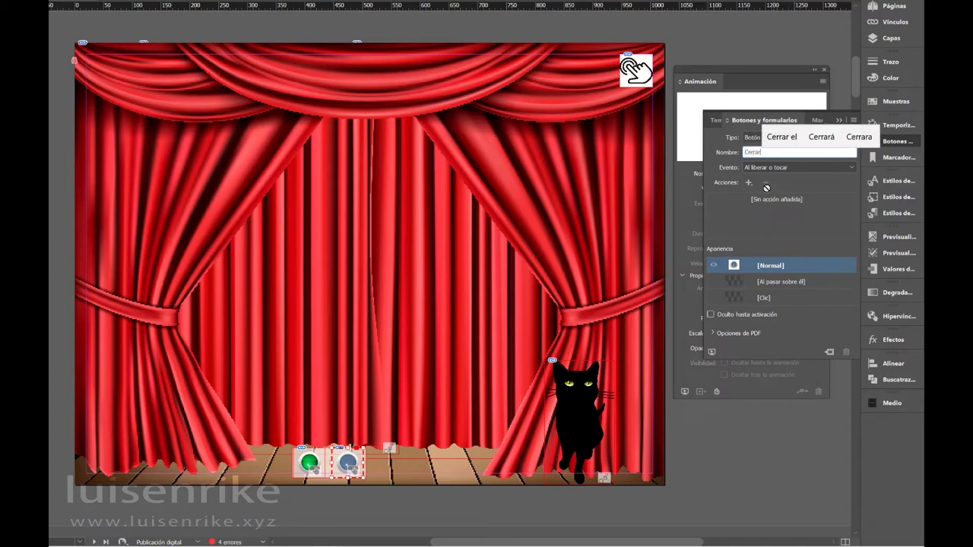
Step: Add an Animación action for telonDerecha.png to the Cerrar button, with its option set to Invertir
{"action": "left_click", "coordinate": [748, 183]}
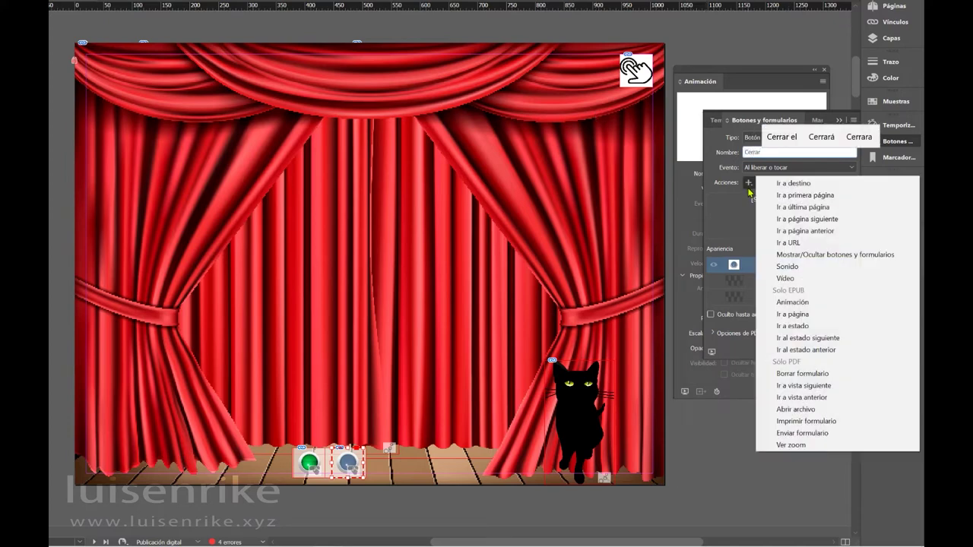
{"action": "left_click", "coordinate": [815, 302]}
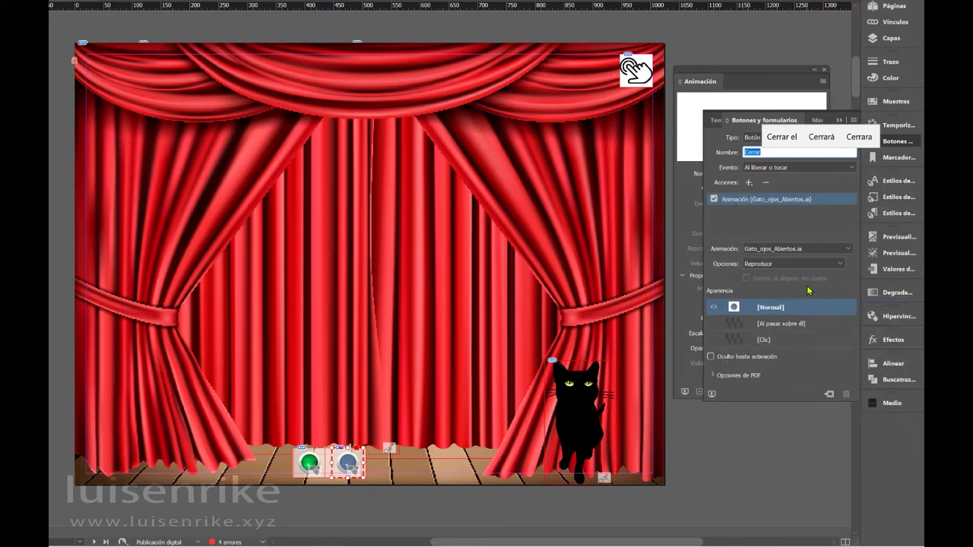
{"action": "left_click", "coordinate": [787, 250]}
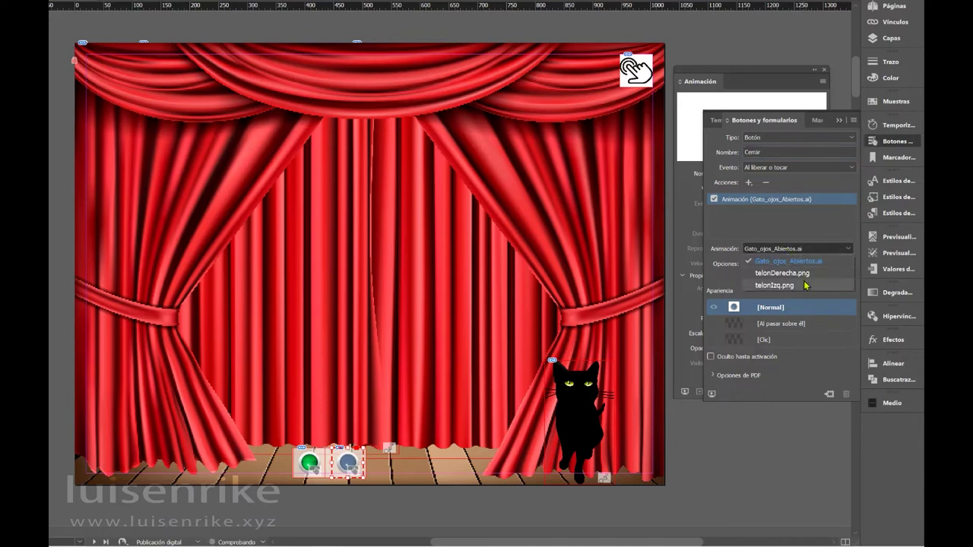
{"action": "left_click", "coordinate": [805, 279]}
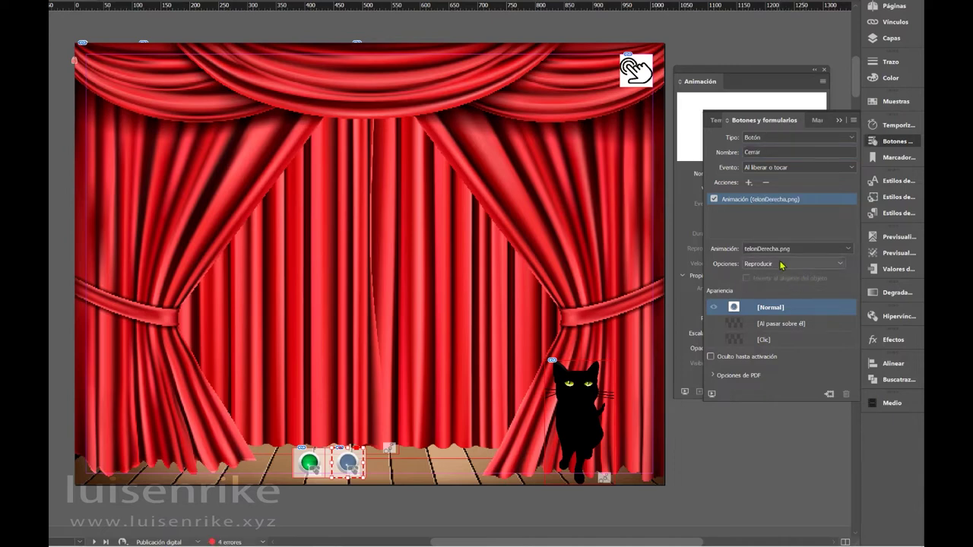
{"action": "left_click", "coordinate": [783, 263]}
{"action": "left_click", "coordinate": [791, 325]}
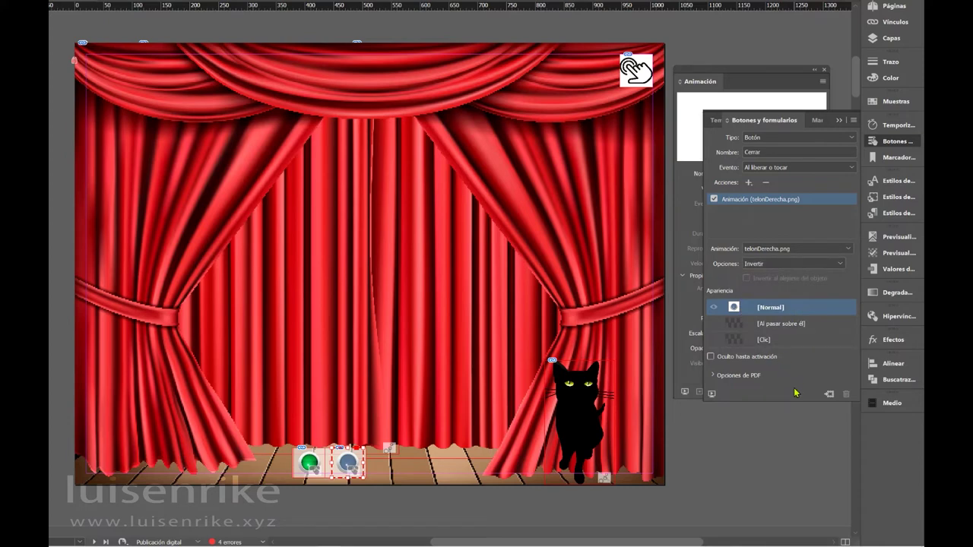
Step: Add a second Animación action for telonIzq.png to the Cerrar button, and preview the page's interactivity
{"action": "left_click", "coordinate": [750, 184]}
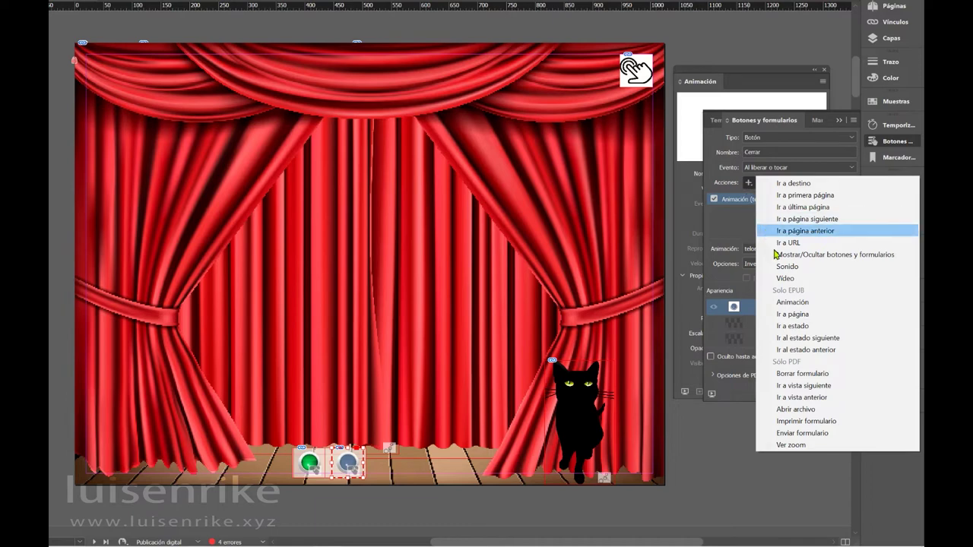
{"action": "left_click", "coordinate": [795, 303]}
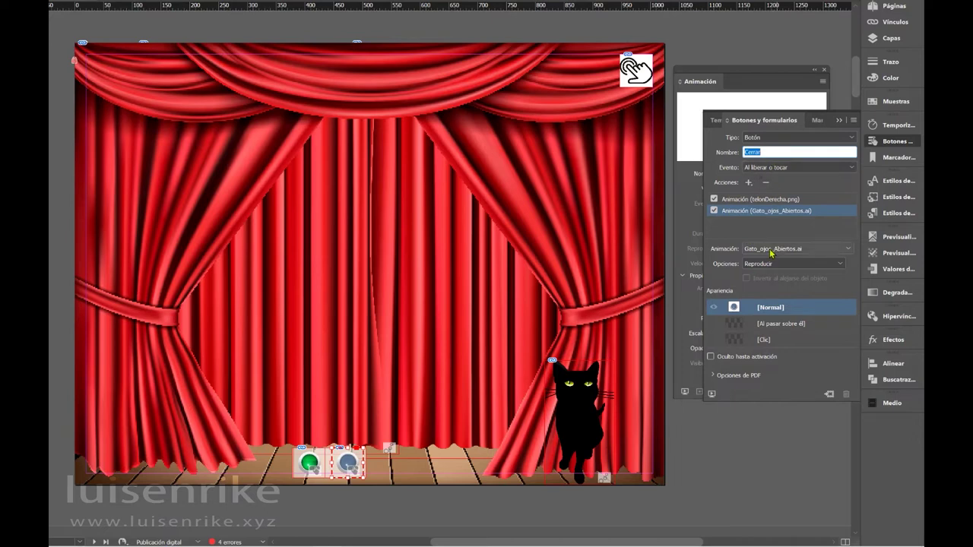
{"action": "left_click", "coordinate": [846, 257]}
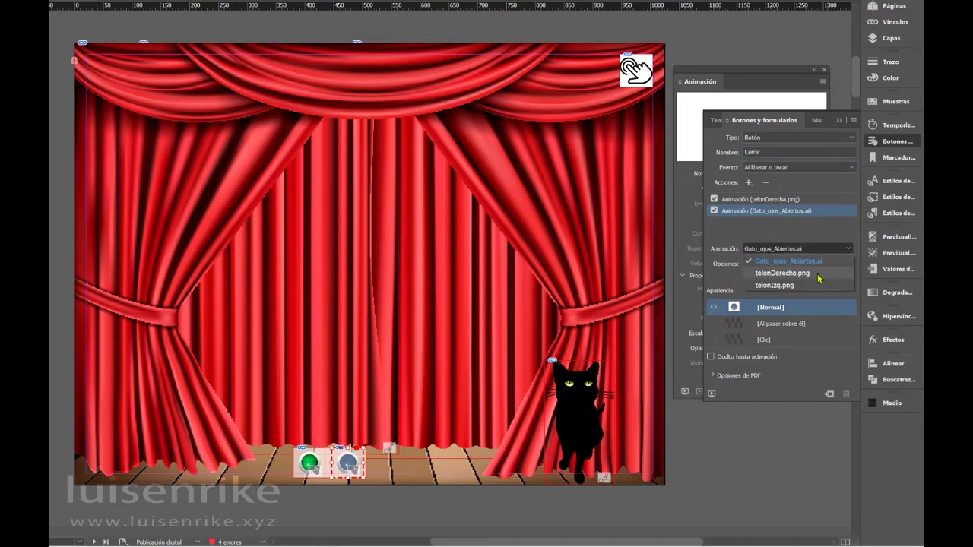
{"action": "left_click", "coordinate": [812, 286]}
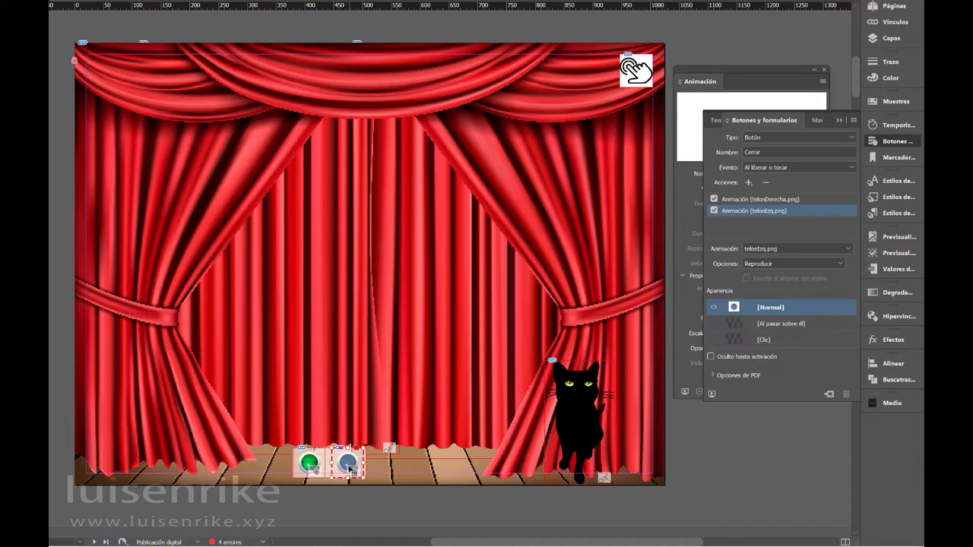
{"action": "left_click", "coordinate": [712, 393]}
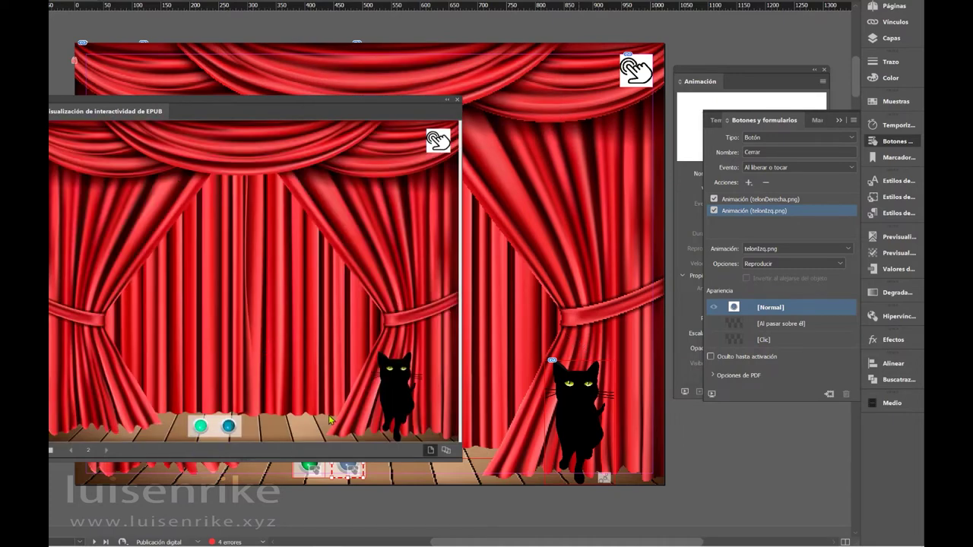
Step: Test opening and closing the stage curtains with the green and blue buttons in the interactivity preview, and close the preview
{"action": "left_click", "coordinate": [202, 426]}
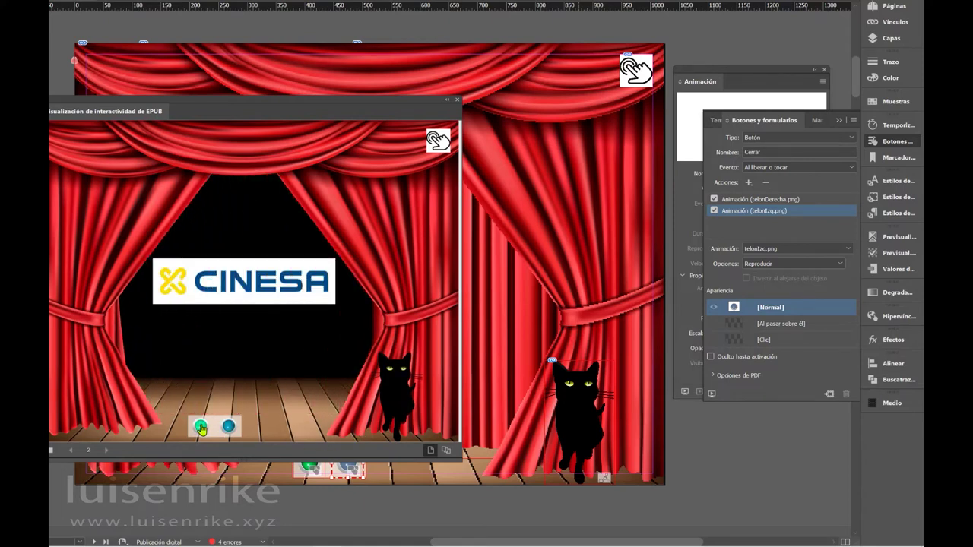
{"action": "left_click", "coordinate": [228, 428]}
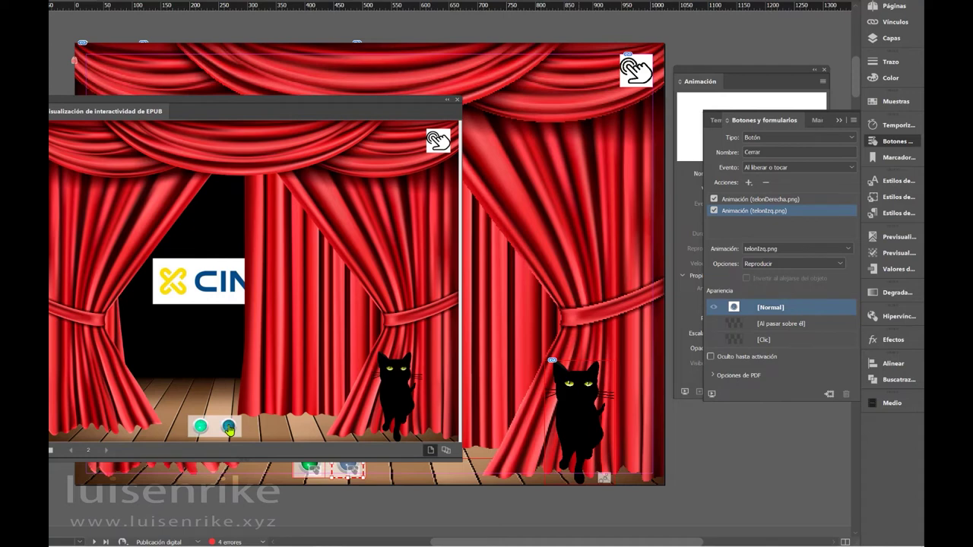
{"action": "left_click", "coordinate": [201, 428]}
{"action": "left_click", "coordinate": [201, 428]}
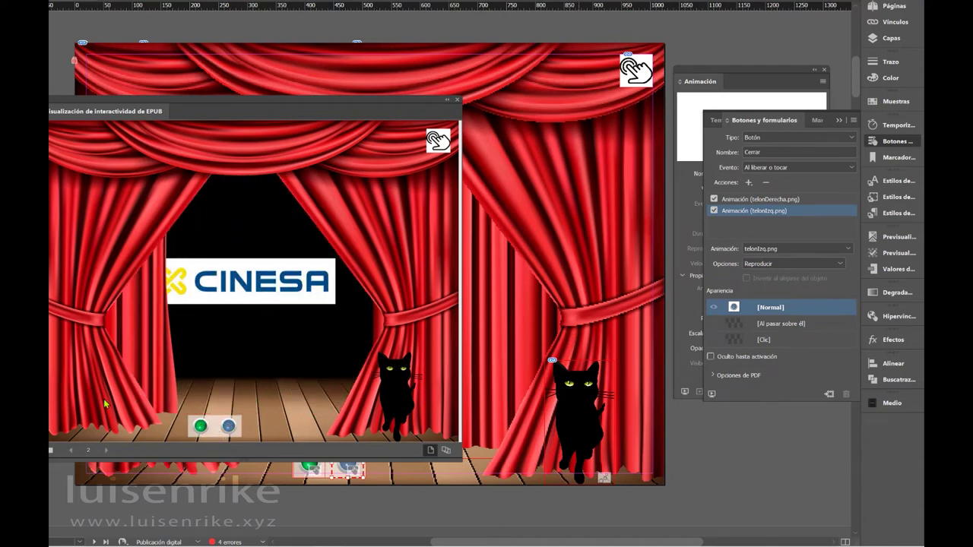
{"action": "left_click", "coordinate": [228, 428]}
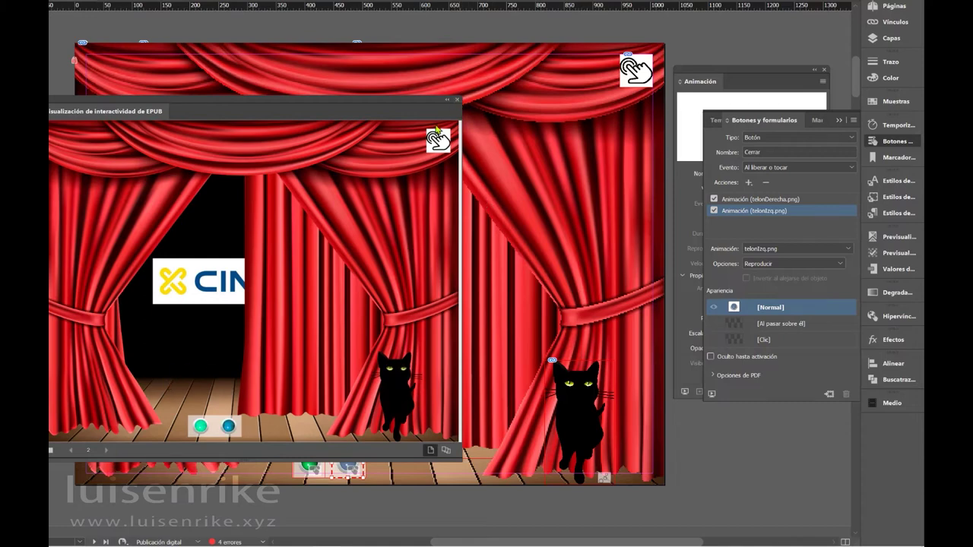
{"action": "left_click", "coordinate": [457, 100]}
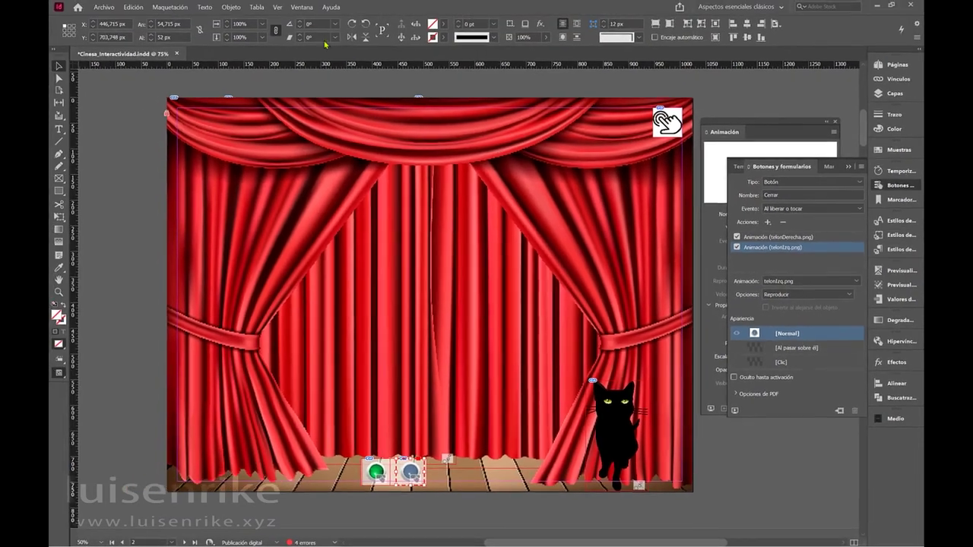
Step: Link the telonDerecha.png and telonIzq.png animations in Temporización so they play together on the Al soltar event of the blue button
{"action": "left_click", "coordinate": [303, 7]}
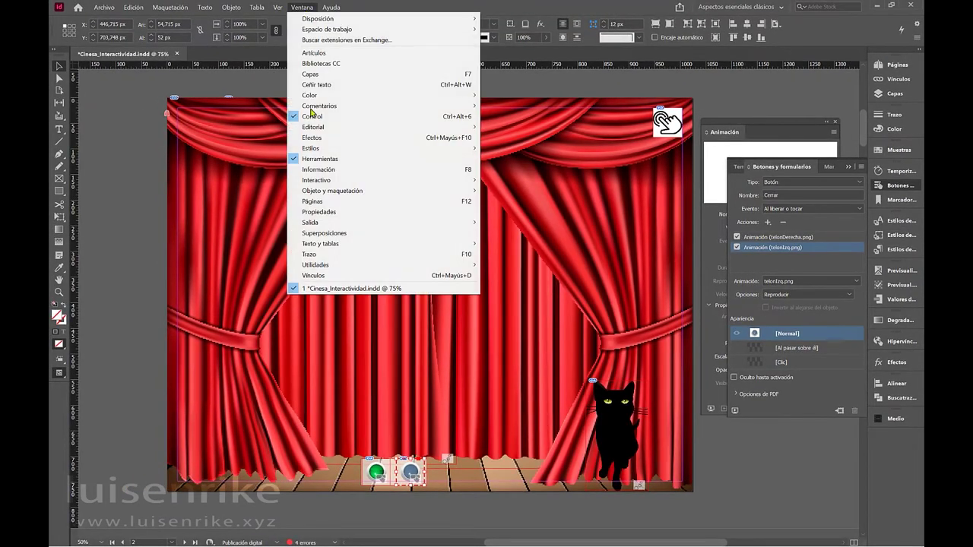
{"action": "mouse_move", "coordinate": [316, 187]}
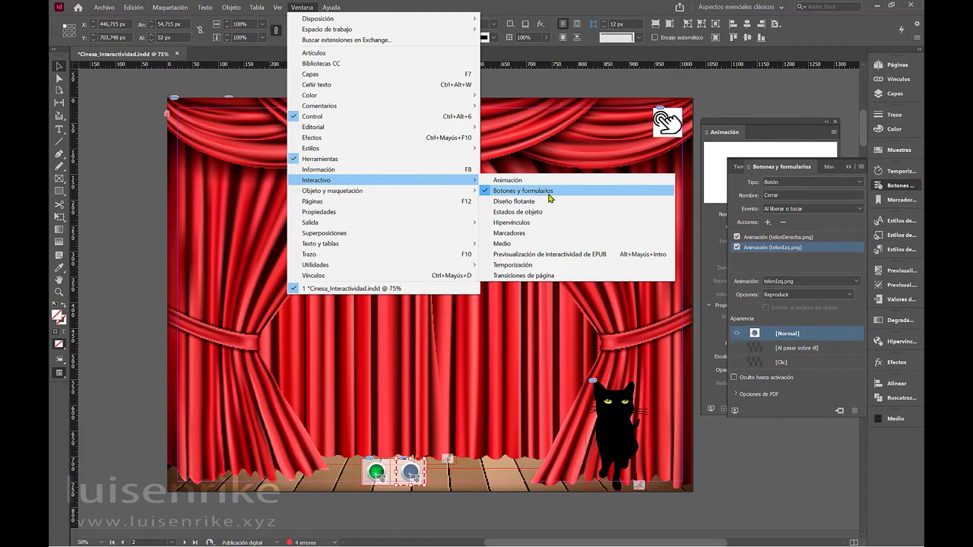
{"action": "left_click", "coordinate": [547, 270]}
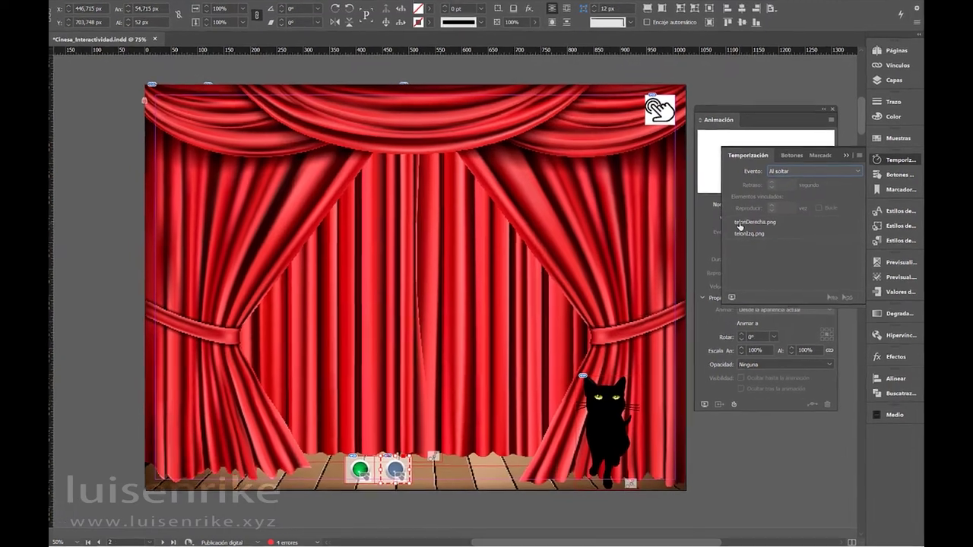
{"action": "left_click", "coordinate": [745, 232]}
{"action": "left_click", "coordinate": [747, 244], "text": "shift"}
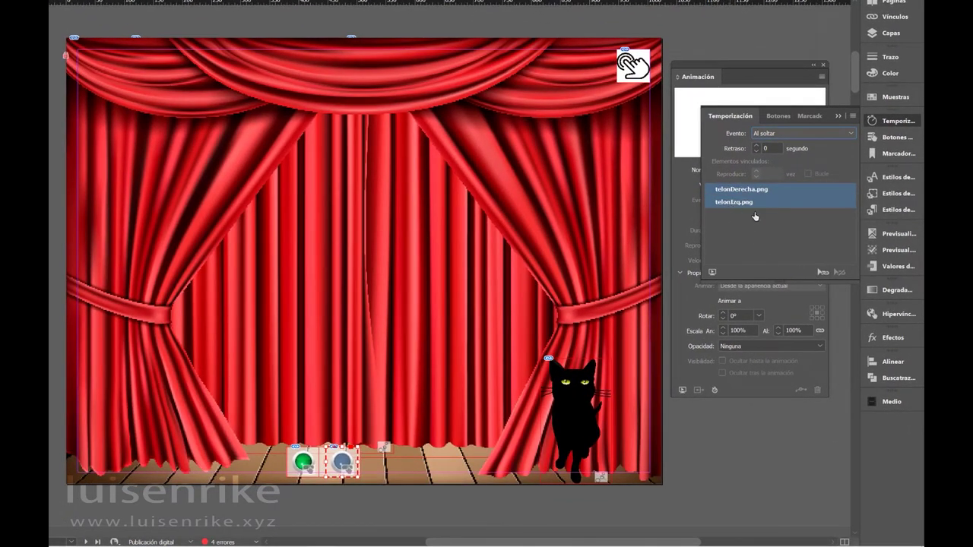
{"action": "left_click", "coordinate": [822, 271]}
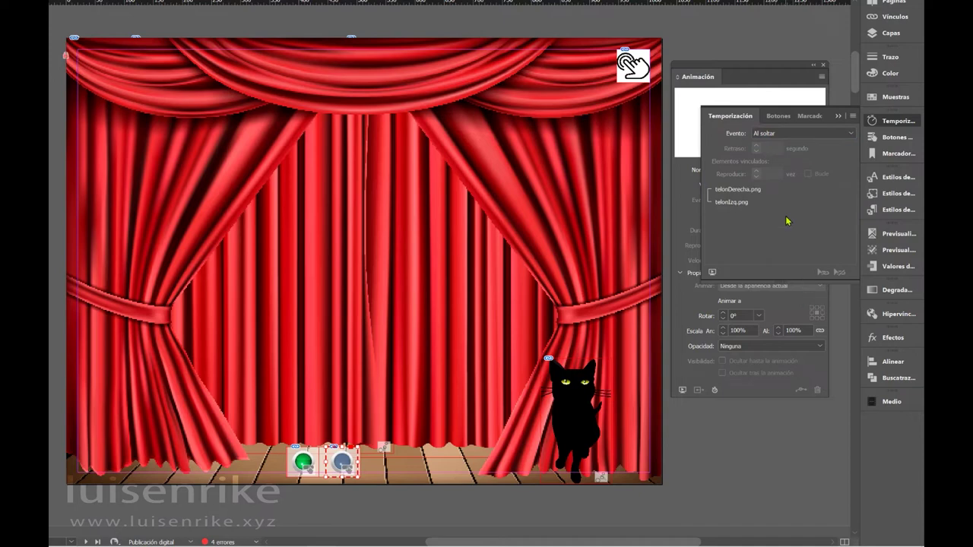
Step: Link the telonDerecha.png and telonIzq.png animations of the green Abrir button so they play together on Al soltar
{"action": "left_click", "coordinate": [307, 464]}
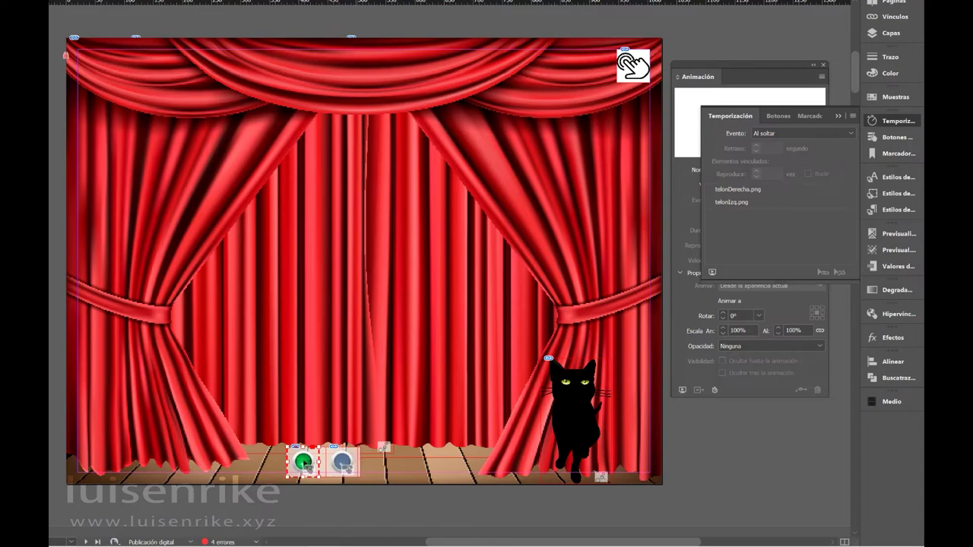
{"action": "left_click", "coordinate": [737, 195]}
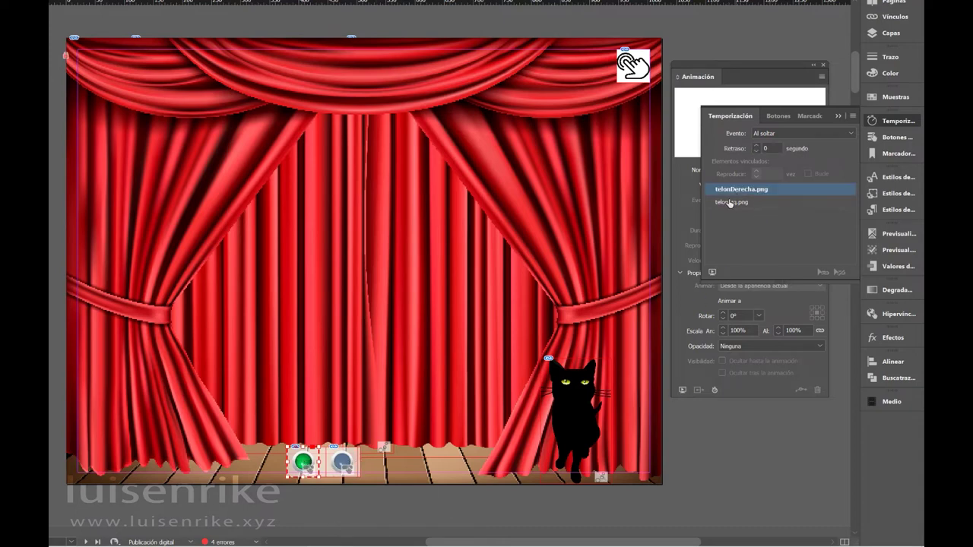
{"action": "left_click", "coordinate": [733, 201], "text": "shift"}
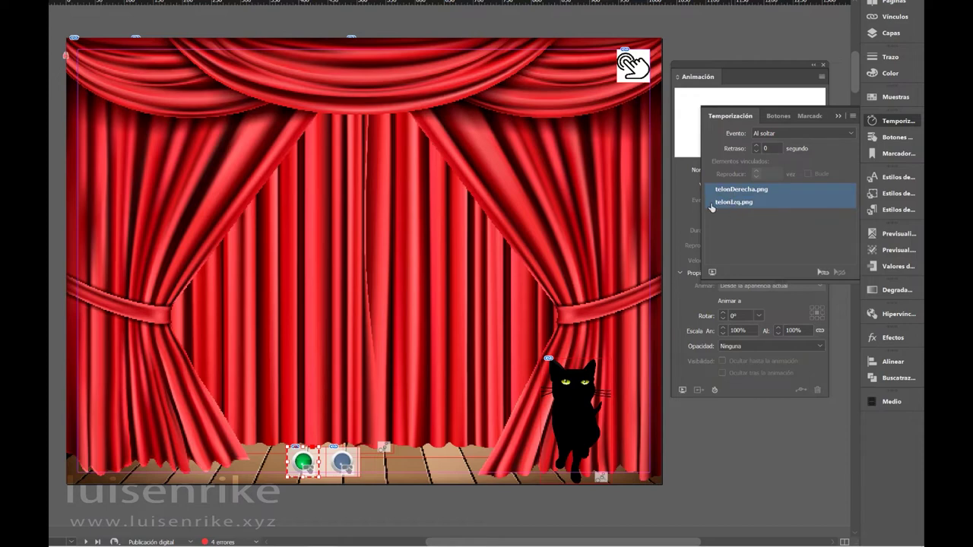
{"action": "left_click", "coordinate": [822, 273]}
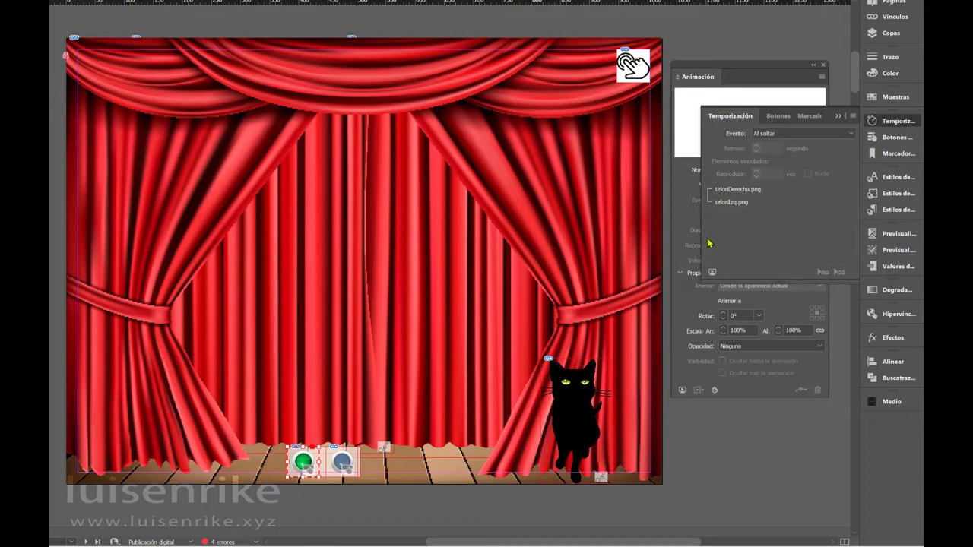
{"action": "left_click", "coordinate": [726, 116]}
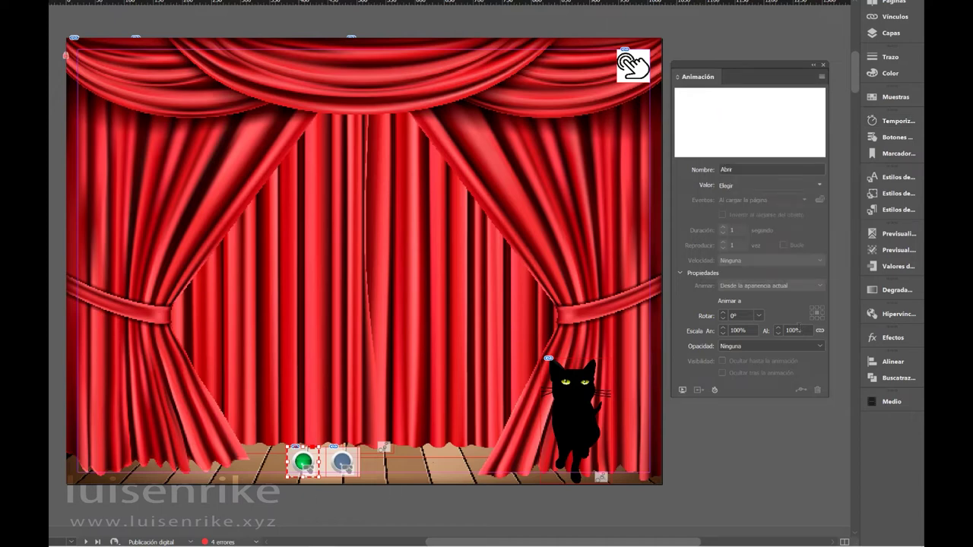
Step: Check the options of both Animación actions, telonDerecha.png and telonIzq.png, on the green Abrir button
{"action": "left_click", "coordinate": [342, 470]}
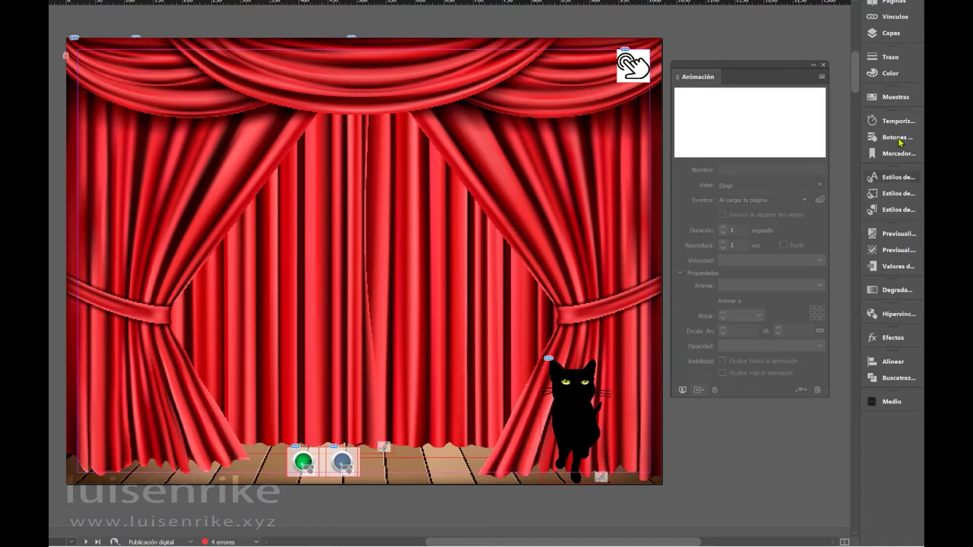
{"action": "left_click_drag", "start_coordinate": [766, 64], "coordinate": [787, 40]}
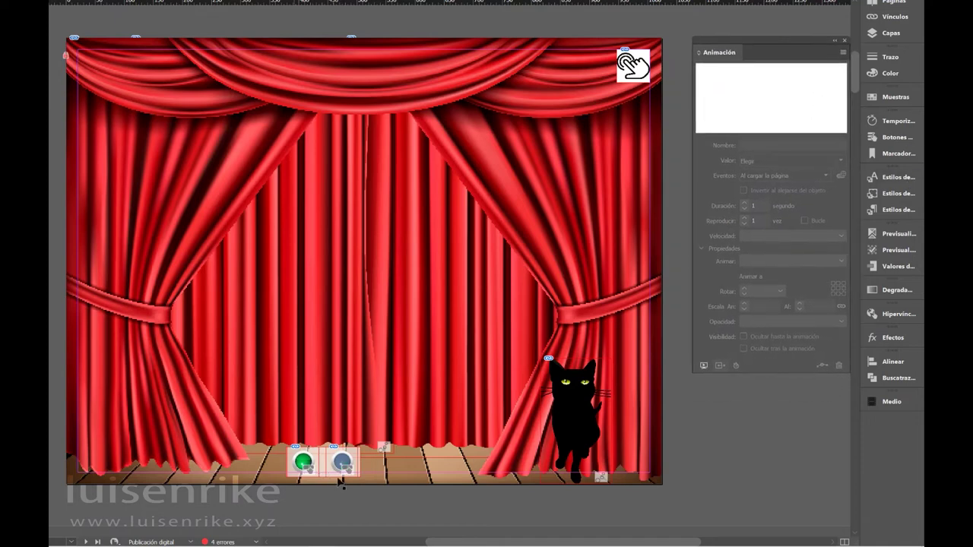
{"action": "left_click", "coordinate": [304, 461]}
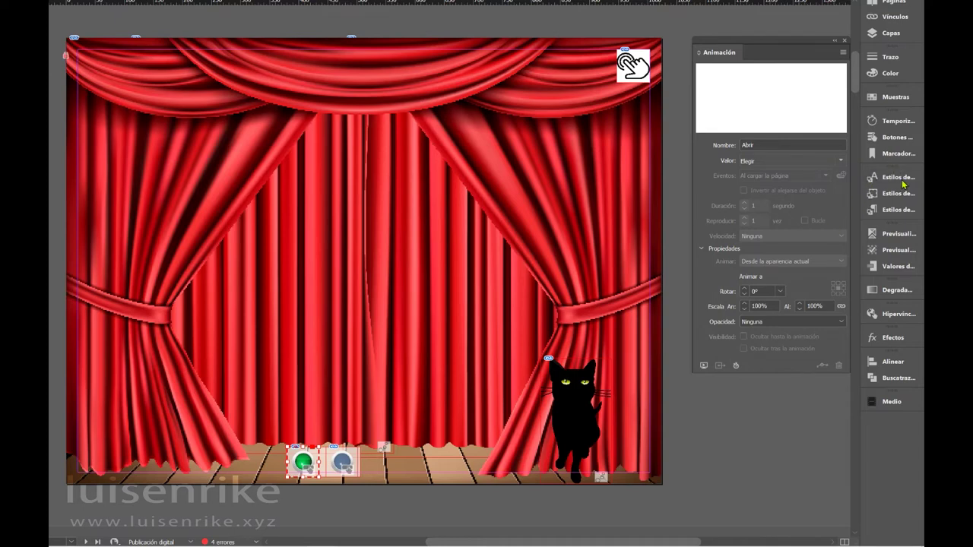
{"action": "left_click", "coordinate": [897, 141]}
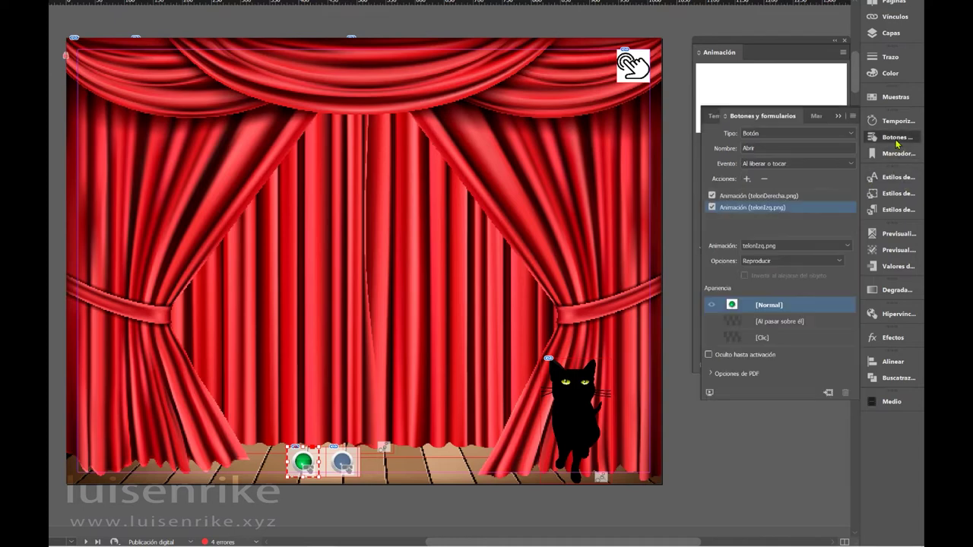
{"action": "left_click", "coordinate": [776, 196]}
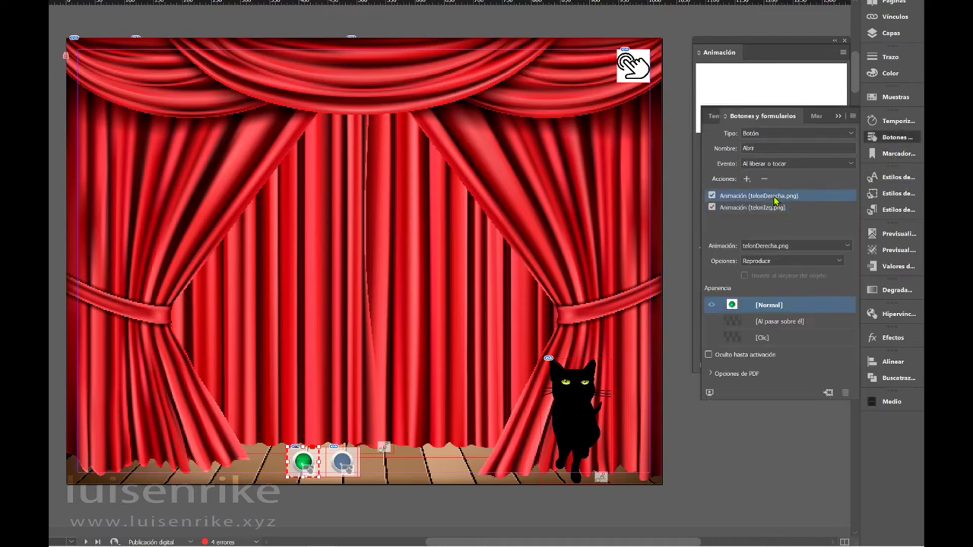
{"action": "left_click", "coordinate": [747, 208]}
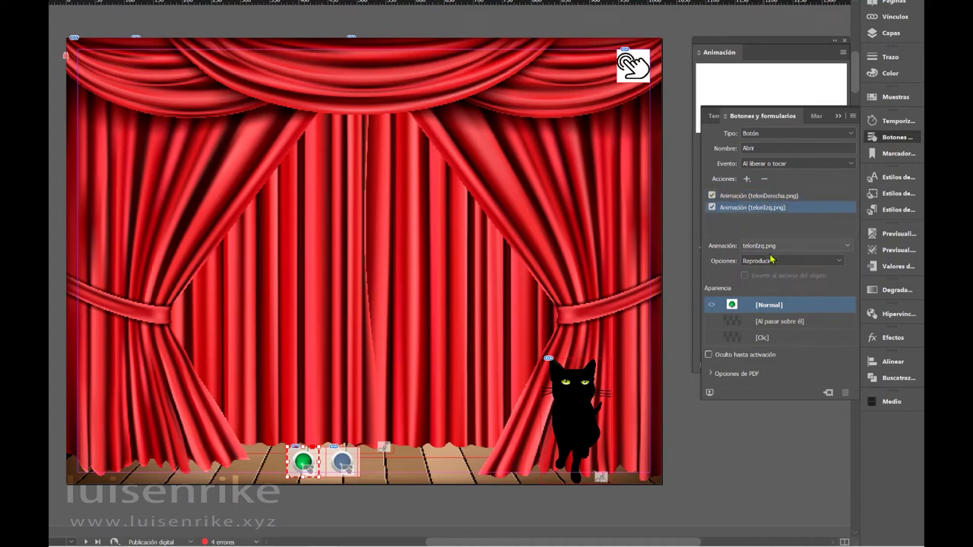
{"action": "left_click", "coordinate": [757, 197]}
{"action": "left_click", "coordinate": [758, 208]}
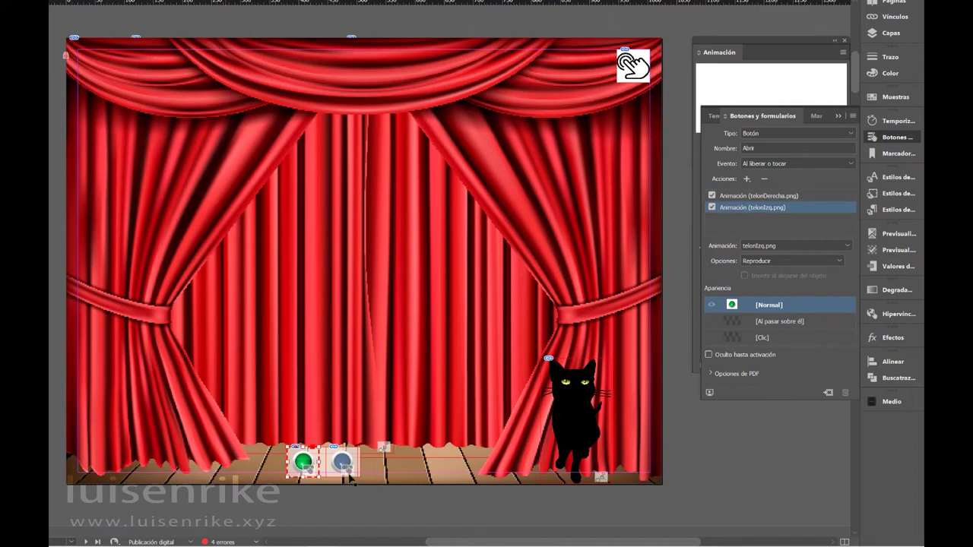
Step: Set the option of the Cerrar button's telonIzq.png animation action to Invertir, and save the document
{"action": "left_click", "coordinate": [352, 458]}
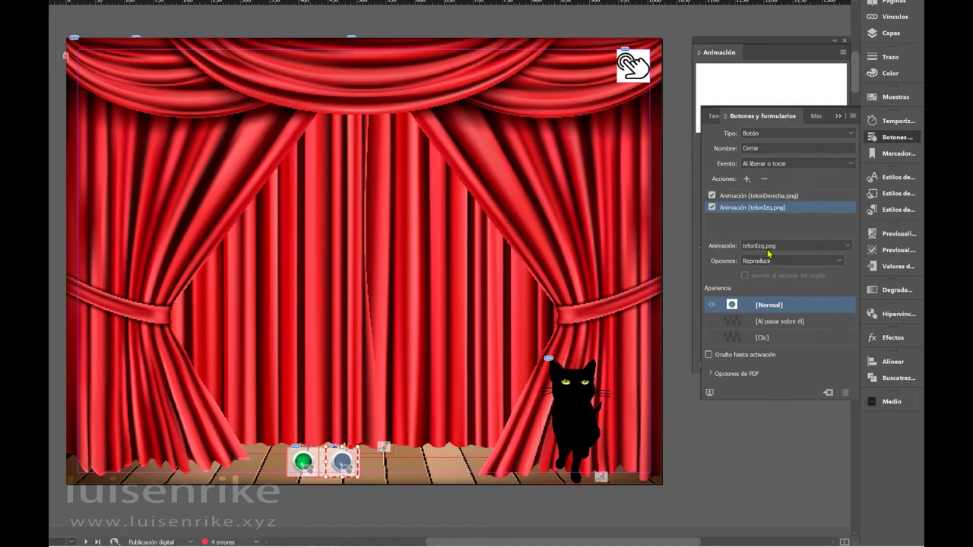
{"action": "left_click", "coordinate": [771, 197]}
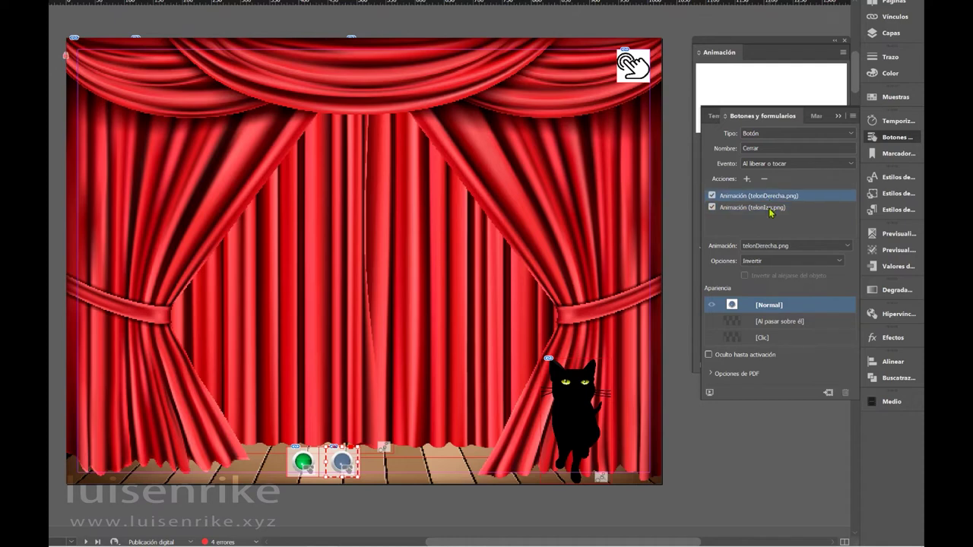
{"action": "left_click", "coordinate": [771, 208]}
{"action": "left_click", "coordinate": [766, 261]}
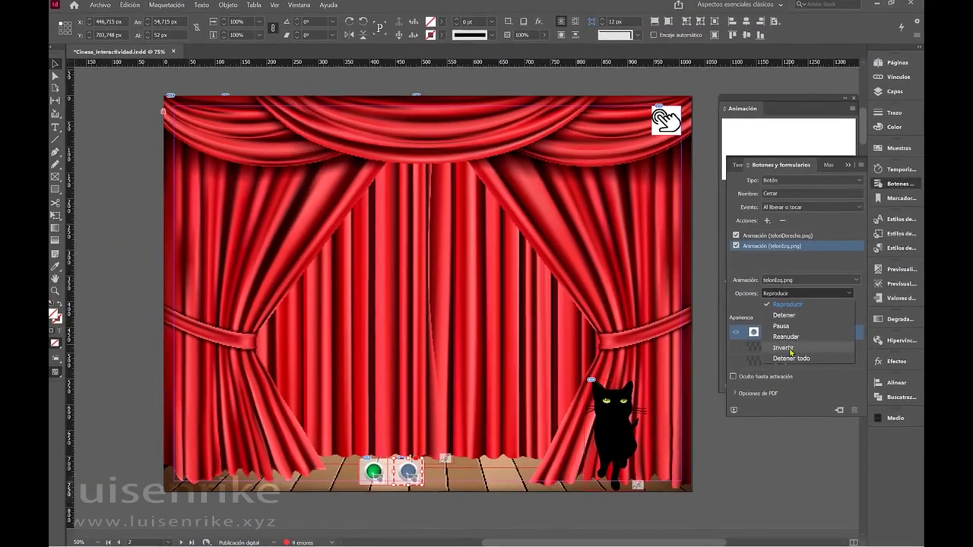
{"action": "left_click", "coordinate": [772, 324]}
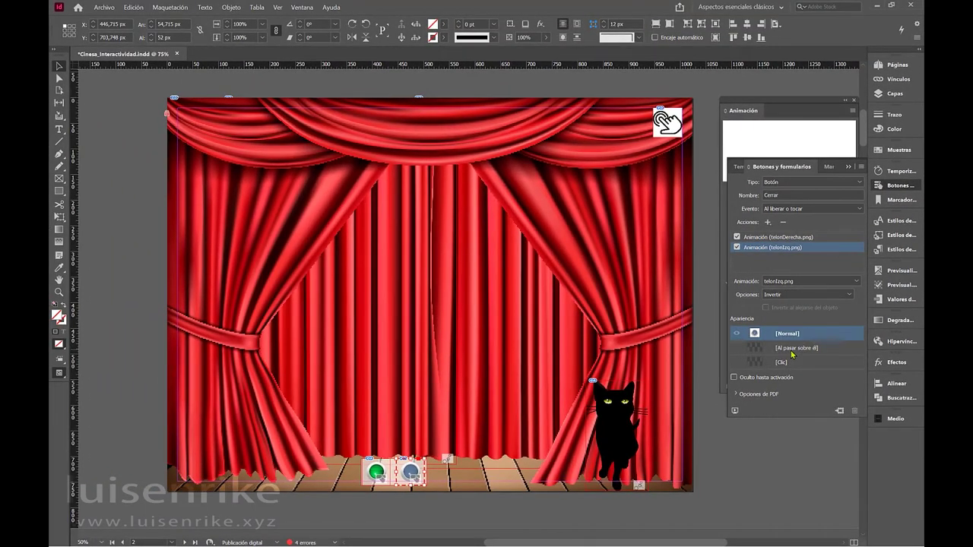
{"action": "left_click", "coordinate": [89, 10]}
{"action": "left_click", "coordinate": [124, 74]}
Step: Preview the page's interactivity, test the curtains with the green and blue buttons, and close the preview
{"action": "left_click", "coordinate": [734, 411]}
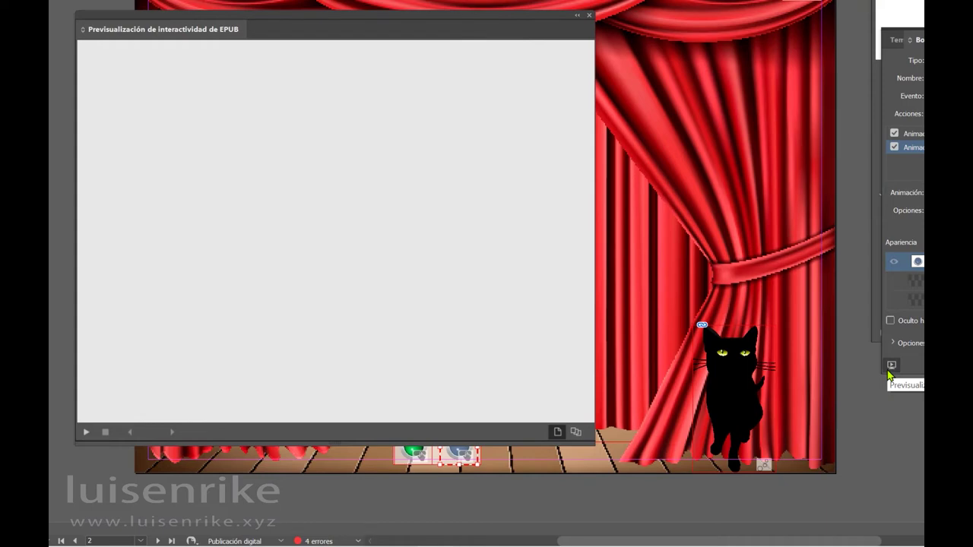
{"action": "left_click", "coordinate": [892, 366]}
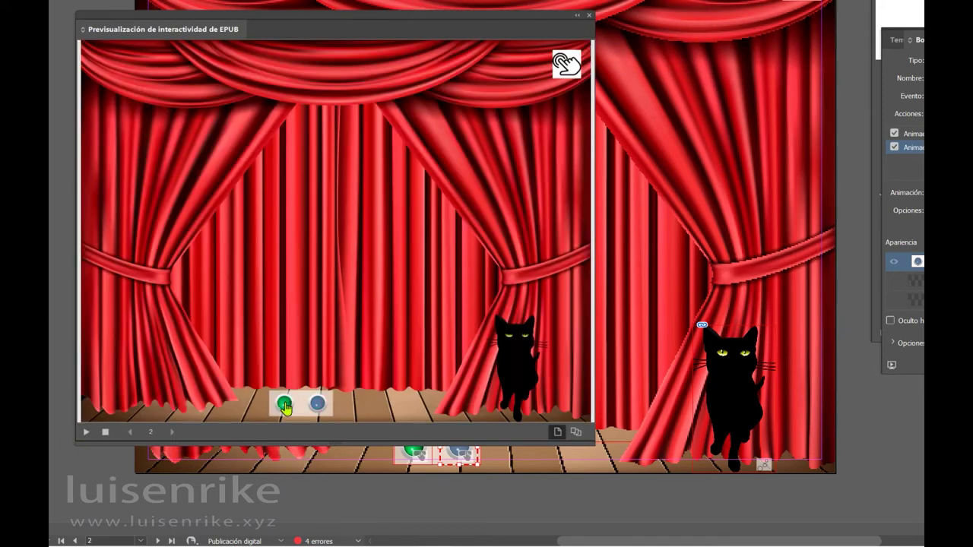
{"action": "left_click", "coordinate": [284, 405]}
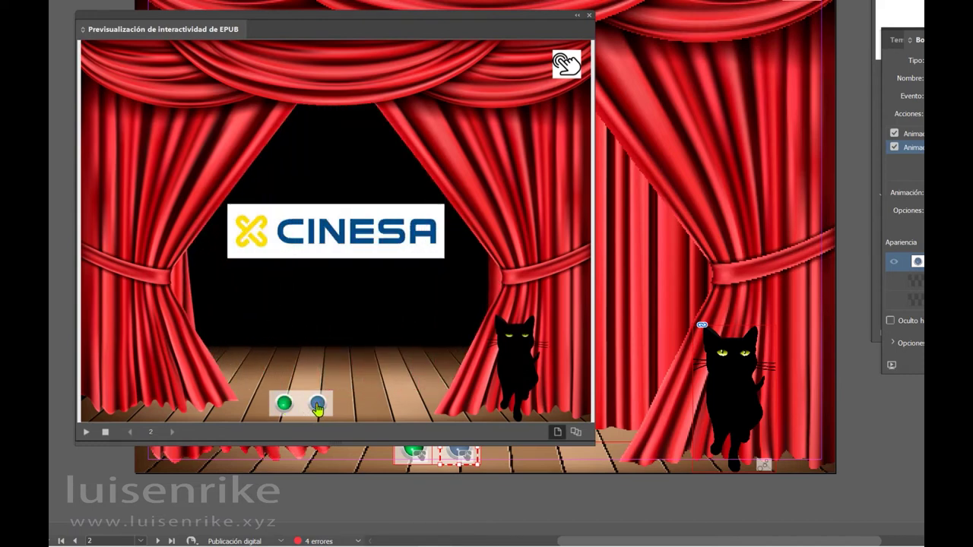
{"action": "left_click", "coordinate": [318, 406]}
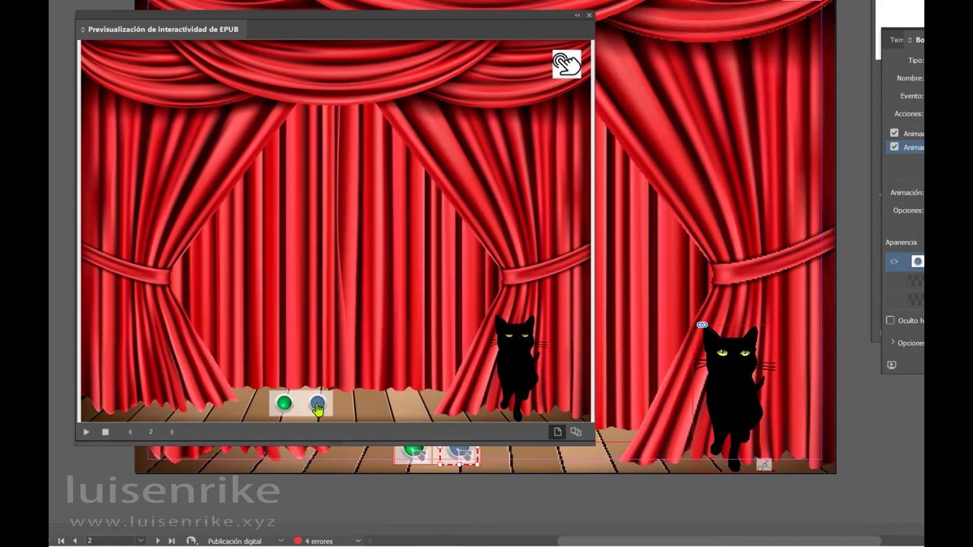
{"action": "left_click", "coordinate": [318, 406]}
{"action": "left_click", "coordinate": [317, 406]}
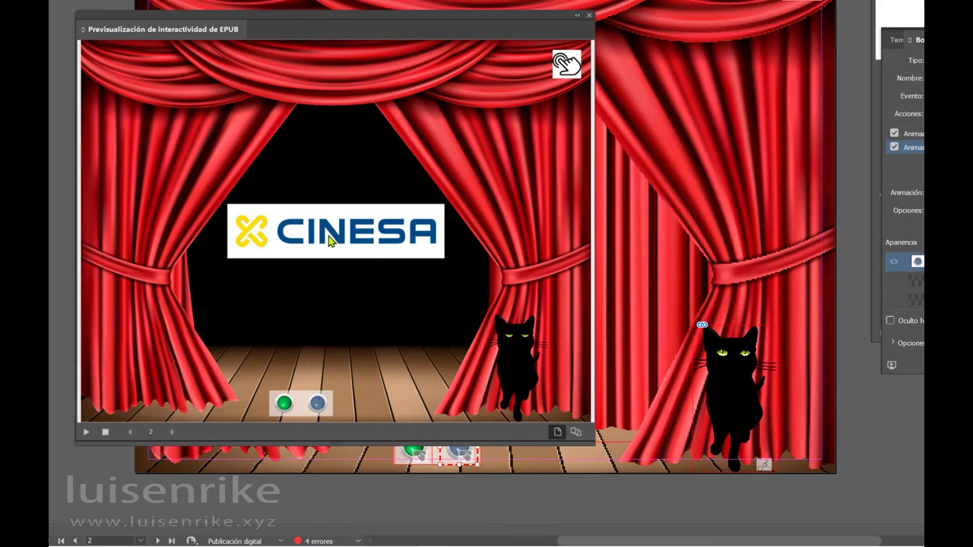
{"action": "left_click", "coordinate": [589, 15]}
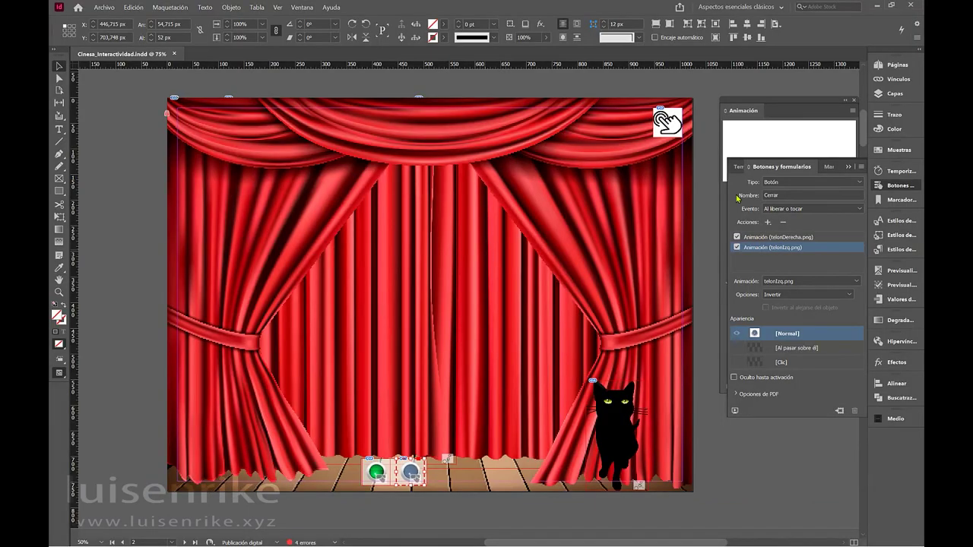
Step: Hide the telonIzq.png and telonDerecha.png curtain images in Capa 2
{"action": "left_click", "coordinate": [894, 94]}
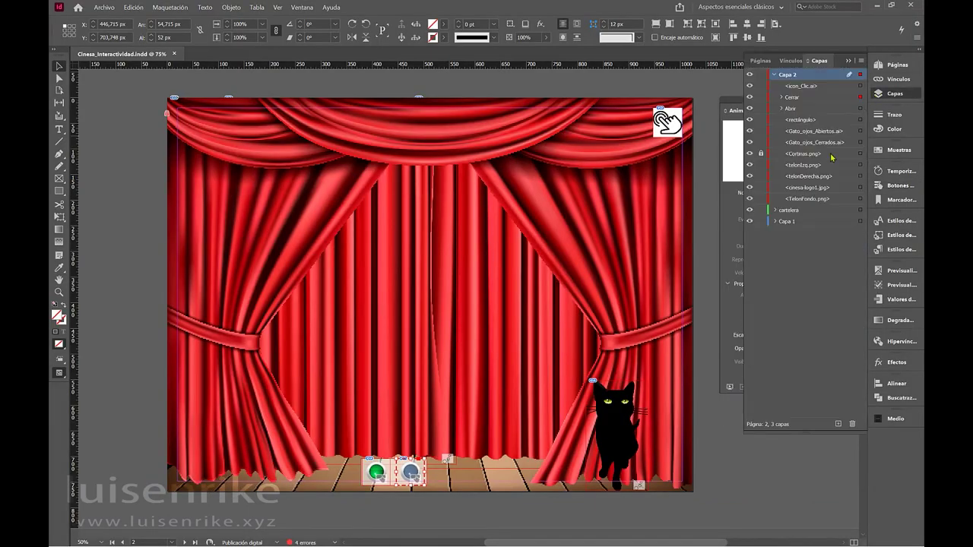
{"action": "left_click", "coordinate": [750, 166]}
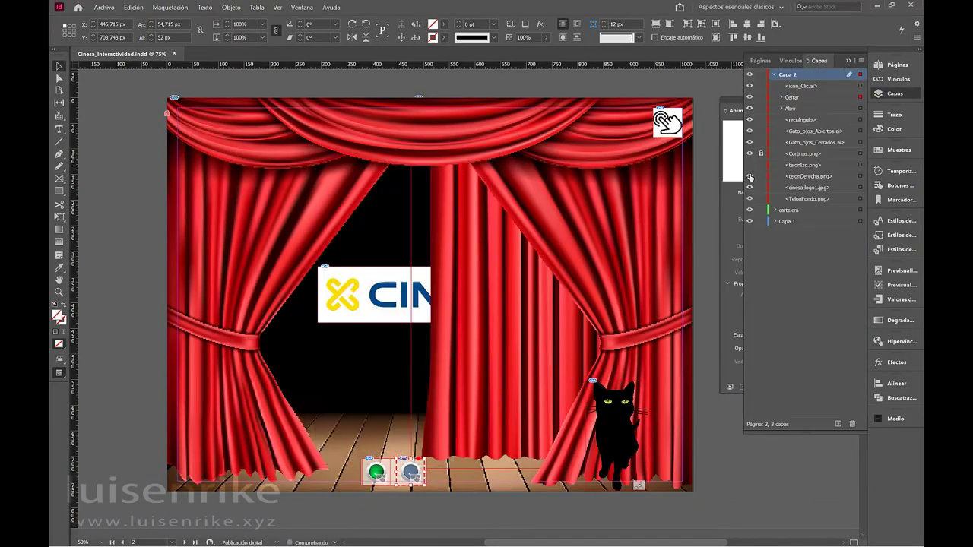
{"action": "left_click", "coordinate": [750, 176]}
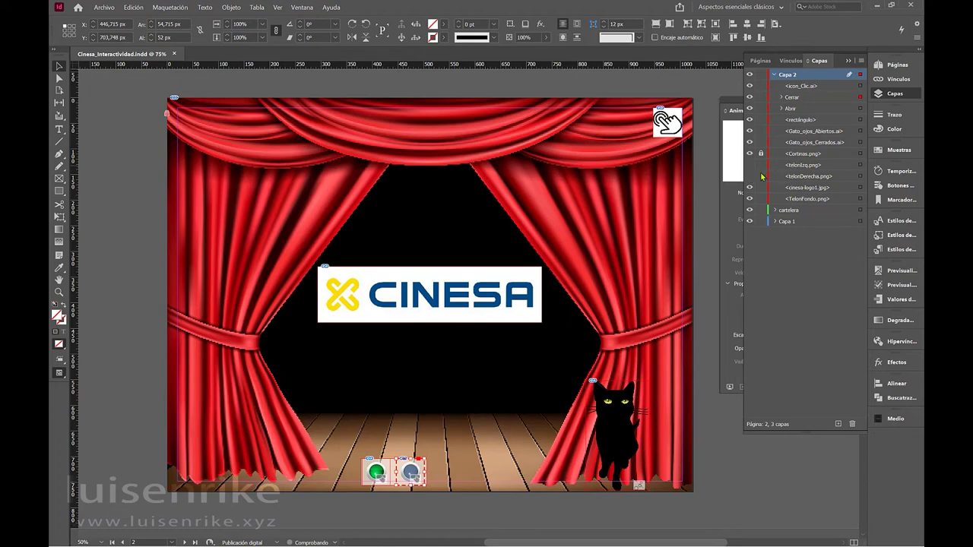
Step: Convert the CINESA logo on the stage into a button named Cinesa and add an Ir a URL action to it
{"action": "left_click", "coordinate": [441, 283]}
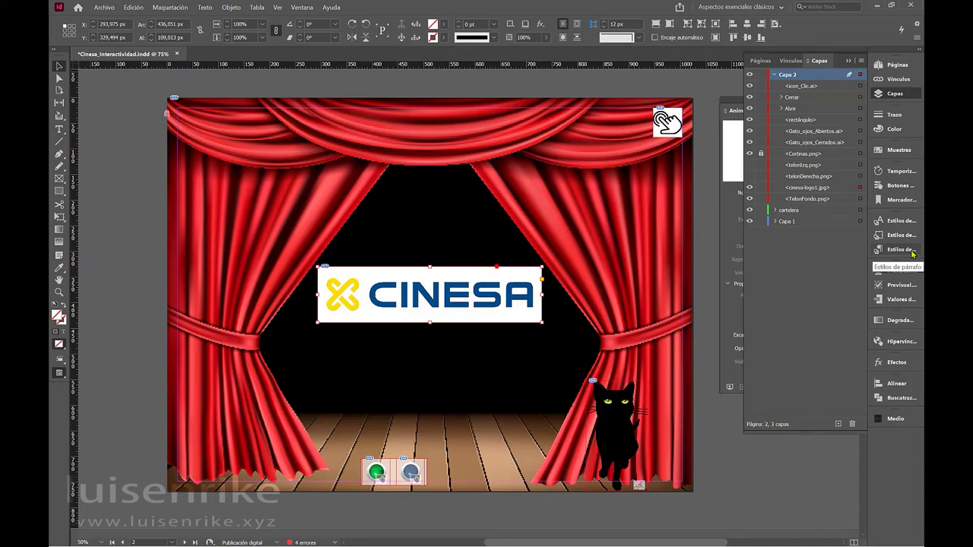
{"action": "left_click", "coordinate": [900, 185]}
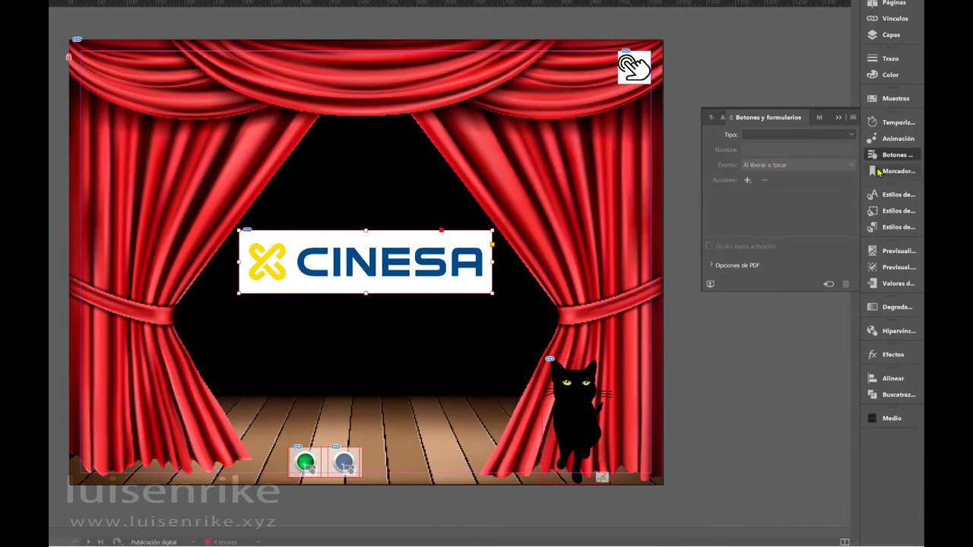
{"action": "left_click", "coordinate": [828, 285]}
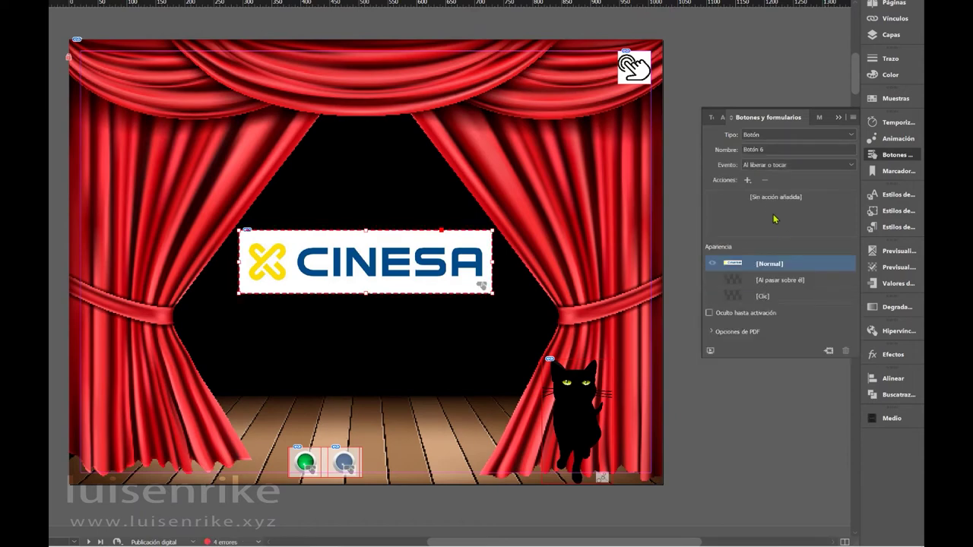
{"action": "left_click", "coordinate": [791, 149]}
{"action": "key", "text": "ctrl+a"}
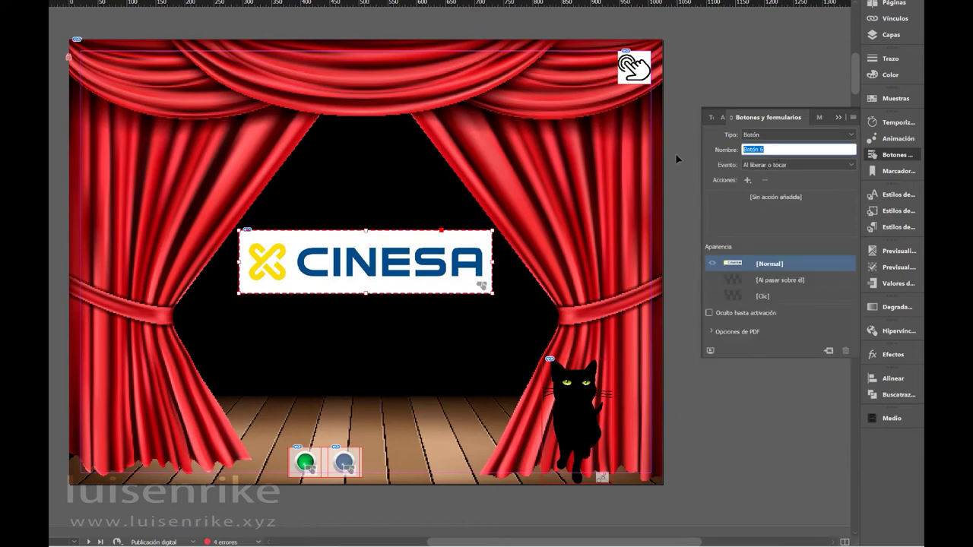
{"action": "type", "text": "Cinesa"}
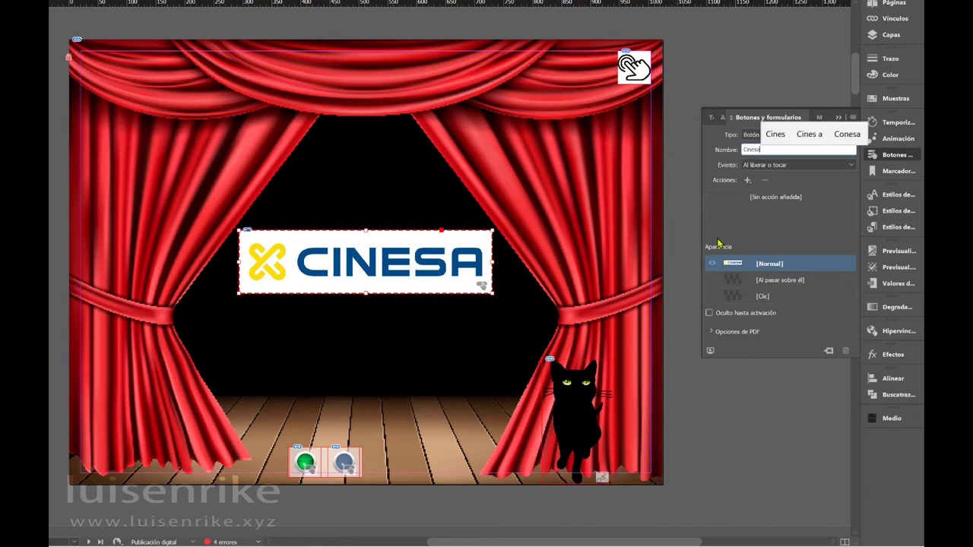
{"action": "left_click", "coordinate": [748, 183]}
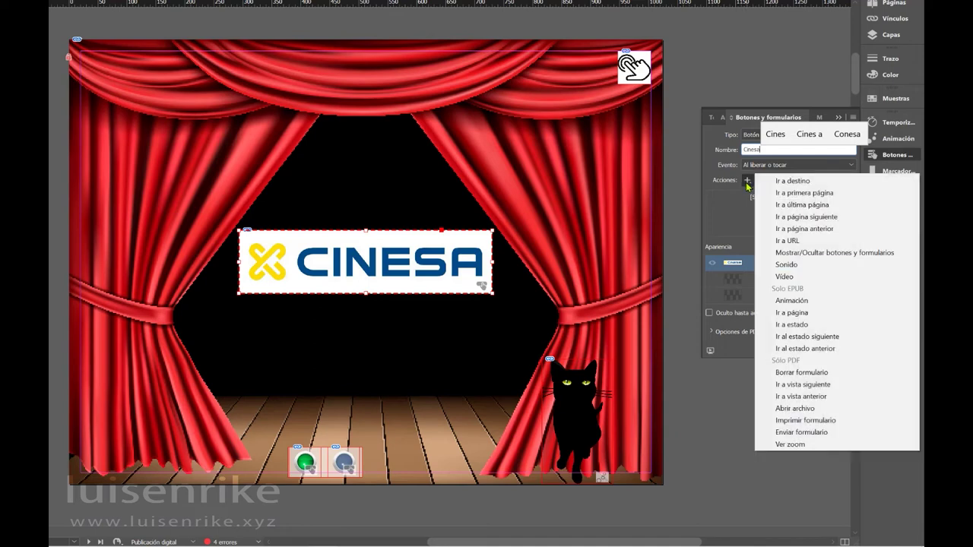
{"action": "left_click", "coordinate": [790, 244]}
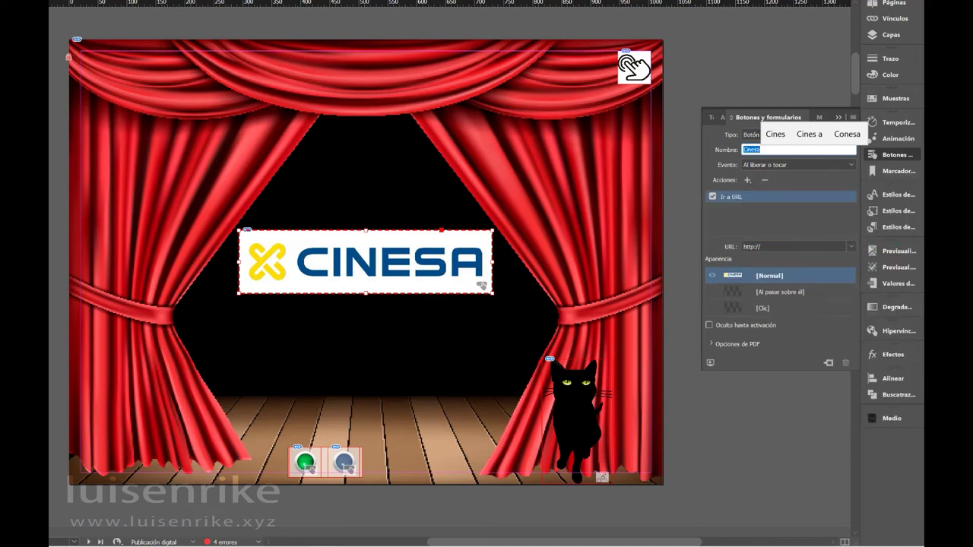
{"action": "left_click", "coordinate": [649, 541]}
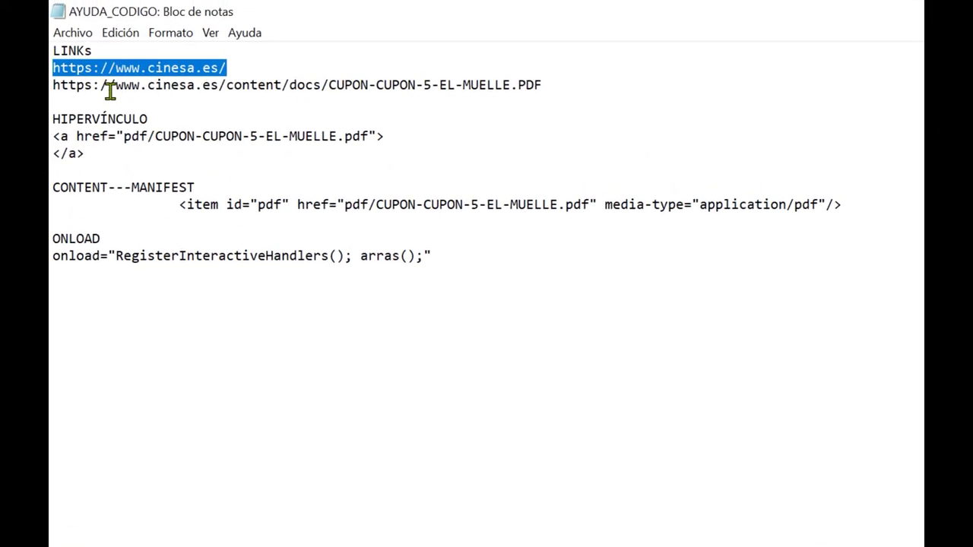
{"action": "left_click", "coordinate": [100, 67]}
{"action": "double_click", "coordinate": [101, 69]}
{"action": "right_click", "coordinate": [101, 68]}
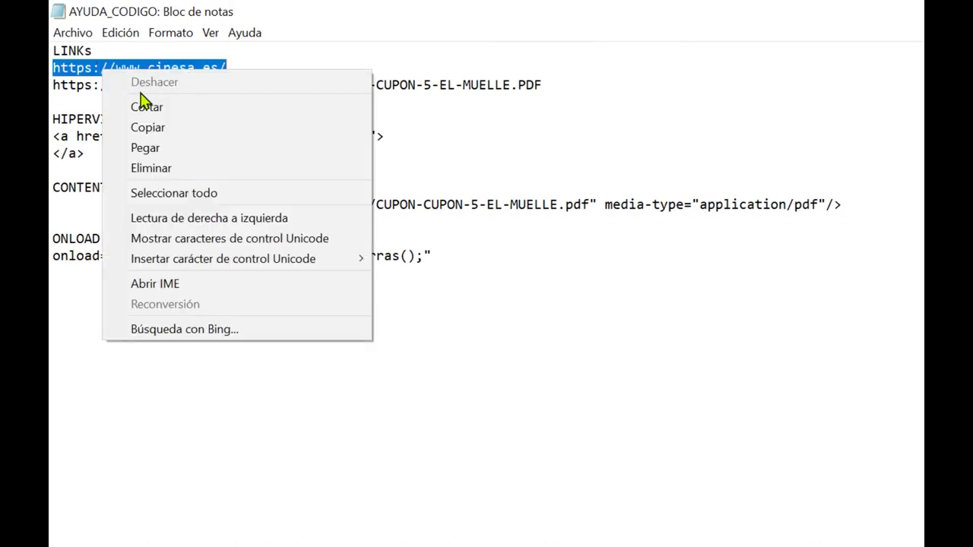
{"action": "left_click", "coordinate": [169, 134]}
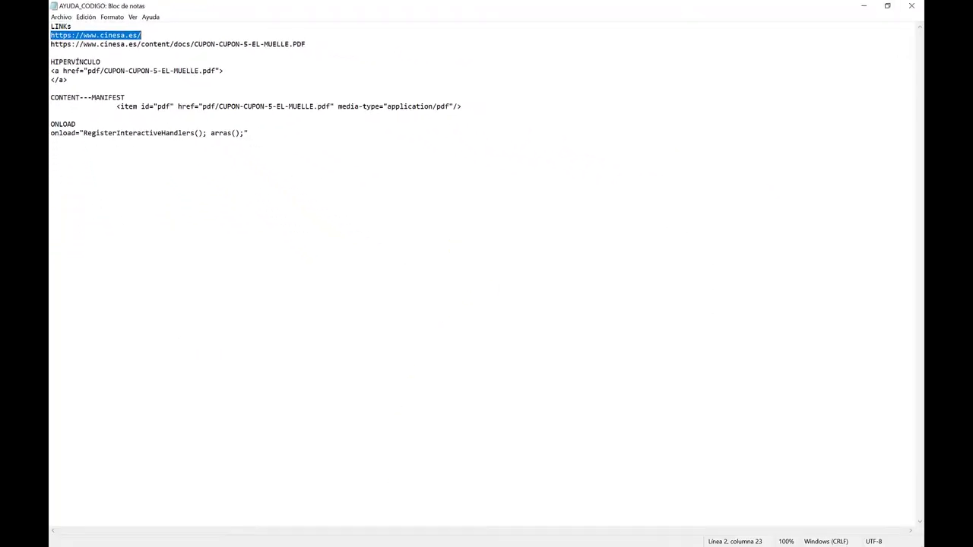
{"action": "left_click", "coordinate": [864, 8]}
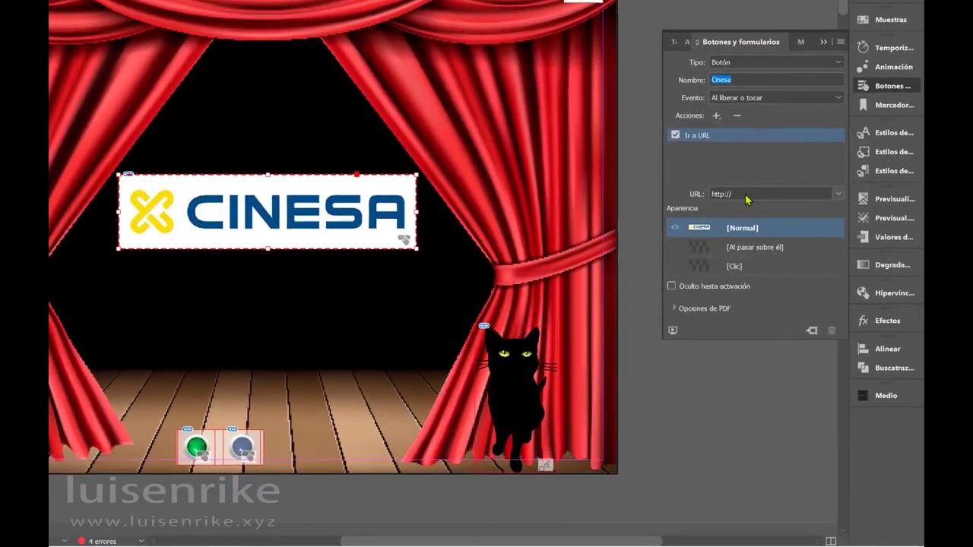
{"action": "left_click", "coordinate": [746, 196]}
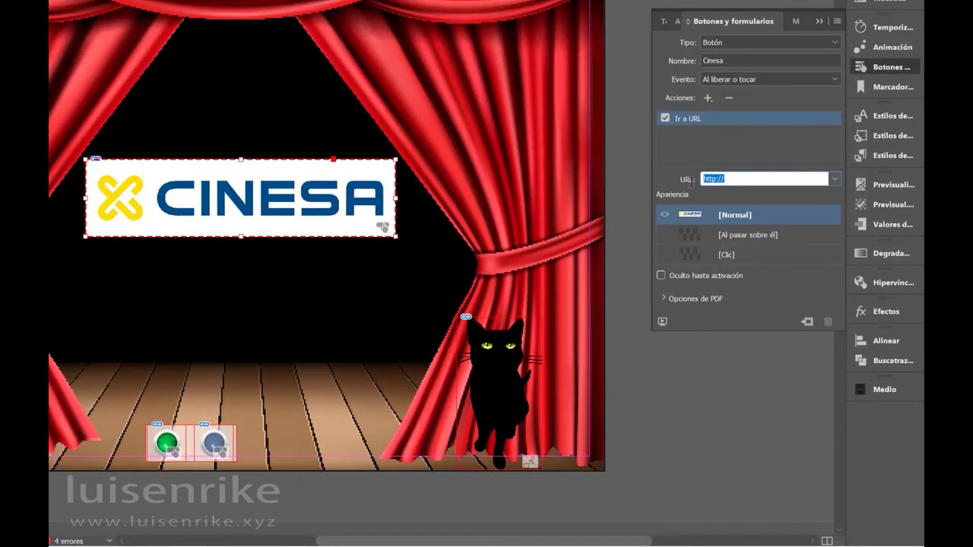
{"action": "key", "text": "ctrl+v"}
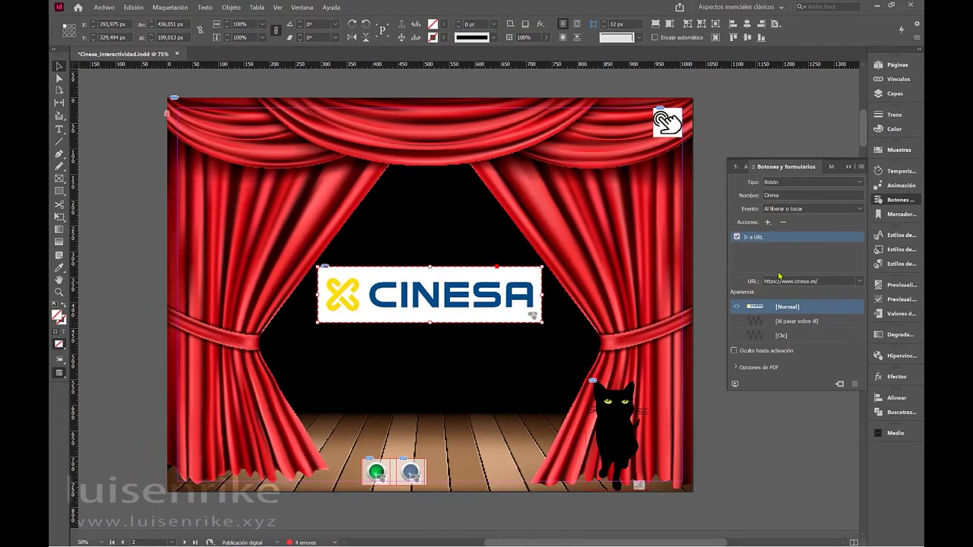
Step: Show the telonIzq.png and telonDerecha.png curtains, preview the page's interactivity with the green and blue buttons, and close the preview
{"action": "left_click", "coordinate": [894, 94]}
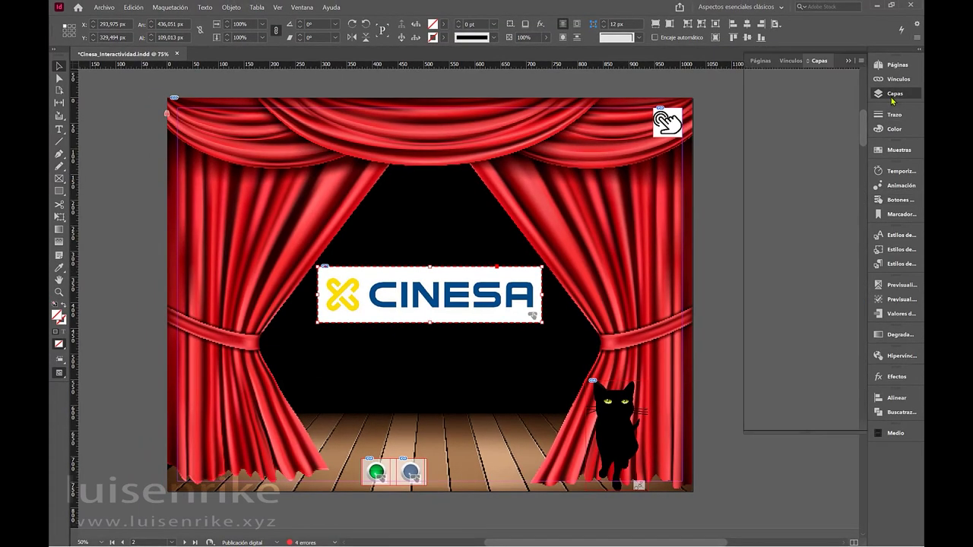
{"action": "left_click", "coordinate": [750, 177]}
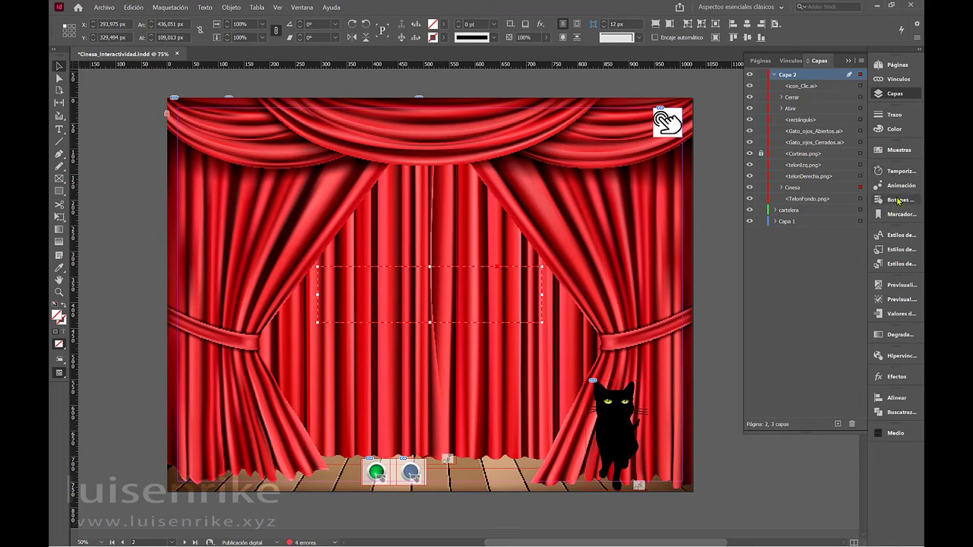
{"action": "left_click", "coordinate": [898, 200]}
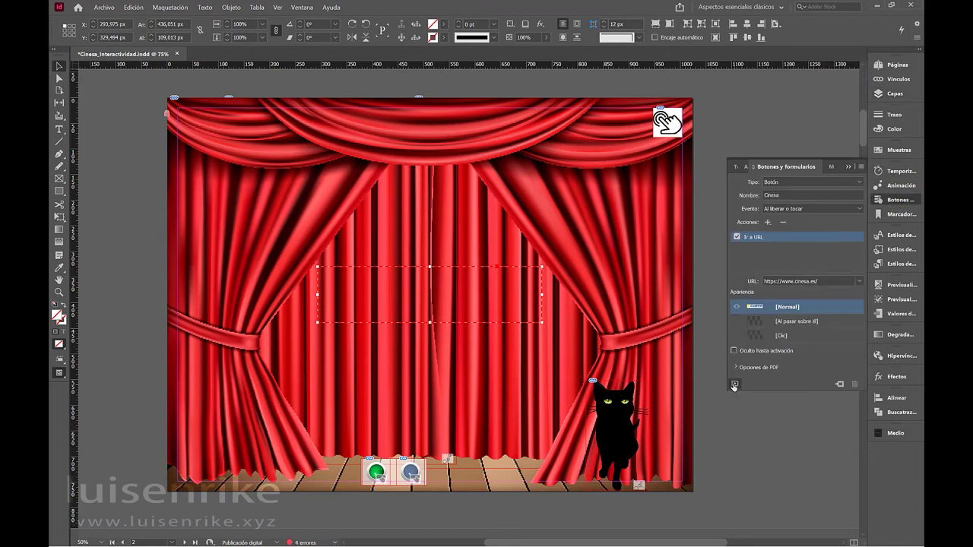
{"action": "left_click", "coordinate": [735, 384]}
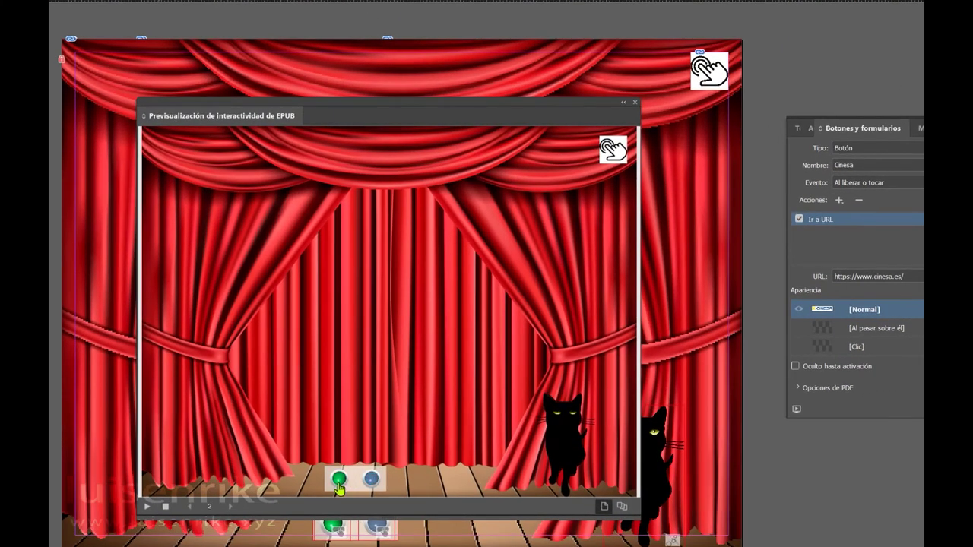
{"action": "left_click", "coordinate": [339, 479]}
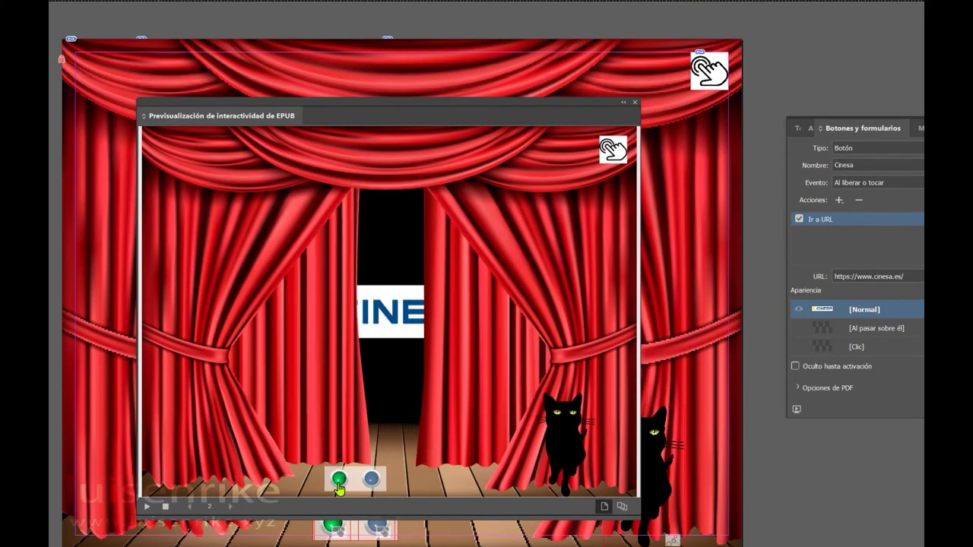
{"action": "left_click", "coordinate": [372, 481]}
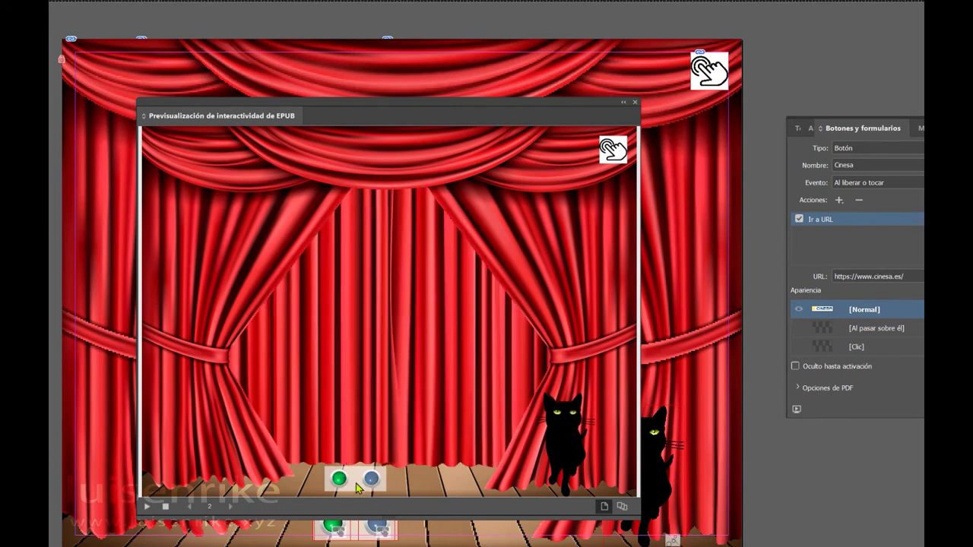
{"action": "left_click", "coordinate": [339, 480]}
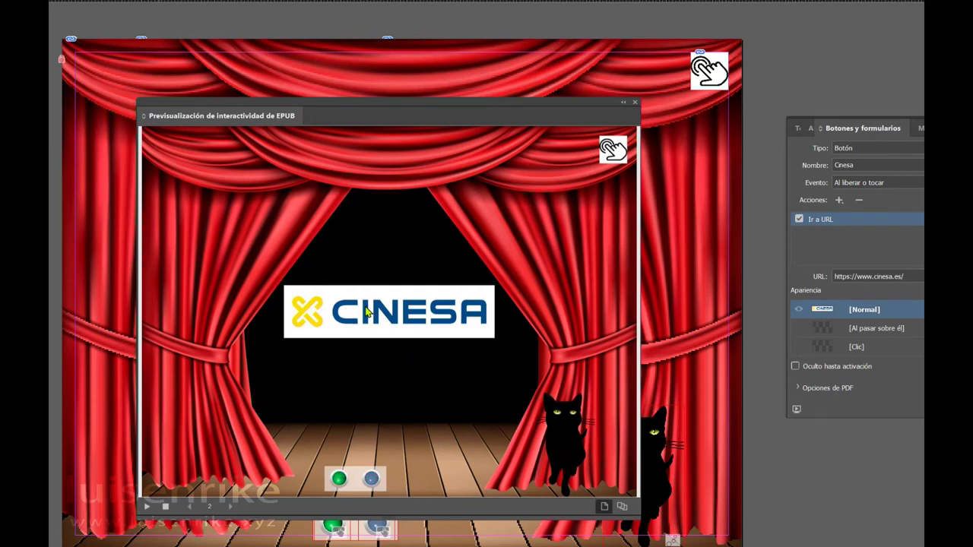
{"action": "left_click", "coordinate": [635, 102]}
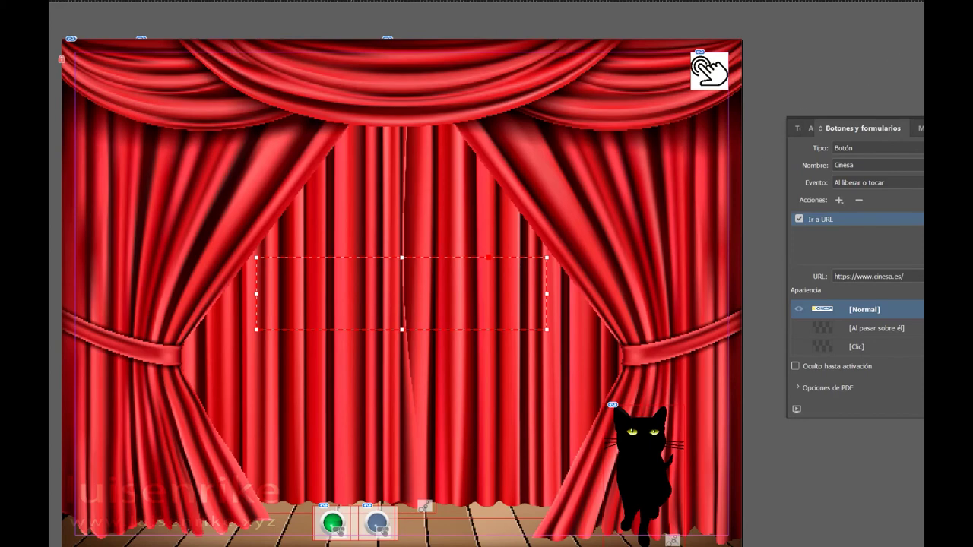
Step: Hide the telonIzq.png and telonDerecha.png curtains in Capa 2 and bring back the Cinesa button's settings
{"action": "key", "text": "F7"}
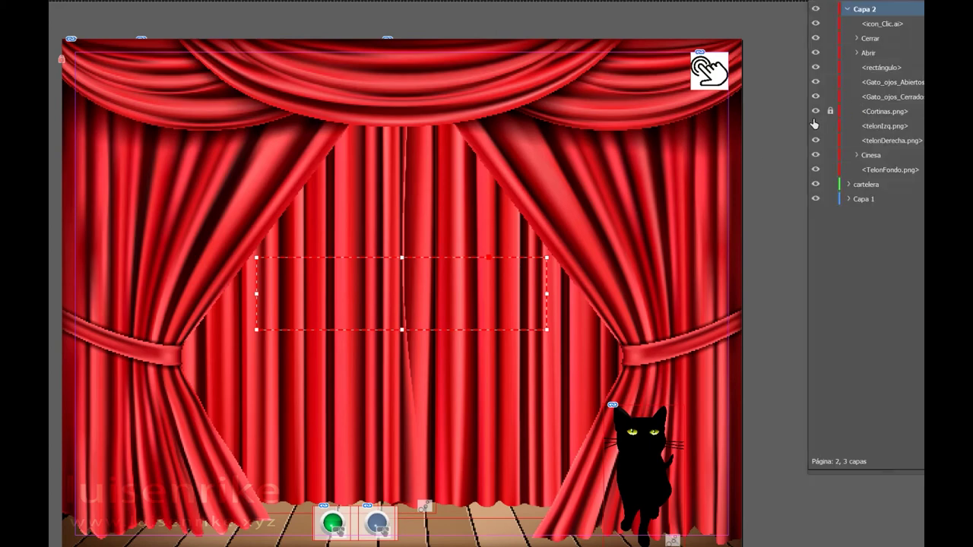
{"action": "left_click_drag", "start_coordinate": [818, 129], "coordinate": [816, 140]}
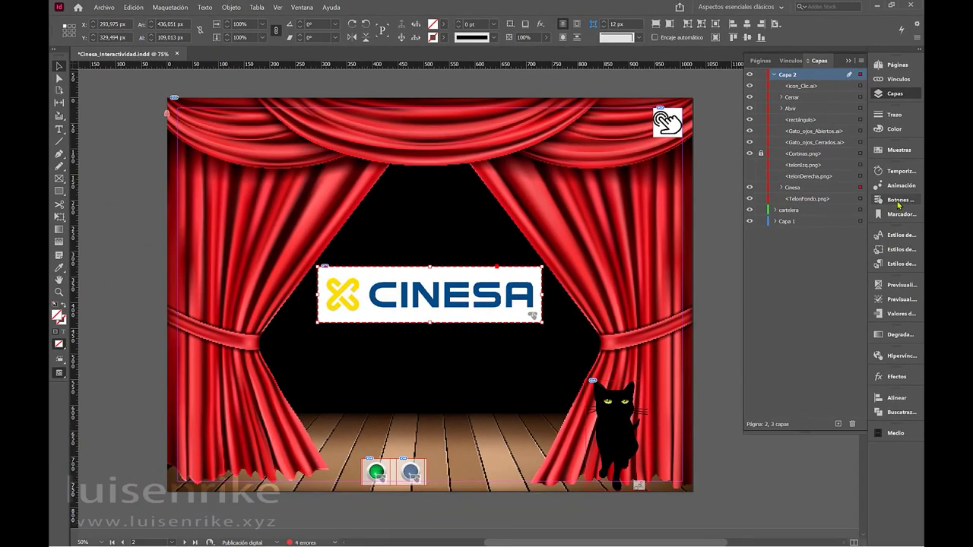
{"action": "left_click", "coordinate": [899, 201]}
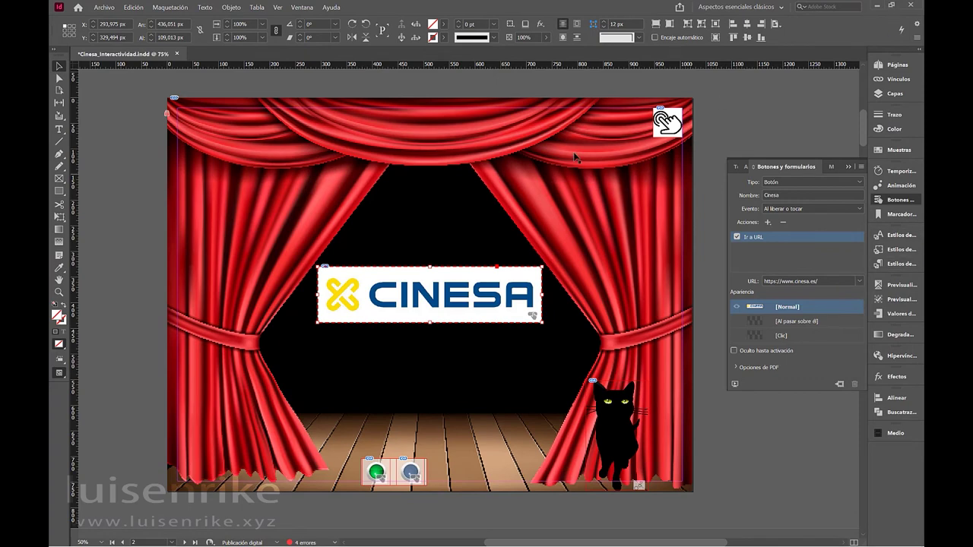
Step: On the CARTELERA page, move the three uppermost full-page movie images aside to examine the stacked backgrounds
{"action": "scroll", "coordinate": [564, 159], "scroll_direction": "down", "scroll_amount": 2}
{"action": "scroll", "coordinate": [564, 160], "scroll_direction": "down", "scroll_amount": 10}
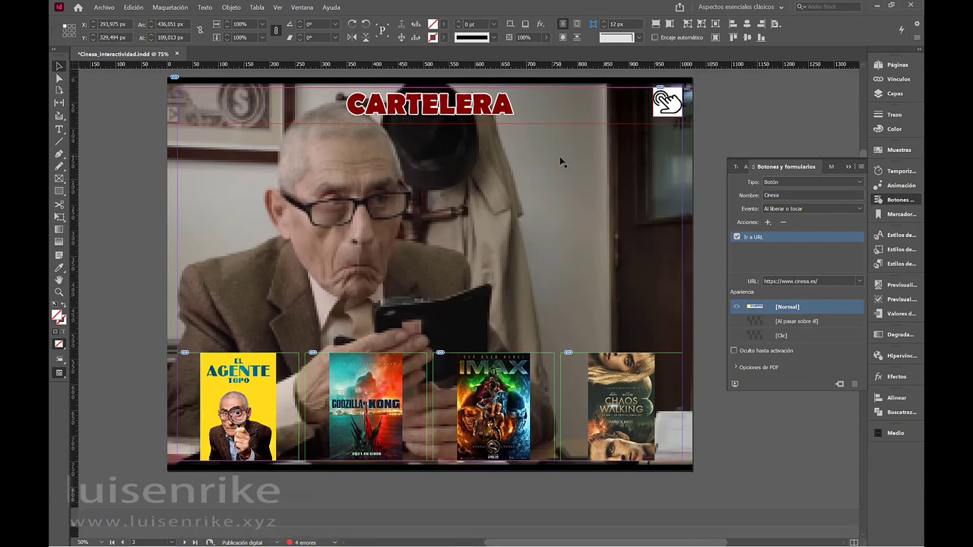
{"action": "left_click", "coordinate": [224, 392]}
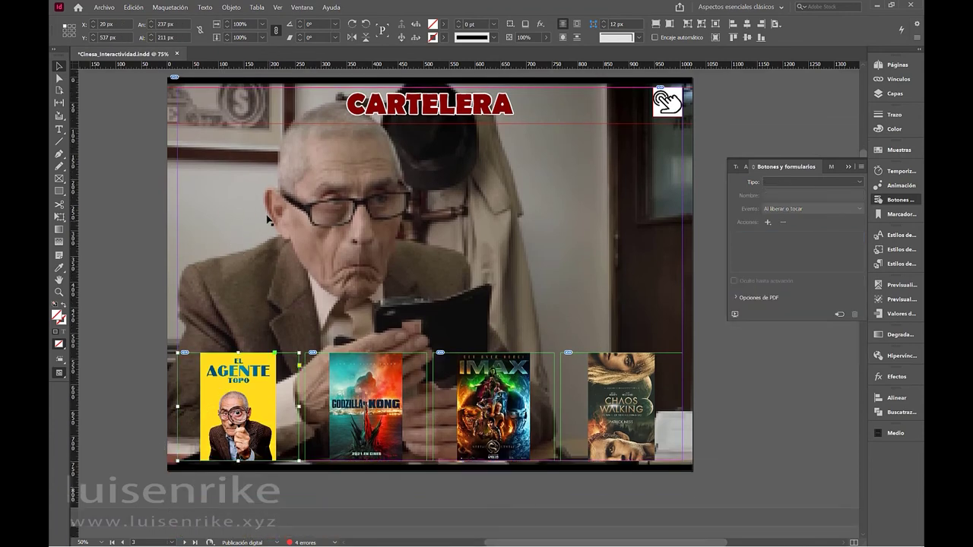
{"action": "left_click_drag", "start_coordinate": [352, 167], "coordinate": [787, 362]}
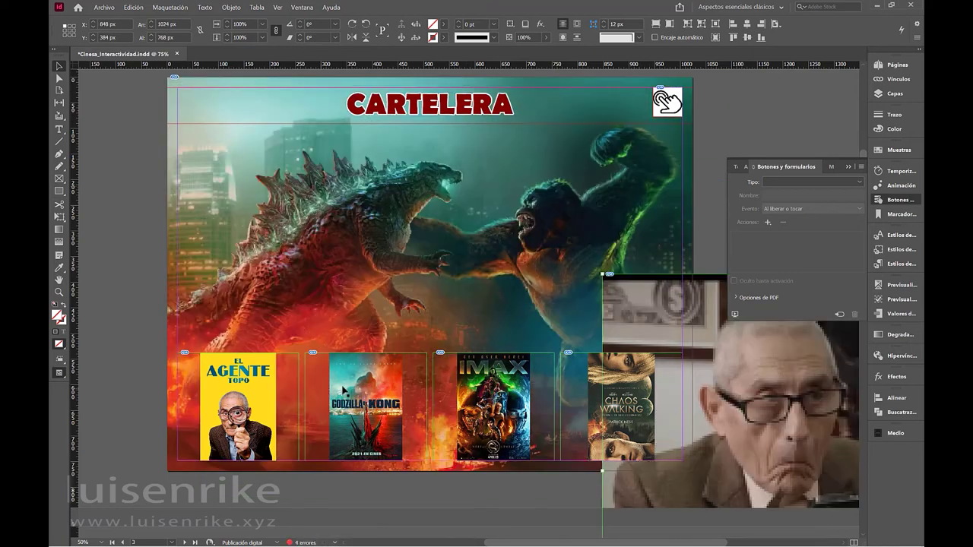
{"action": "left_click", "coordinate": [356, 390]}
{"action": "left_click_drag", "start_coordinate": [255, 184], "coordinate": [528, 284]}
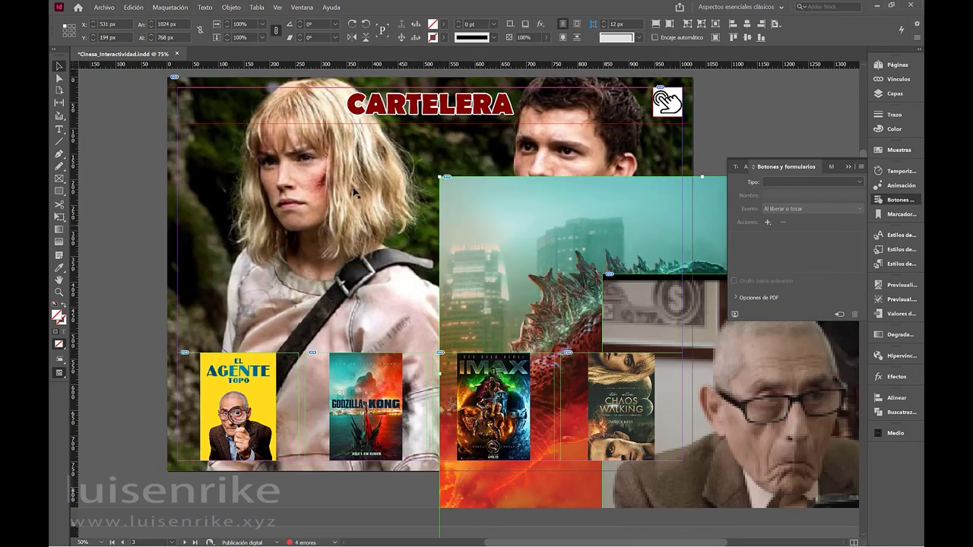
{"action": "left_click_drag", "start_coordinate": [355, 188], "coordinate": [253, 298]}
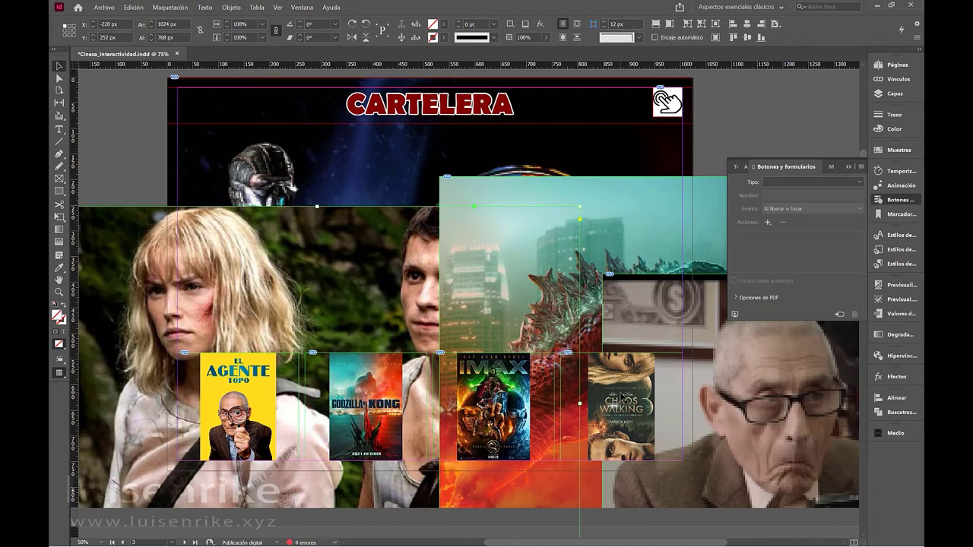
{"action": "left_click", "coordinate": [621, 403]}
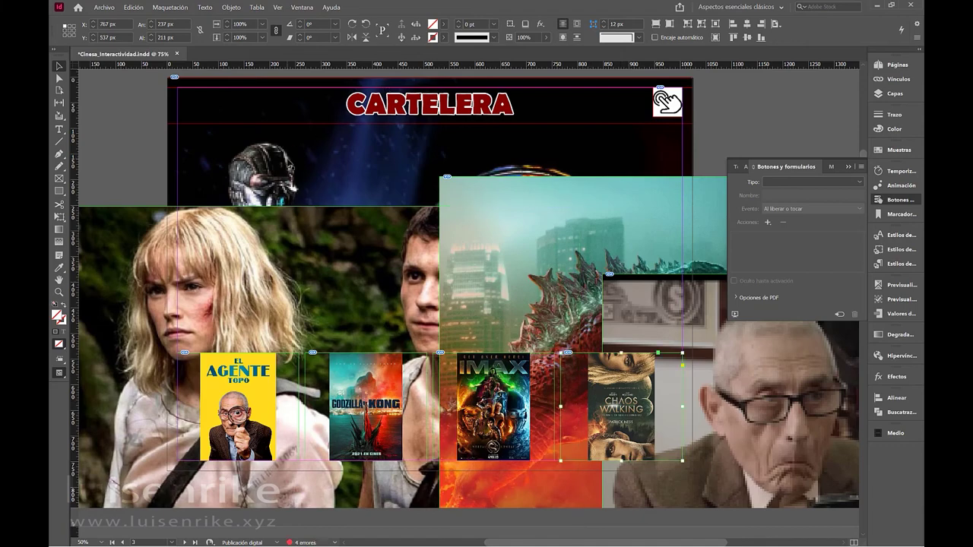
Step: Undo the moves of the full-page movie images on the CARTELERA page and clear the selection
{"action": "key", "text": "ctrl+z"}
{"action": "key", "text": "ctrl+z"}
{"action": "key", "text": "ctrl+z"}
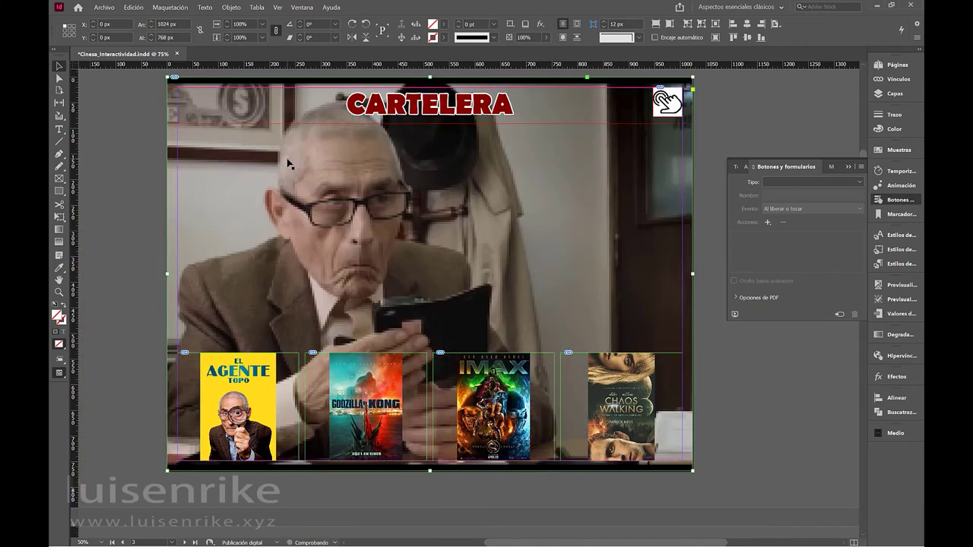
{"action": "left_click", "coordinate": [157, 158]}
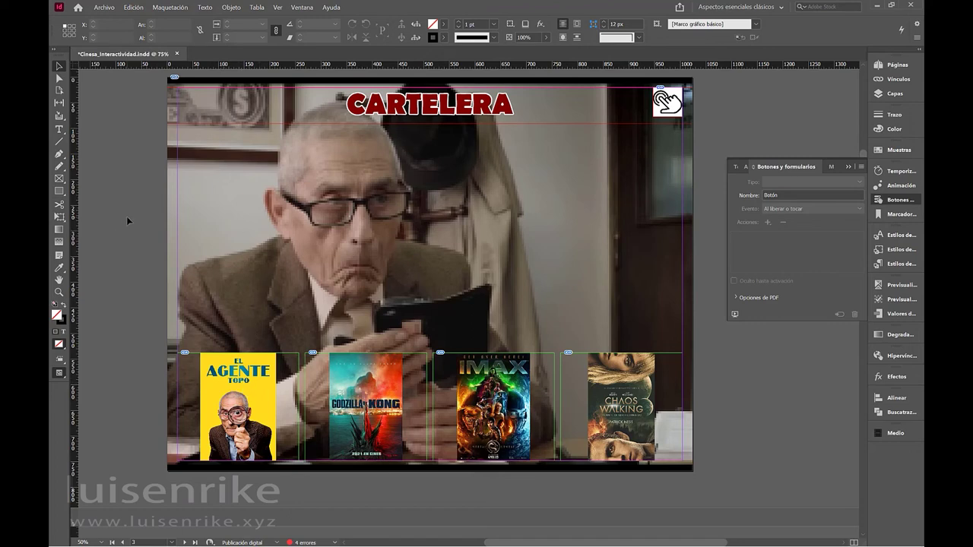
Step: Select the stacked full-page backgrounds on the CARTELERA page and turn them into a multi-state object with one state per image
{"action": "left_click_drag", "start_coordinate": [169, 238], "coordinate": [232, 252]}
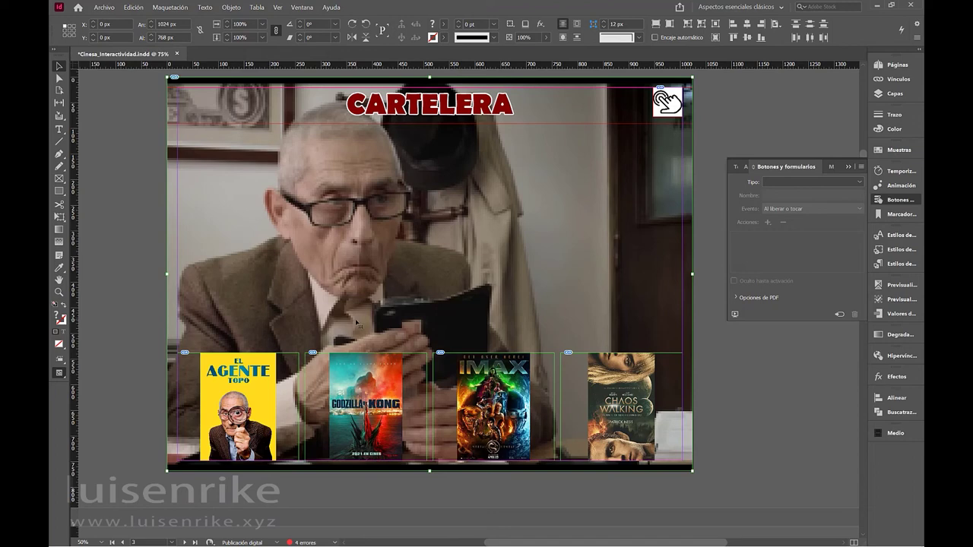
{"action": "left_click", "coordinate": [302, 9]}
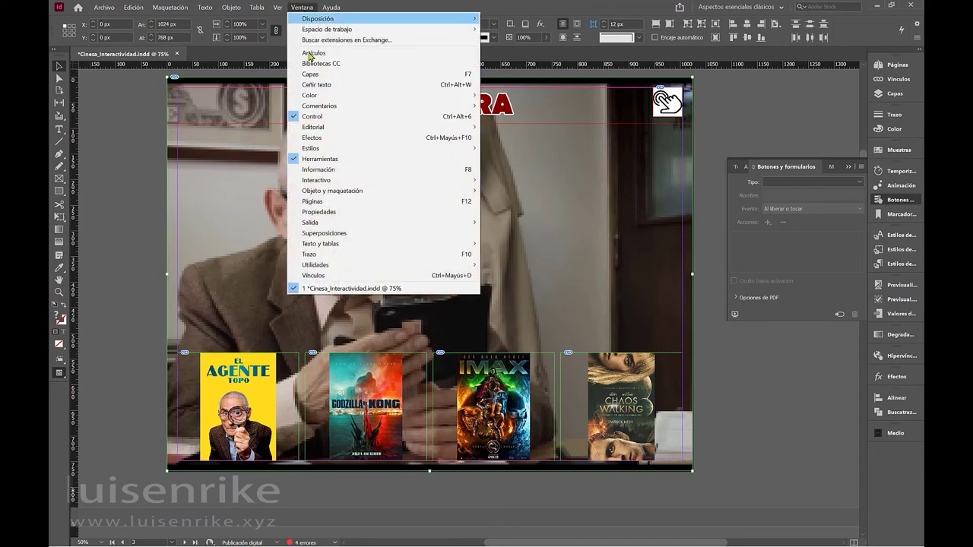
{"action": "mouse_move", "coordinate": [349, 183]}
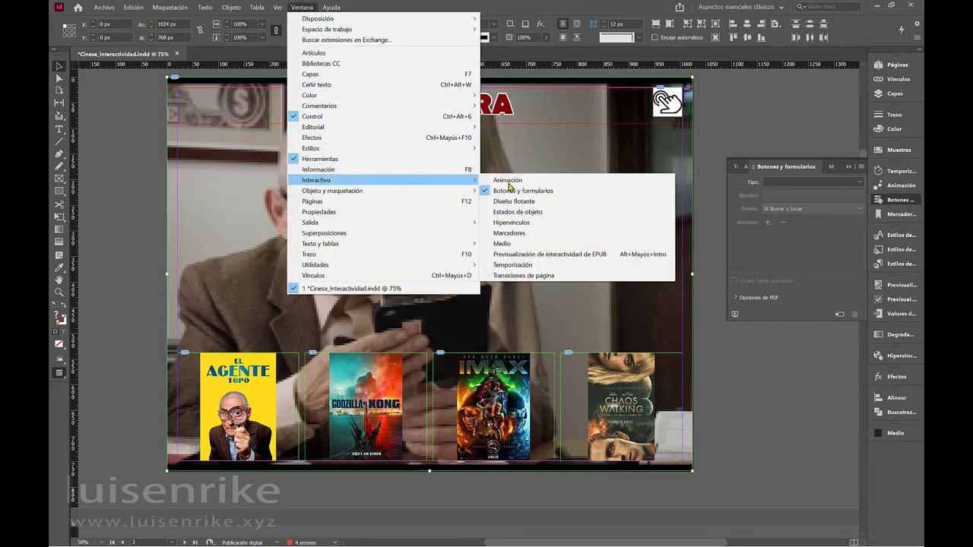
{"action": "left_click", "coordinate": [553, 217]}
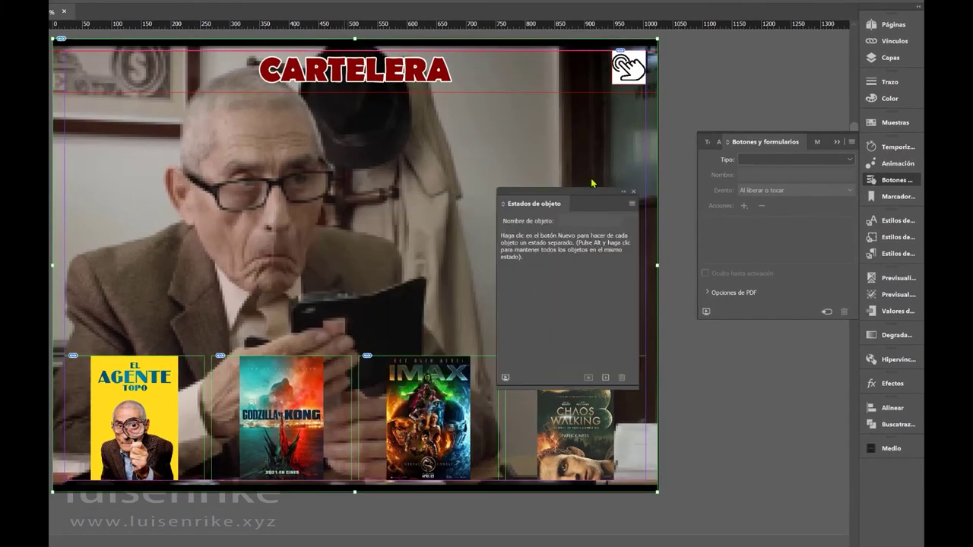
{"action": "left_click_drag", "start_coordinate": [561, 196], "coordinate": [769, 64]}
{"action": "left_click", "coordinate": [721, 144]}
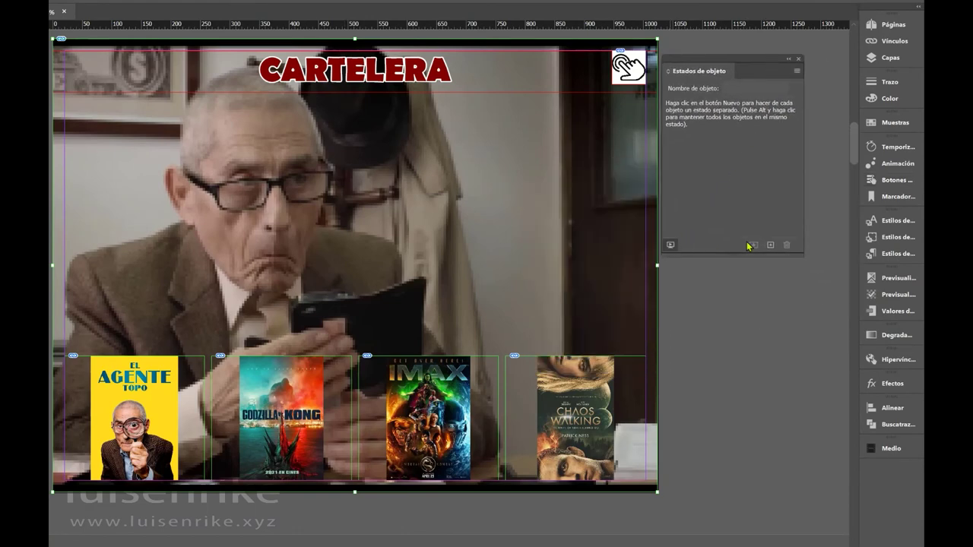
{"action": "left_click", "coordinate": [770, 246]}
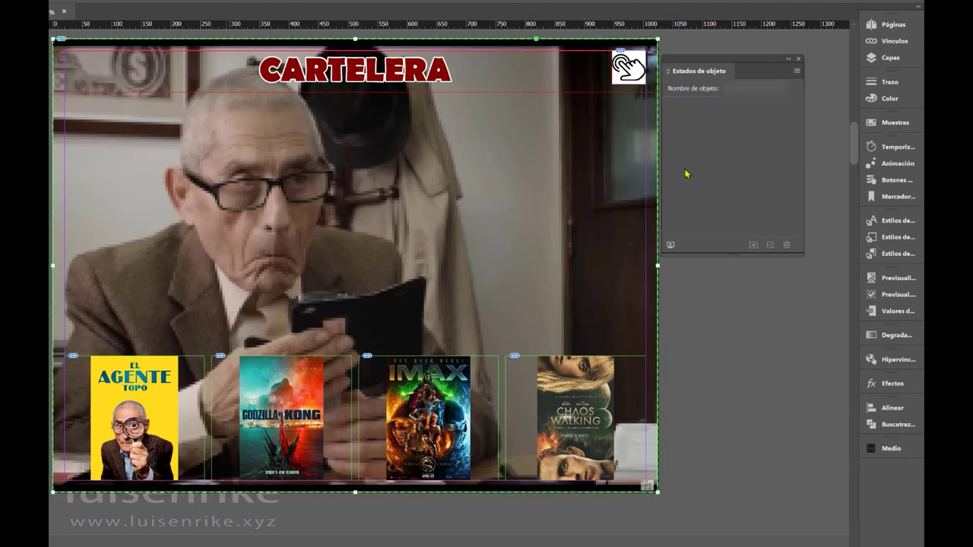
Step: Delete Estado 5, the plain red background, from the multi-state object
{"action": "left_click", "coordinate": [708, 207]}
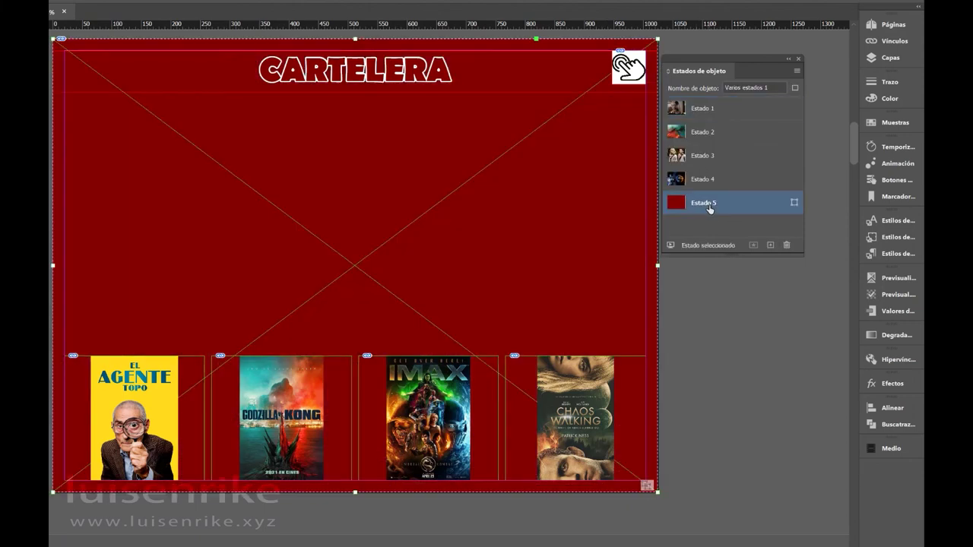
{"action": "left_click", "coordinate": [787, 245]}
{"action": "left_click", "coordinate": [493, 285]}
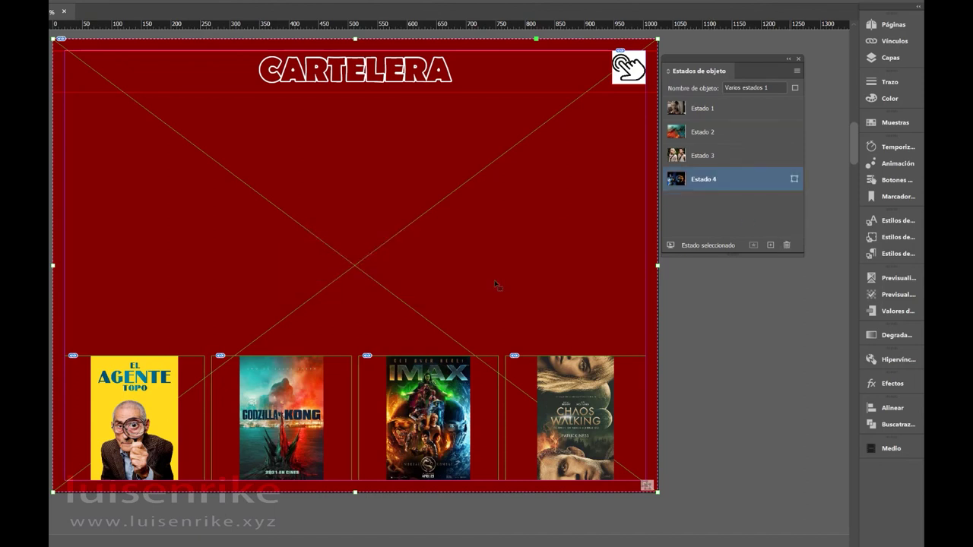
Step: Go through Estado 1 to Estado 4 to check which movie image each holds, and return to Estado 1
{"action": "left_click", "coordinate": [707, 114]}
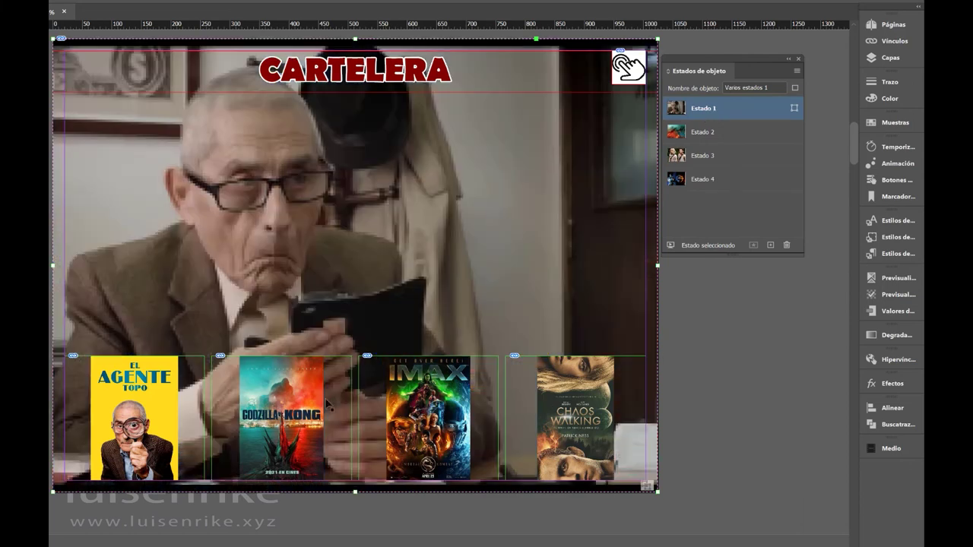
{"action": "left_click", "coordinate": [683, 133]}
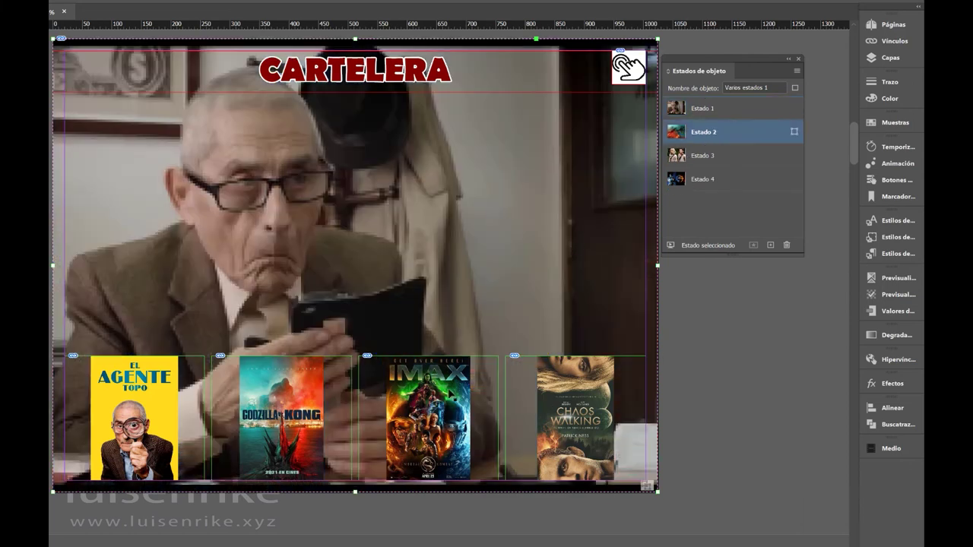
{"action": "left_click", "coordinate": [706, 159]}
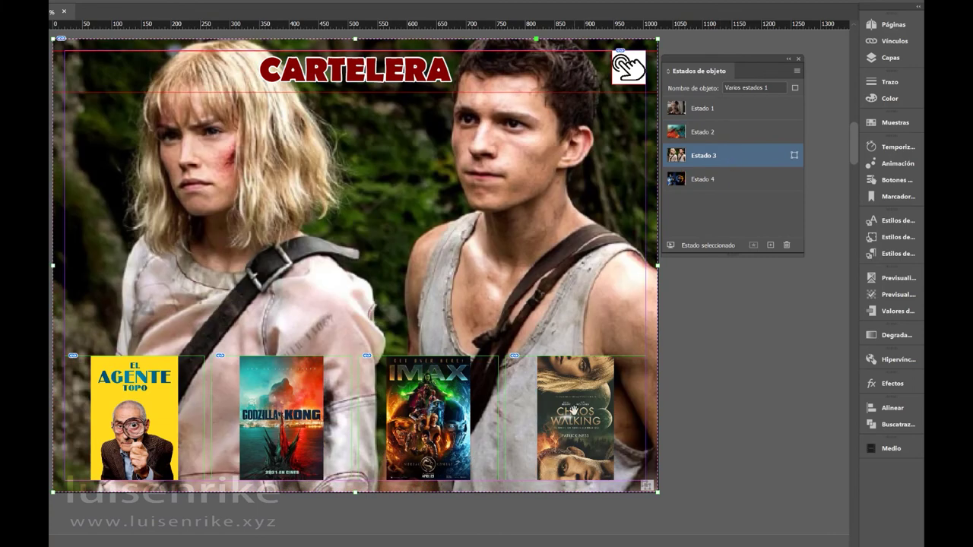
{"action": "left_click", "coordinate": [717, 181]}
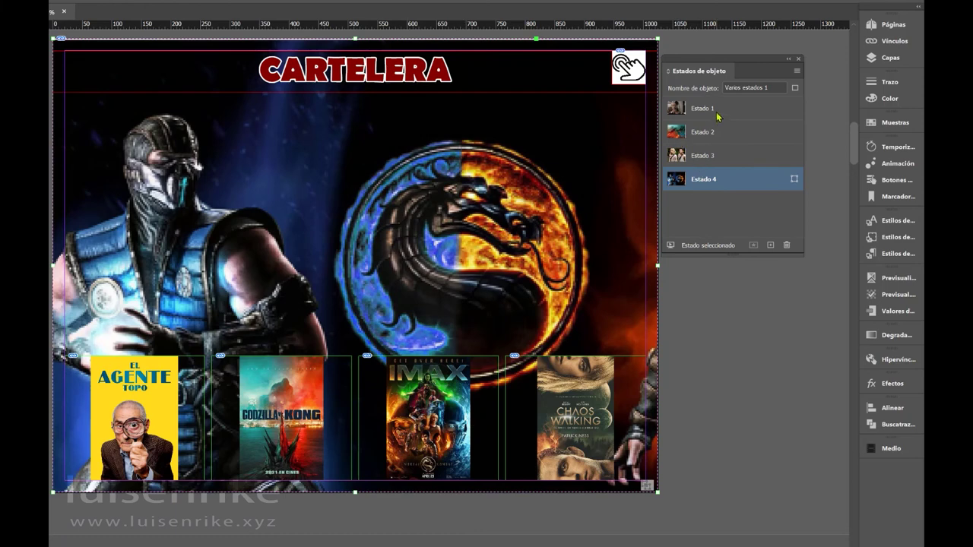
{"action": "left_click", "coordinate": [715, 111]}
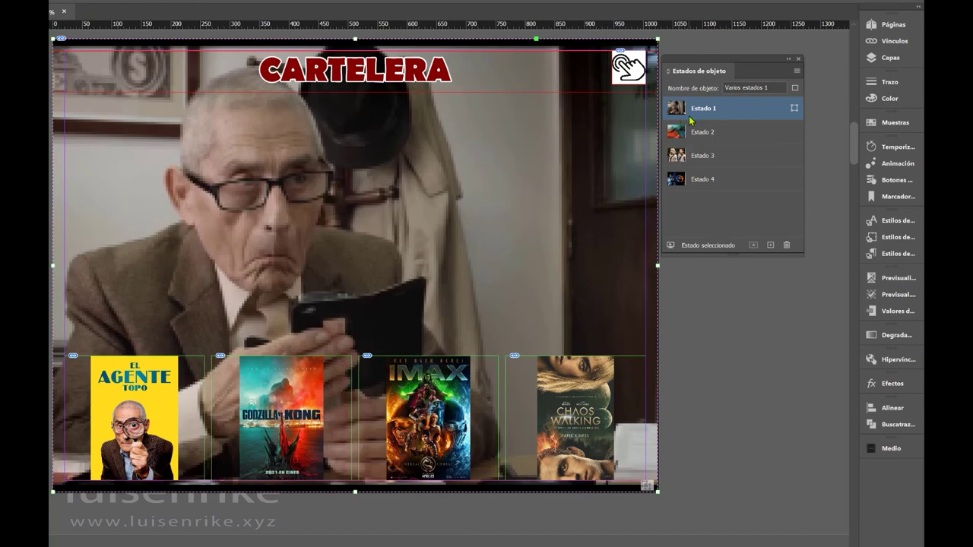
Step: Convert the El Agente Topo poster into a button with an Ir a estado action targeting Estado 1 of Varios estados 1
{"action": "left_click_drag", "start_coordinate": [698, 65], "coordinate": [76, 57]}
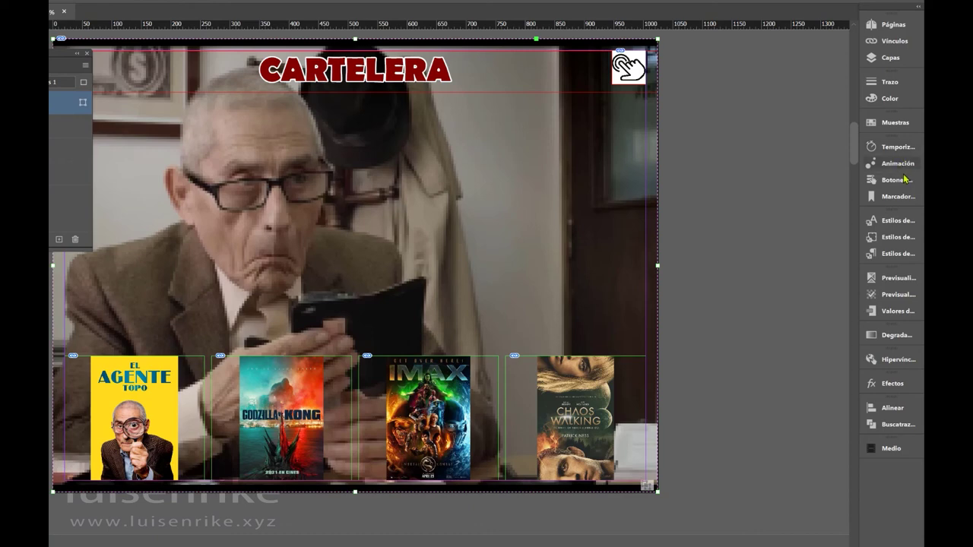
{"action": "left_click", "coordinate": [894, 180]}
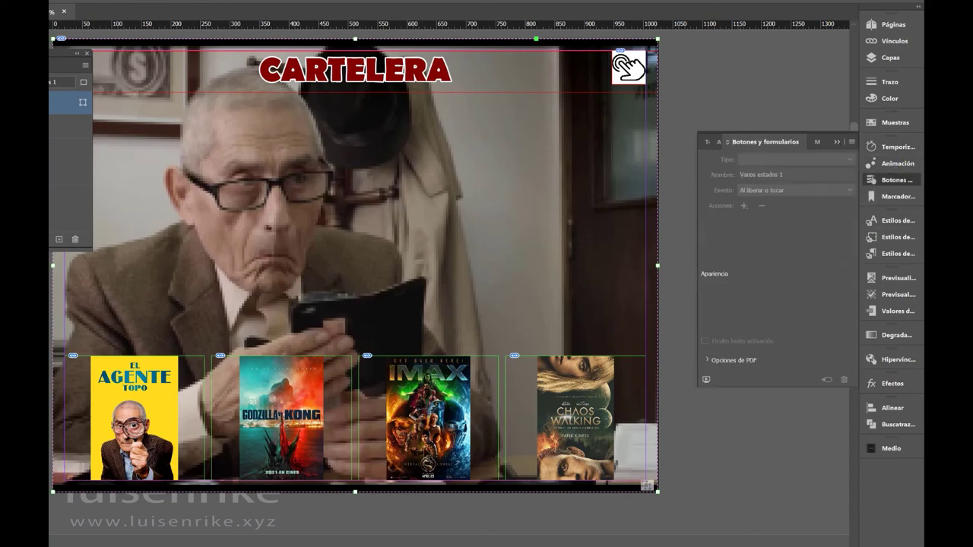
{"action": "left_click", "coordinate": [145, 387]}
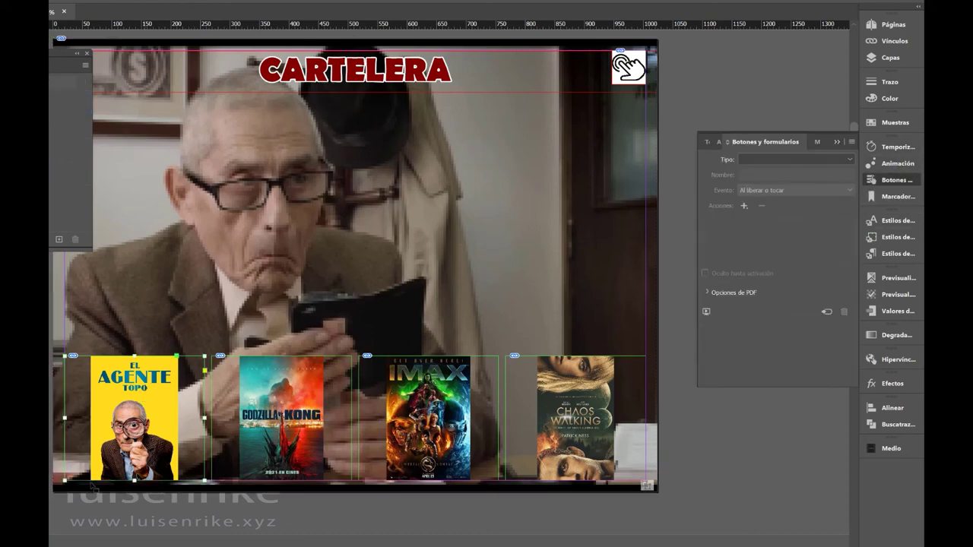
{"action": "left_click", "coordinate": [825, 312]}
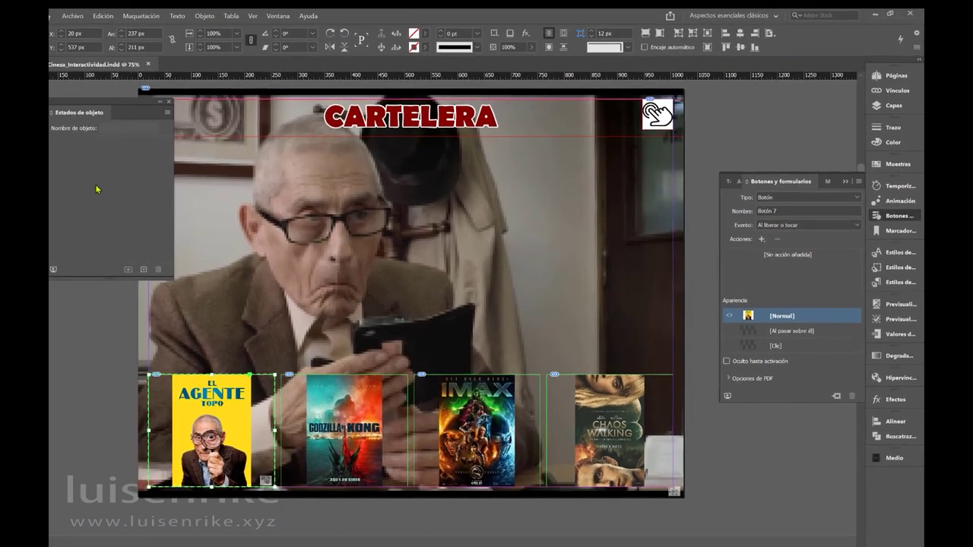
{"action": "left_click", "coordinate": [761, 239]}
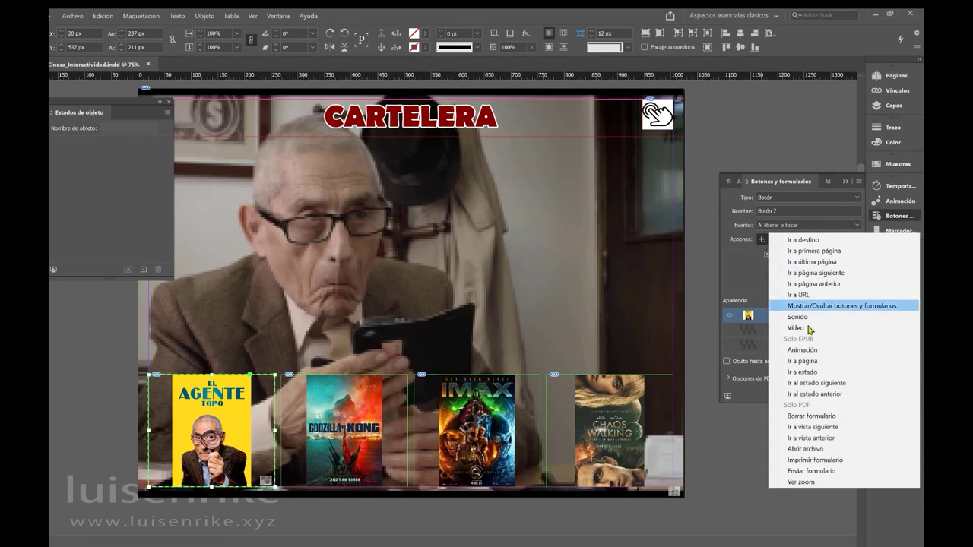
{"action": "left_click", "coordinate": [819, 373]}
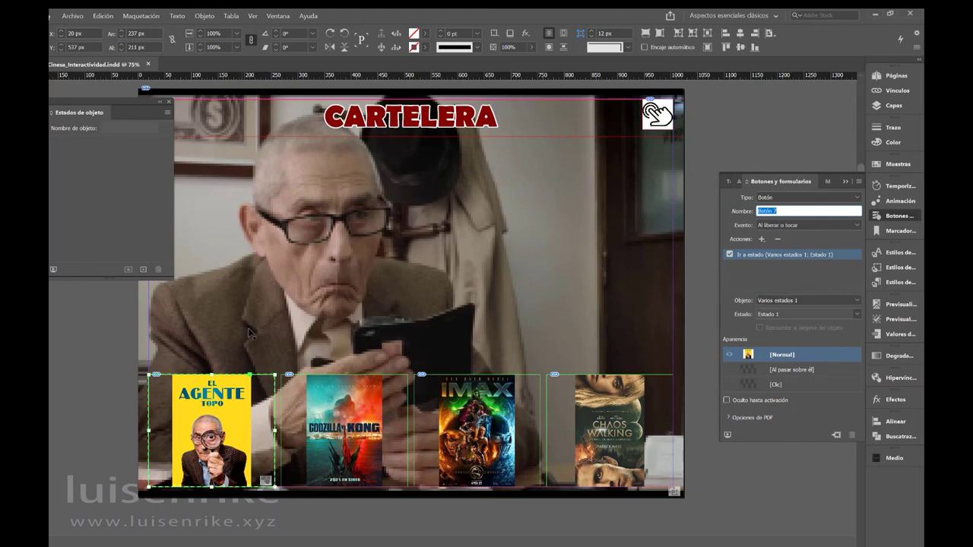
Step: Make the Godzilla vs Kong poster a button with an Ir a estado action targeting Estado 2 of Varios estados 1
{"action": "left_click", "coordinate": [352, 393]}
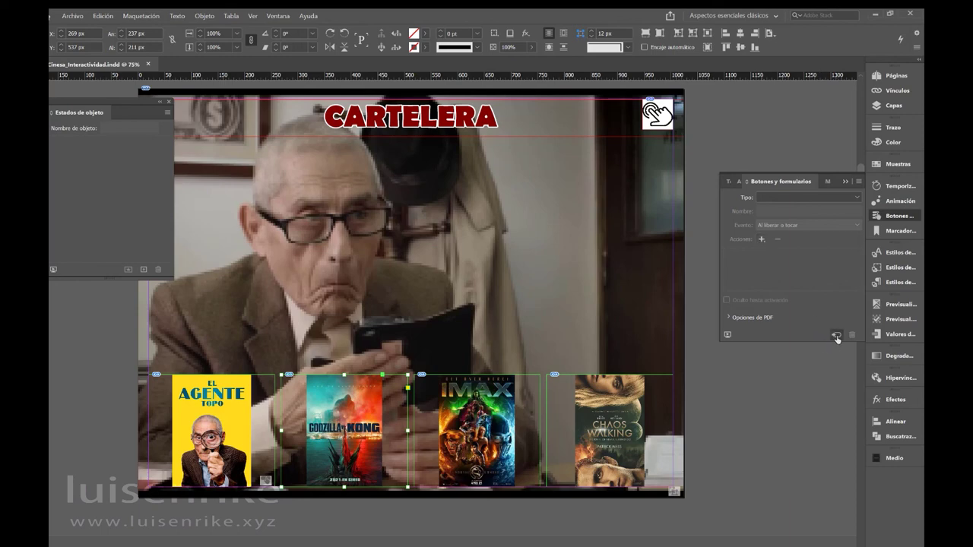
{"action": "left_click", "coordinate": [761, 240]}
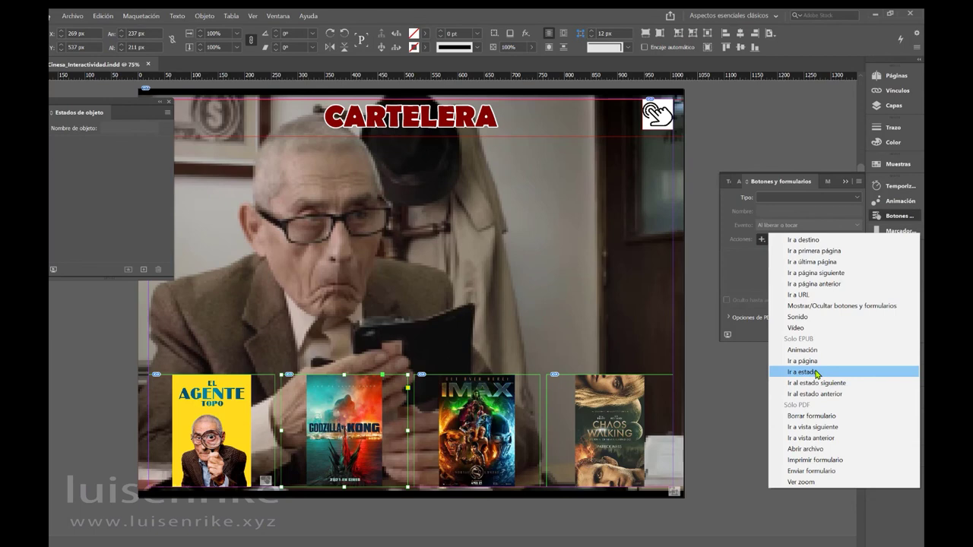
{"action": "left_click", "coordinate": [816, 373]}
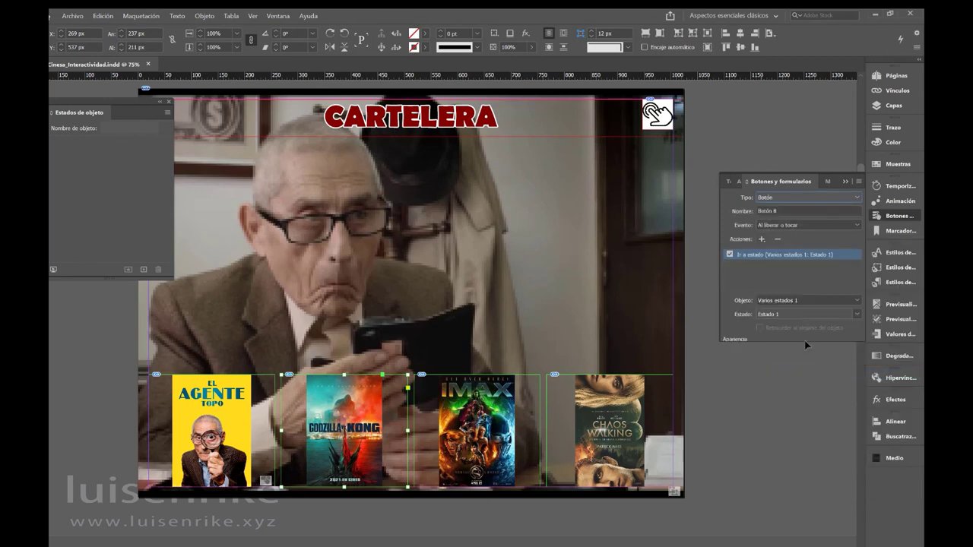
{"action": "left_click", "coordinate": [783, 314]}
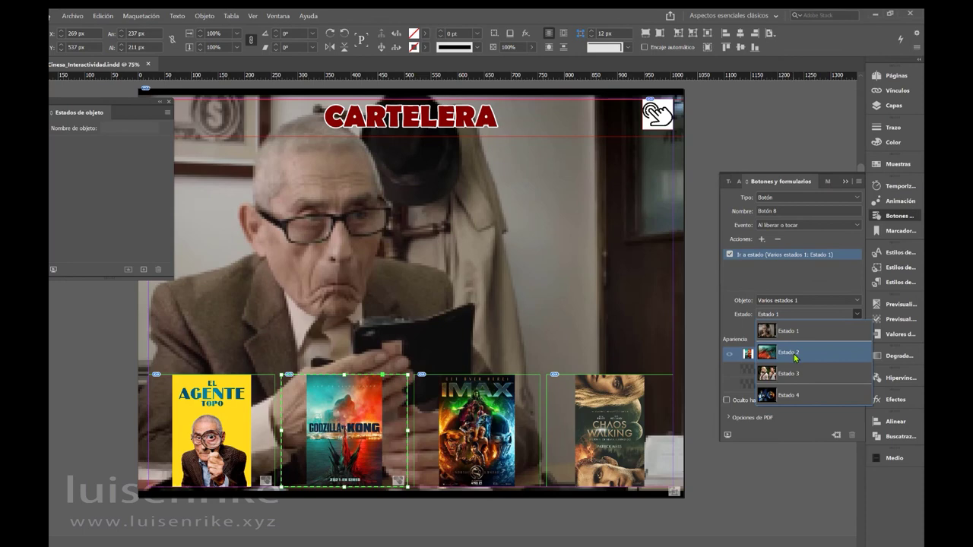
{"action": "left_click", "coordinate": [791, 353]}
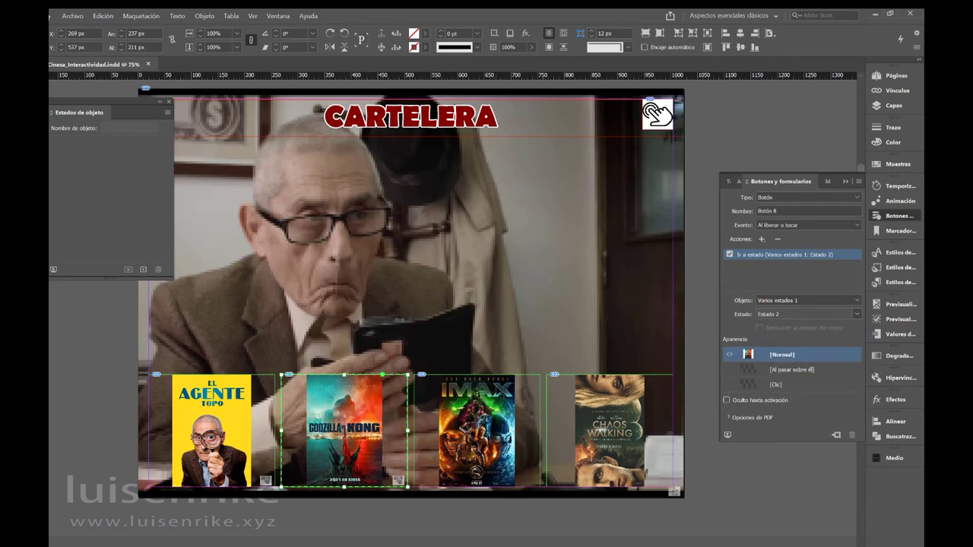
Step: Convert the IMAX poster into a button with an Ir a estado action targeting Estado 4 of Varios estados 1
{"action": "left_click", "coordinate": [475, 419]}
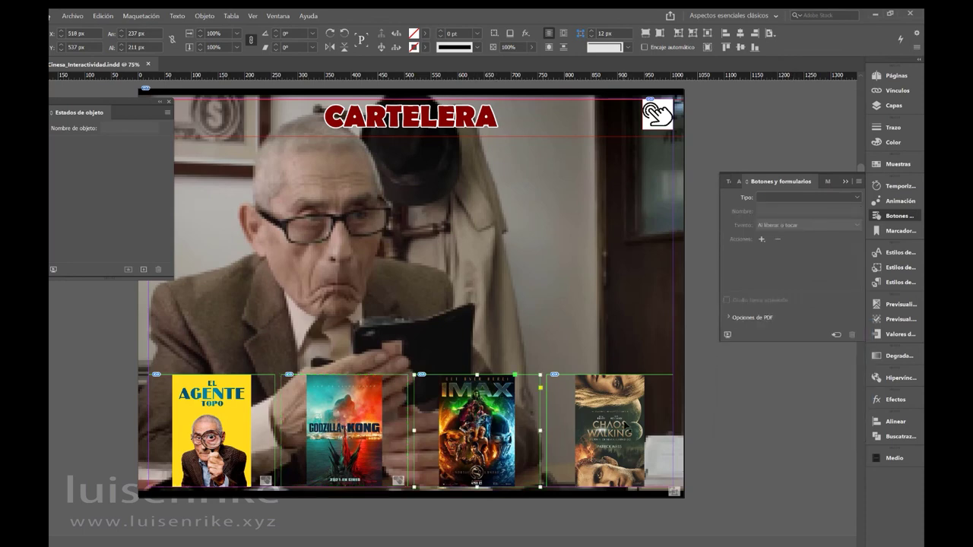
{"action": "left_click", "coordinate": [836, 335]}
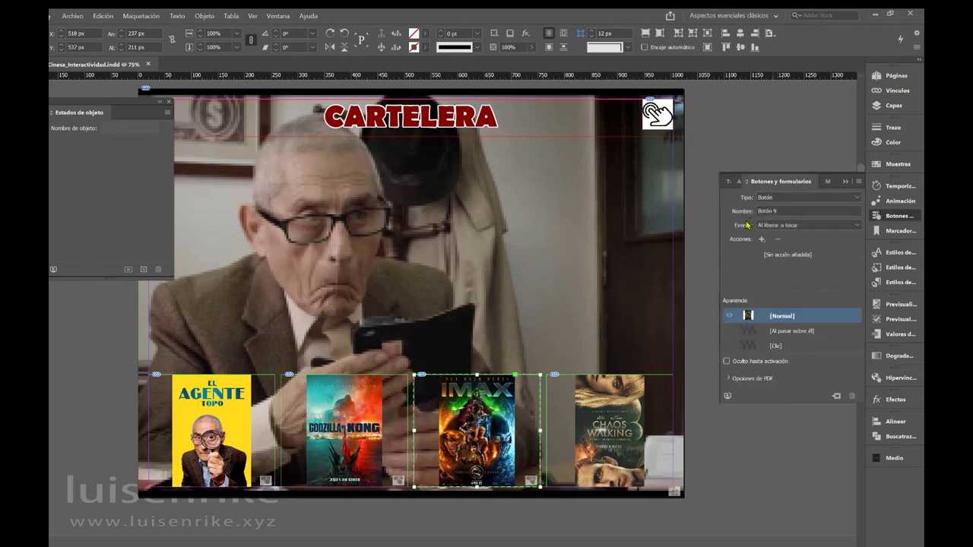
{"action": "left_click", "coordinate": [761, 239]}
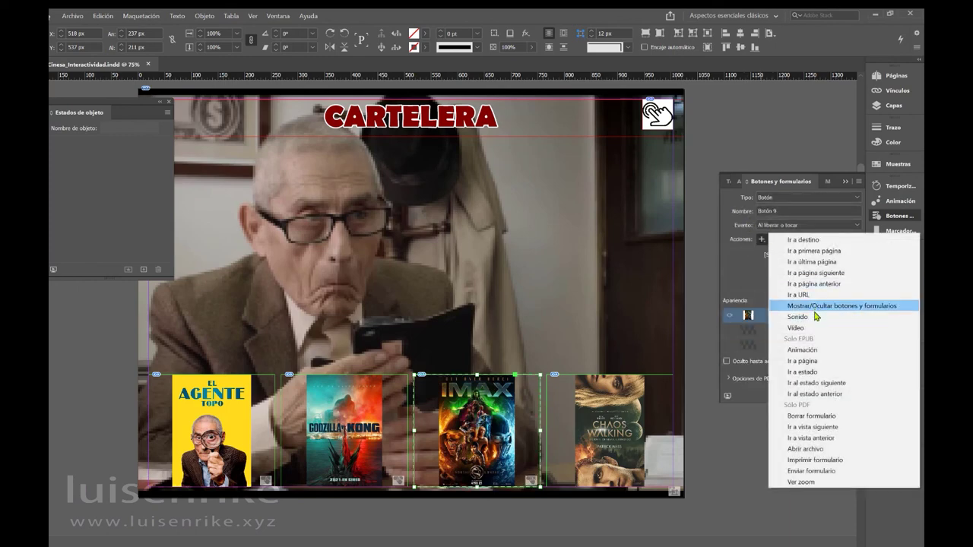
{"action": "left_click", "coordinate": [812, 371]}
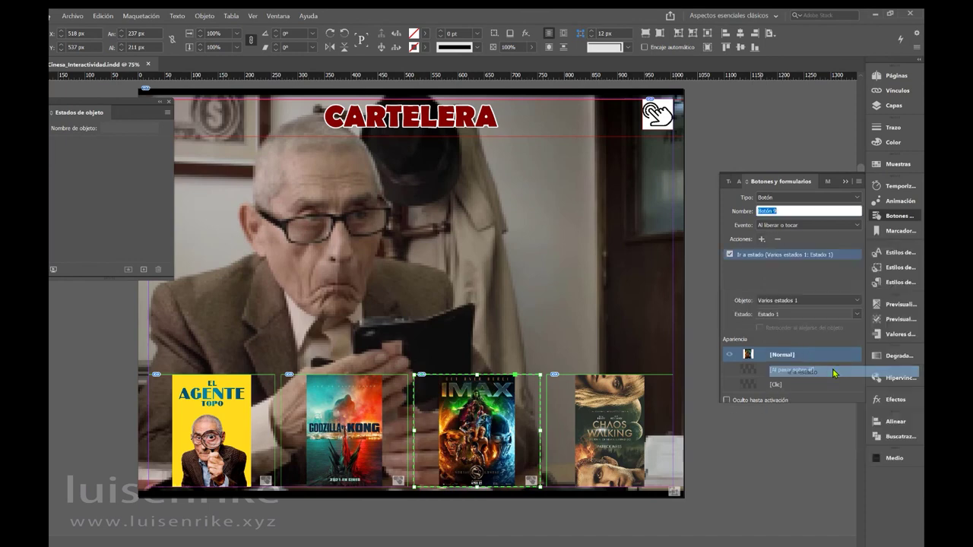
{"action": "left_click", "coordinate": [798, 315]}
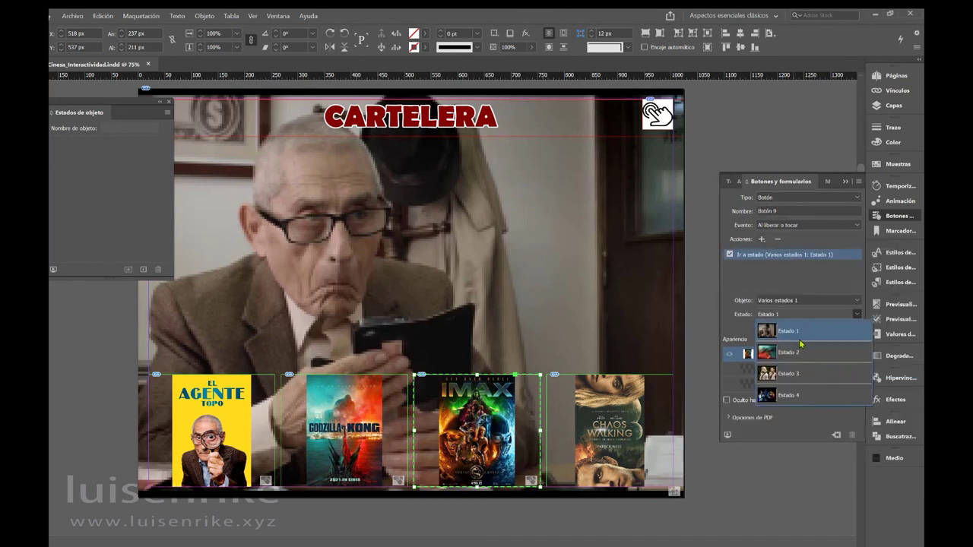
{"action": "left_click", "coordinate": [815, 396]}
Step: Make the Chaos Walking poster a button with an Ir a estado action targeting Estado 3 of Varios estados 1
{"action": "left_click", "coordinate": [647, 411]}
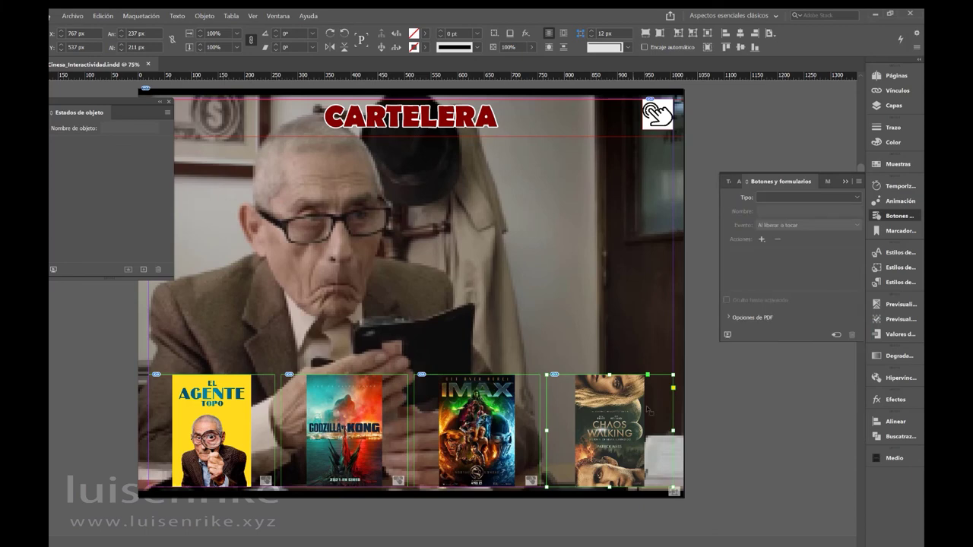
{"action": "left_click", "coordinate": [762, 240]}
{"action": "left_click", "coordinate": [809, 374]}
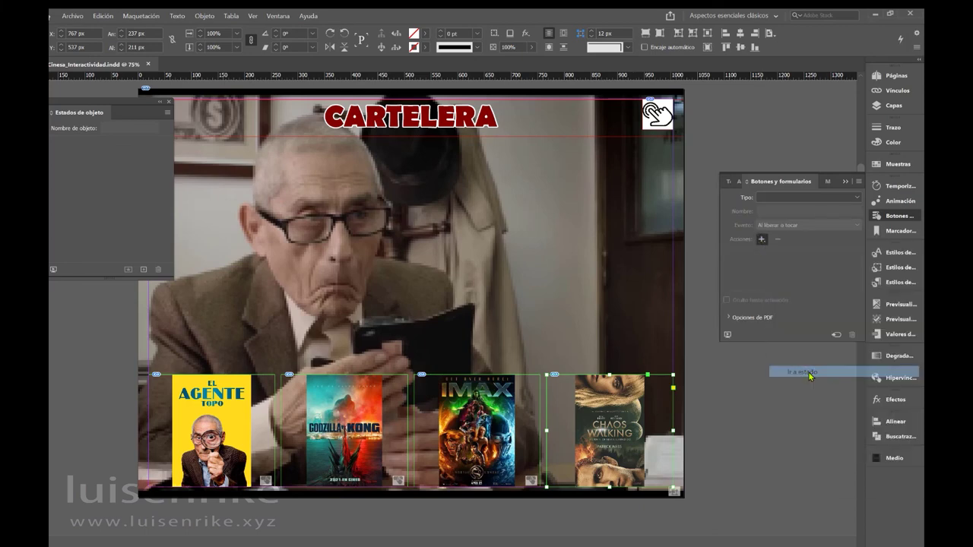
{"action": "left_click", "coordinate": [798, 314]}
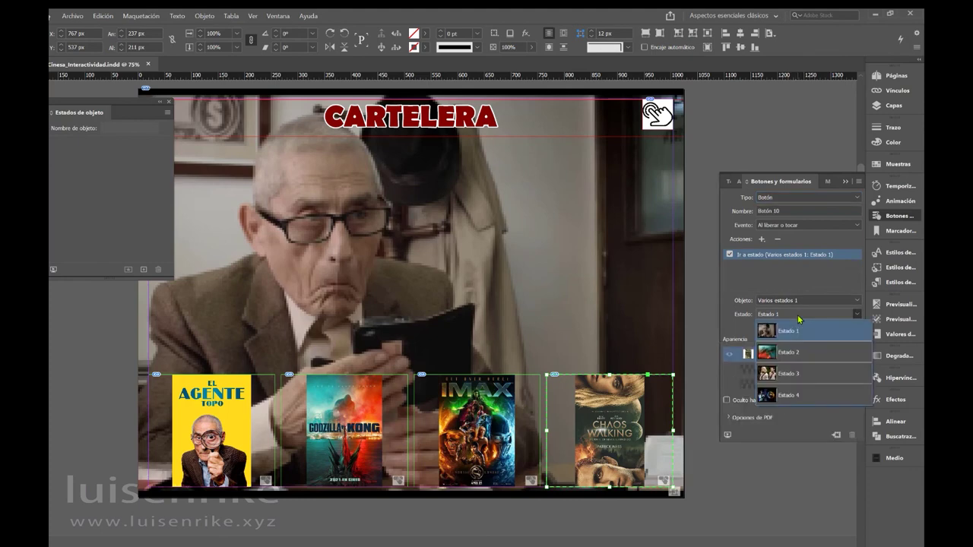
{"action": "left_click", "coordinate": [821, 374]}
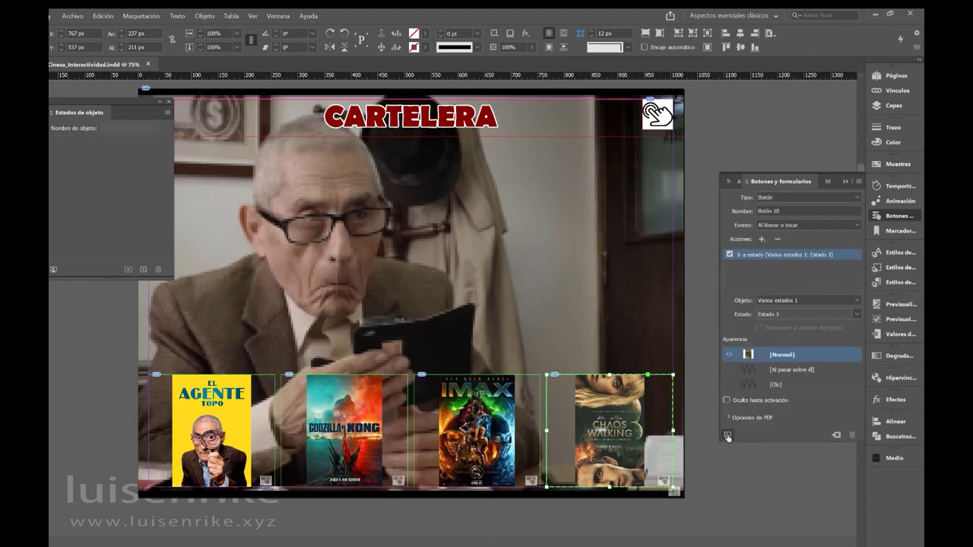
Step: Preview the CARTELERA page's interactivity and test the Godzilla vs Kong, IMAX and Chaos Walking poster buttons
{"action": "left_click", "coordinate": [728, 437]}
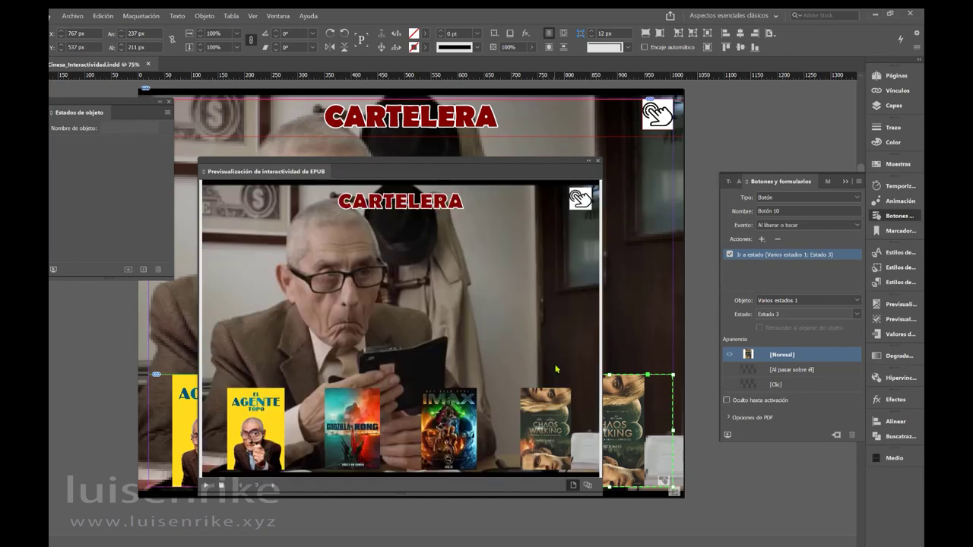
{"action": "left_click", "coordinate": [340, 419]}
{"action": "left_click", "coordinate": [448, 430]}
{"action": "left_click", "coordinate": [551, 436]}
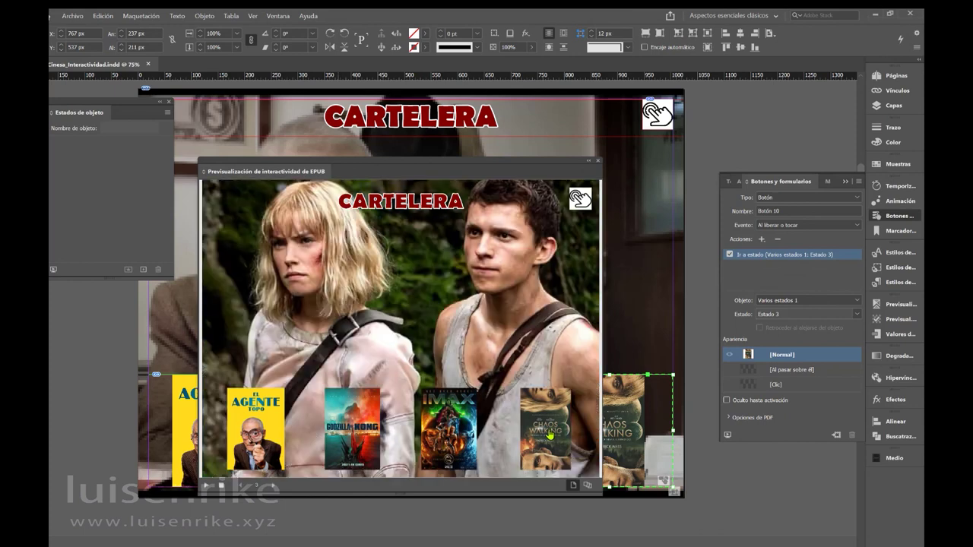
Step: Test the El Agente Topo, Godzilla vs Kong, IMAX and Chaos Walking poster buttons in turn, and close the interactivity preview
{"action": "left_click", "coordinate": [261, 435]}
{"action": "left_click", "coordinate": [346, 435]}
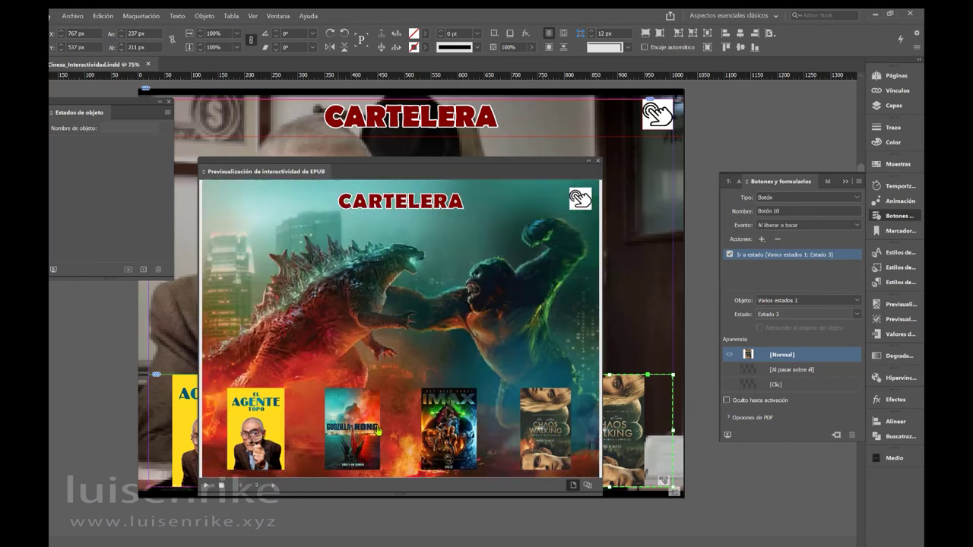
{"action": "left_click", "coordinate": [448, 426]}
{"action": "left_click", "coordinate": [541, 429]}
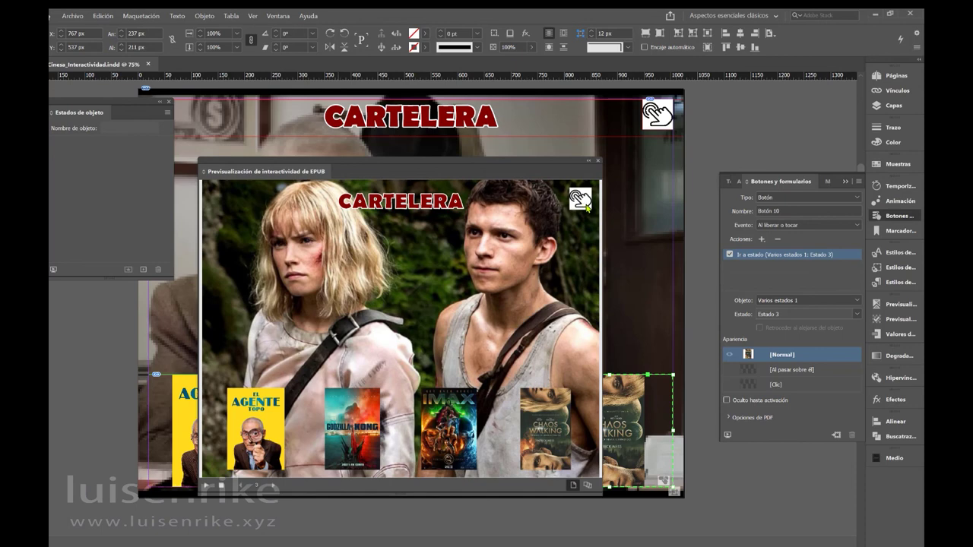
{"action": "left_click", "coordinate": [599, 161]}
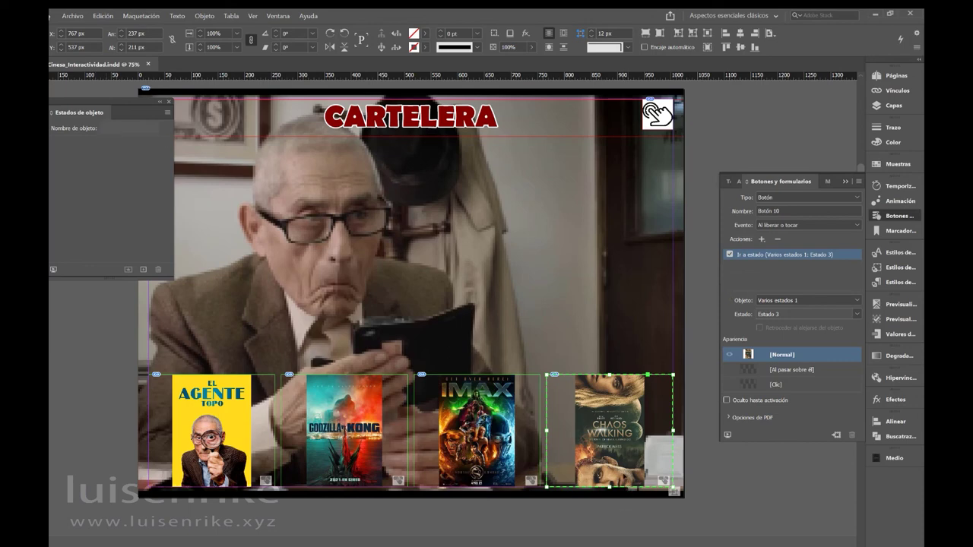
Step: Close the object states settings and save the Cinesa_Interactividad document with the finished CARTELERA page
{"action": "left_click", "coordinate": [169, 102]}
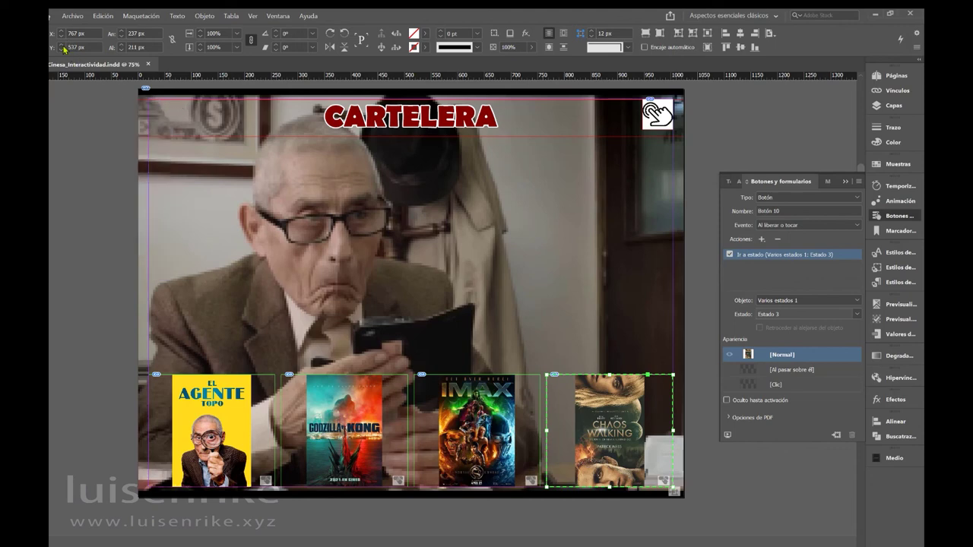
{"action": "left_click", "coordinate": [72, 16]}
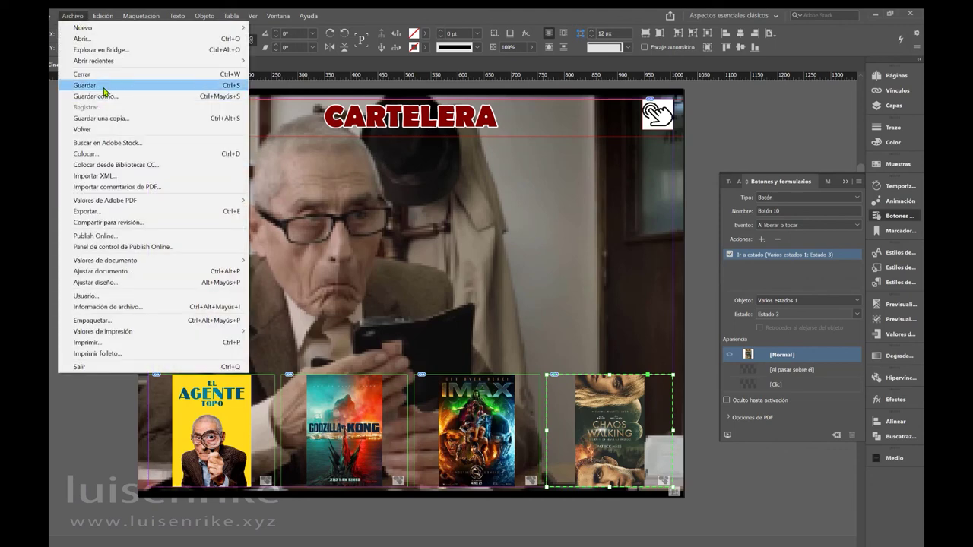
{"action": "left_click", "coordinate": [102, 85]}
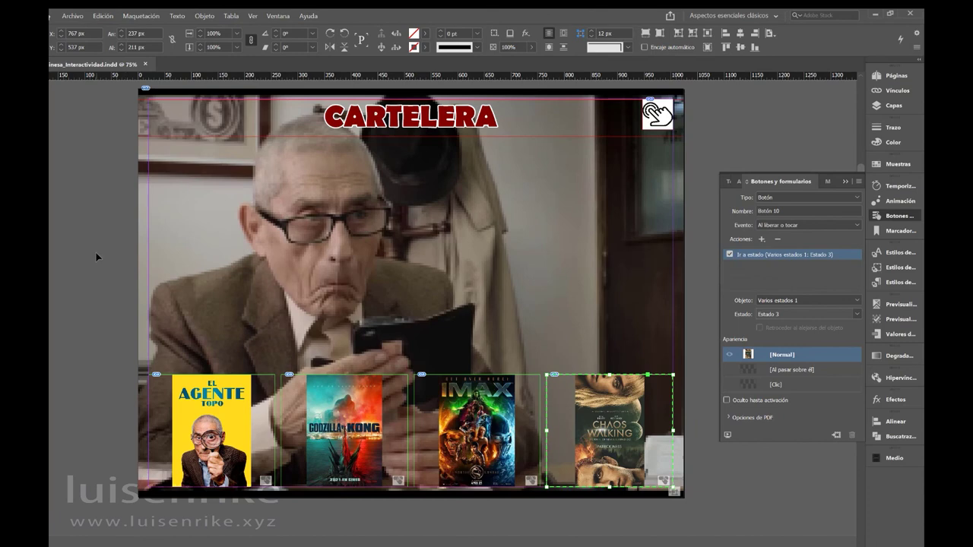
Step: Go to the Vamos al cine page with the popcorn image, below the CARTELERA page
{"action": "scroll", "coordinate": [96, 252], "scroll_direction": "down", "scroll_amount": 8}
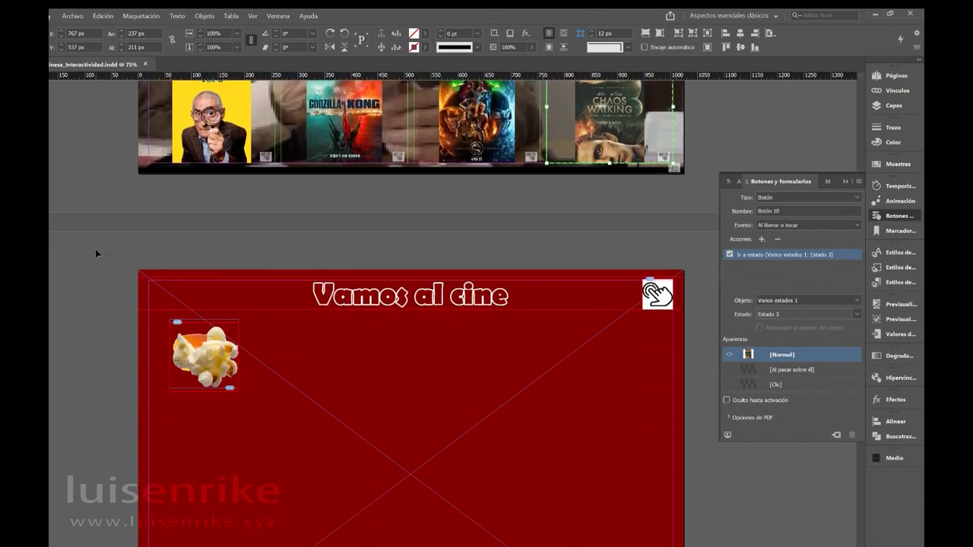